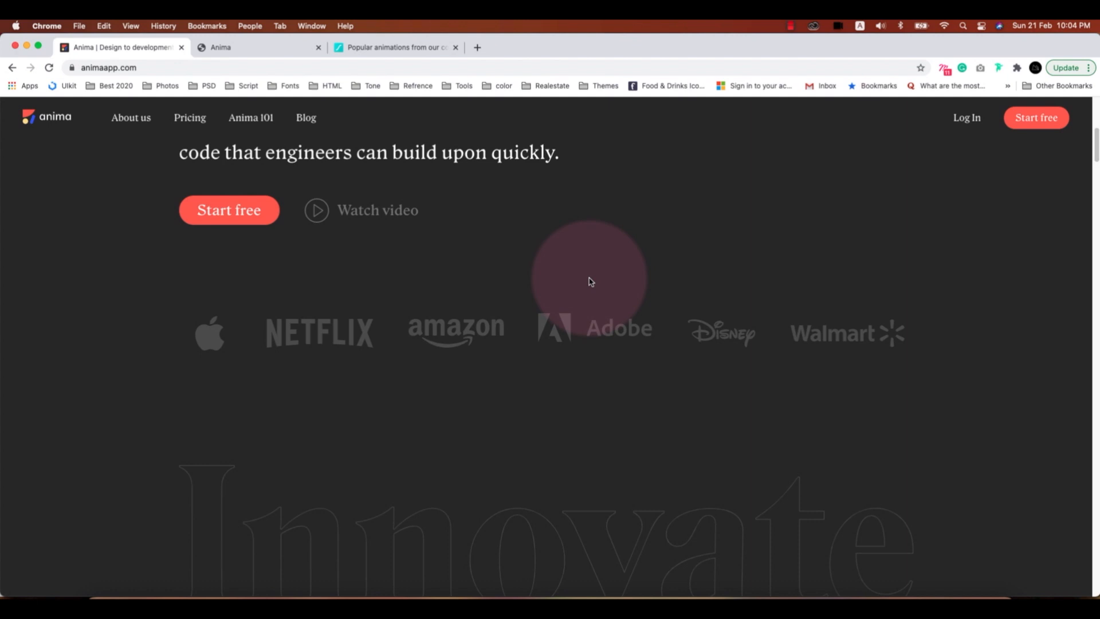
Step: Look through the Anima home page down to the responsive prototypes section and return to its beginning
scroll(870, 306, down, 5)
scroll(943, 313, down, 10)
scroll(943, 314, down, 15)
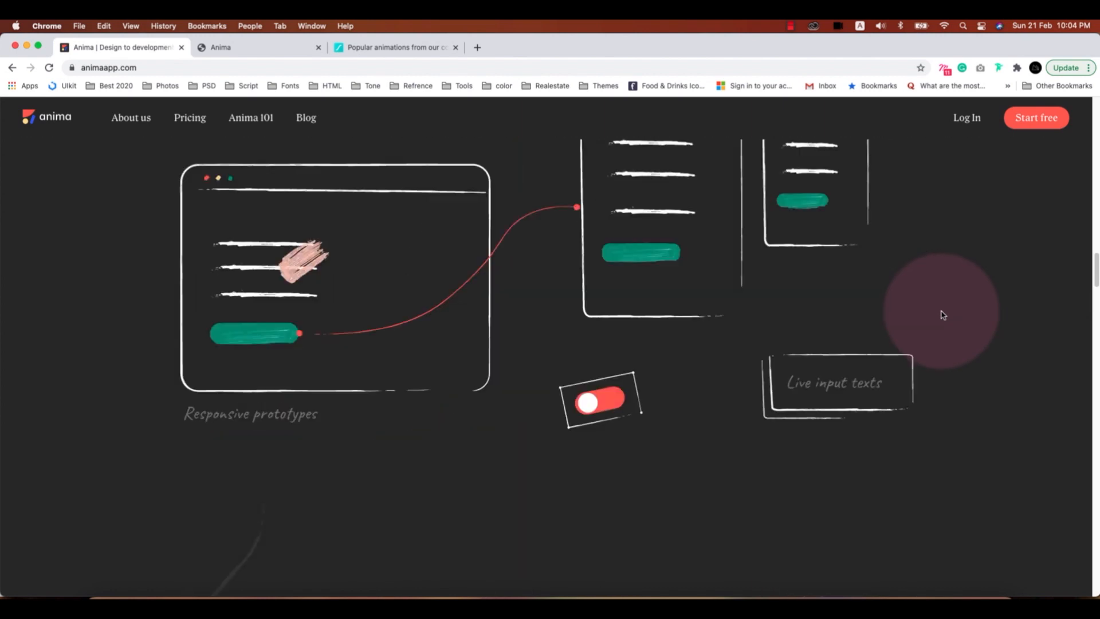
scroll(945, 320, up, 20)
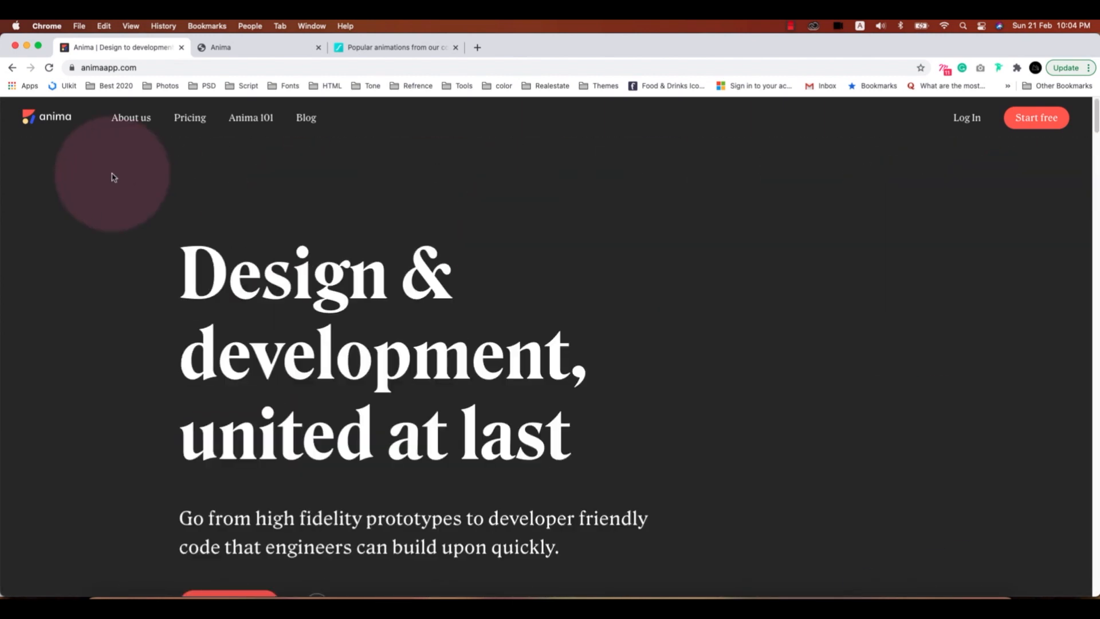
Step: Open Anima's pricing page and compare the Free, Basic, Pro and Team plans with their included features
click(197, 118)
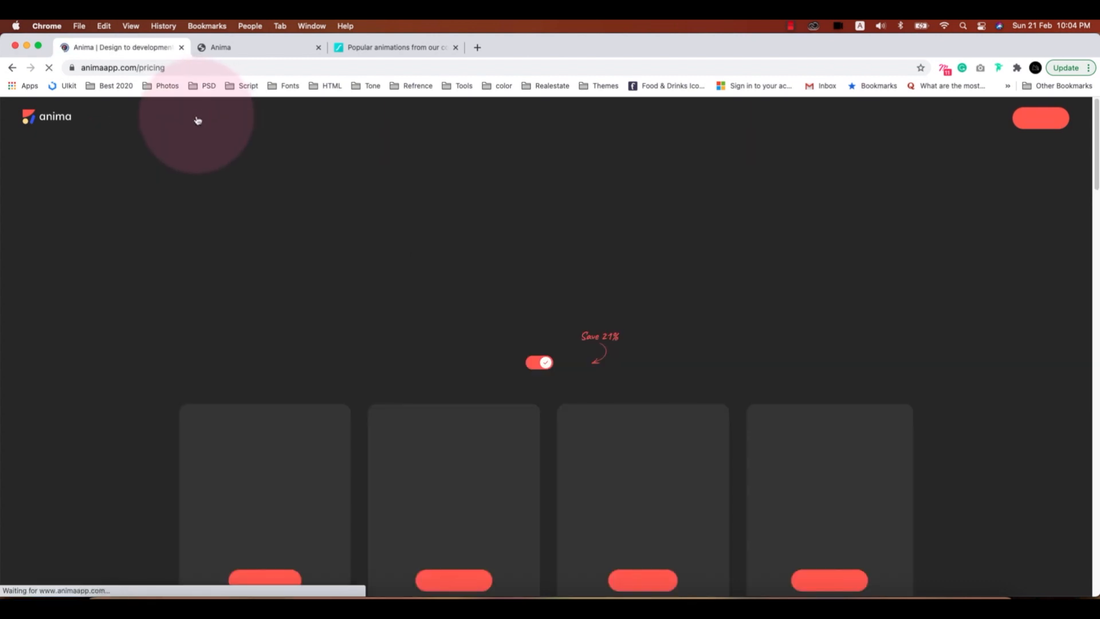
scroll(528, 279, down, 1)
scroll(528, 279, down, 2)
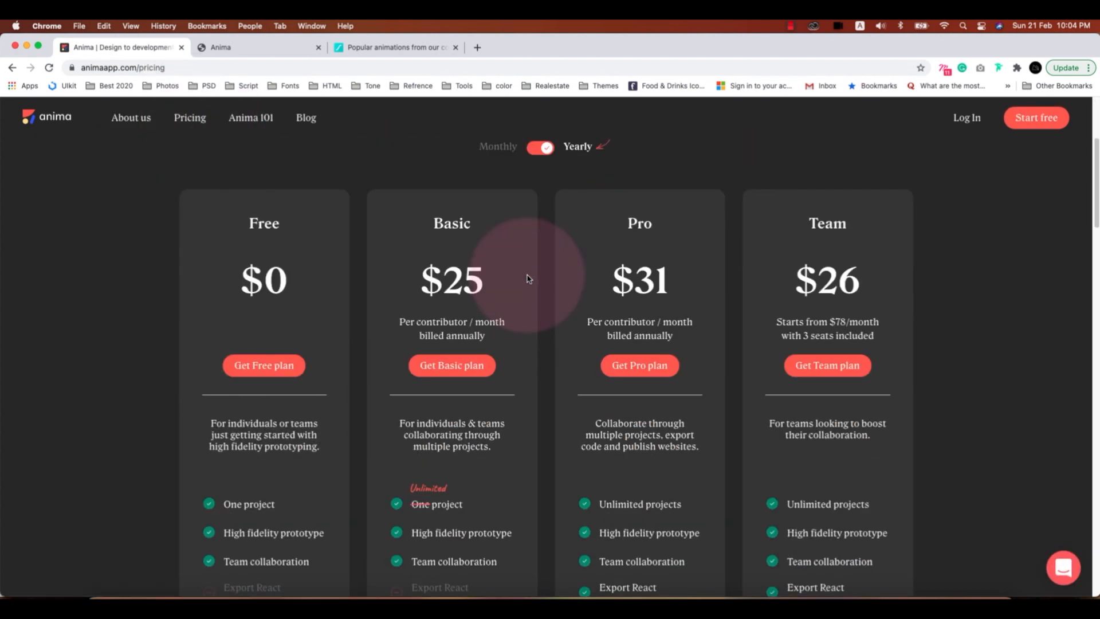
scroll(270, 208, down, 2)
scroll(261, 306, up, 4)
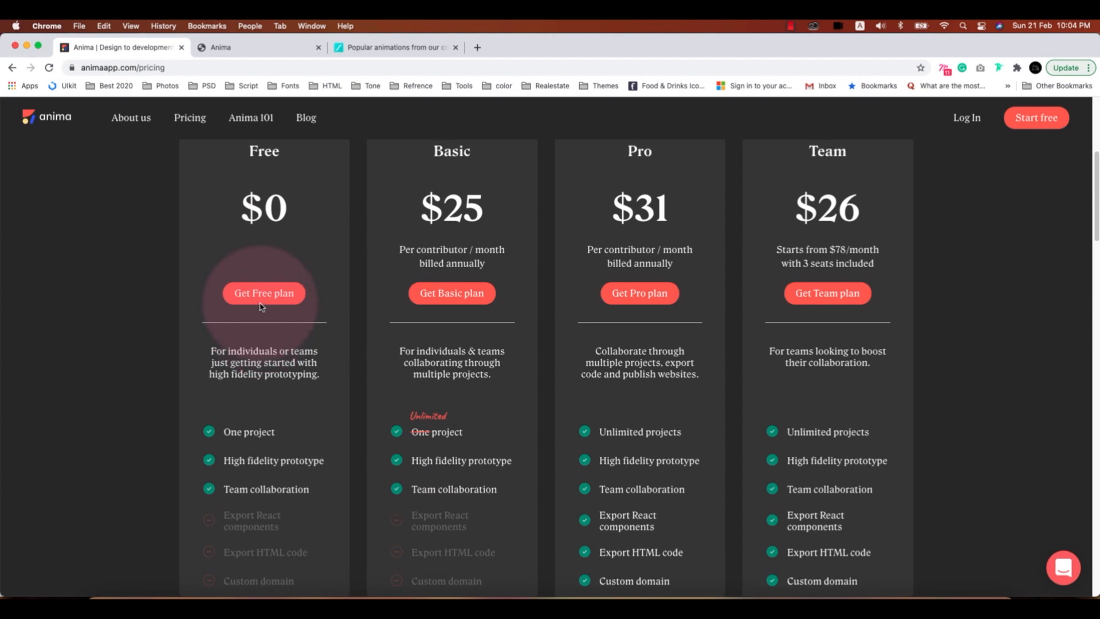
scroll(261, 307, down, 2)
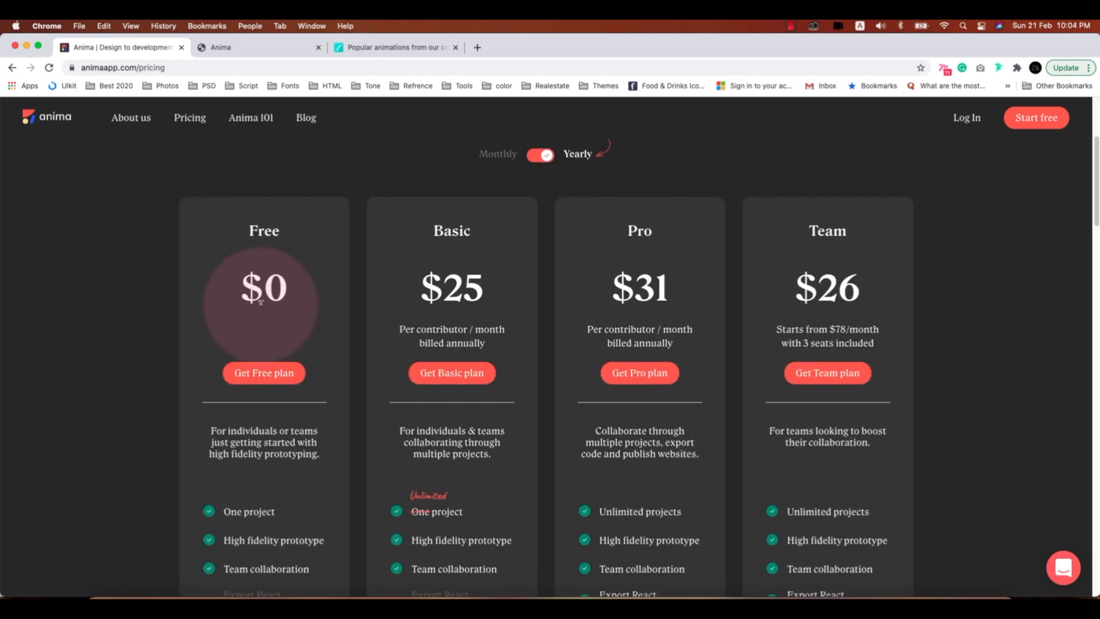
scroll(261, 302, down, 2)
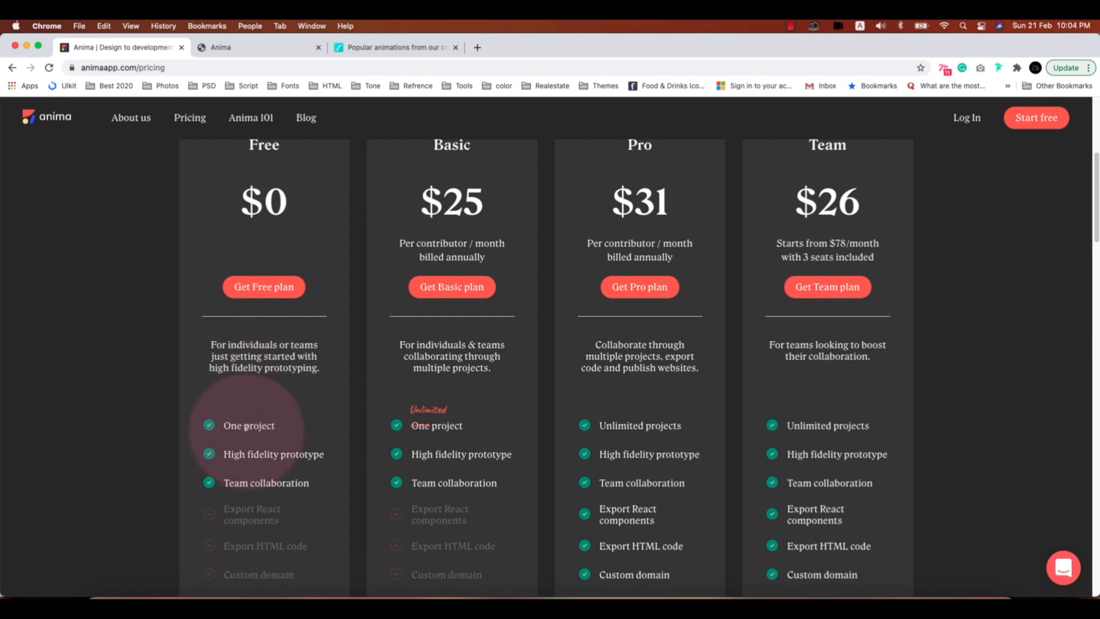
scroll(246, 424, up, 3)
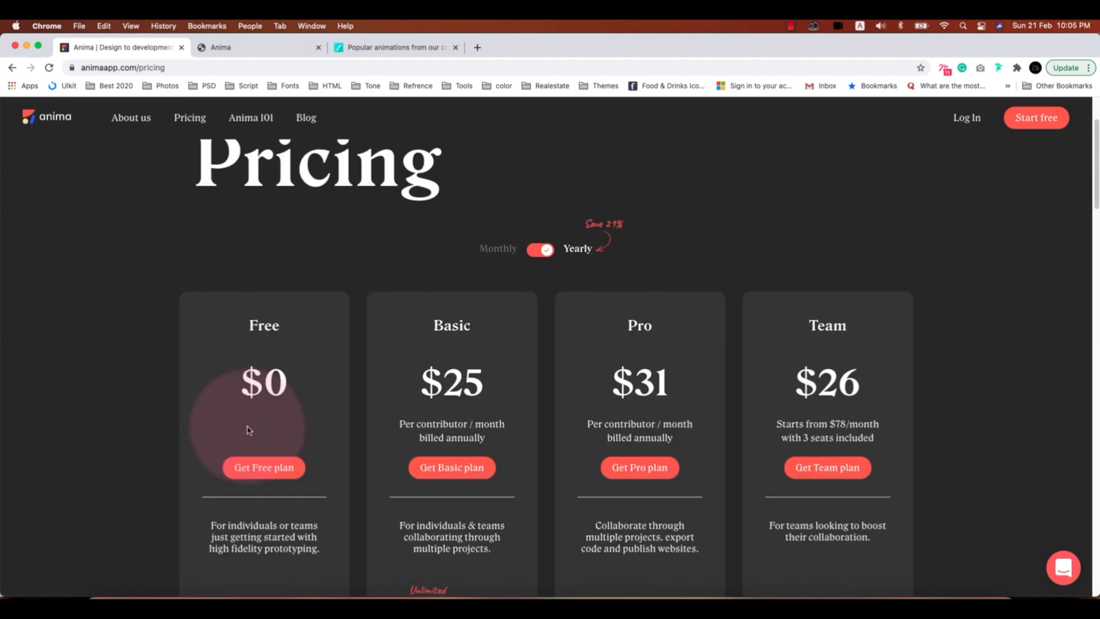
scroll(247, 428, down, 2)
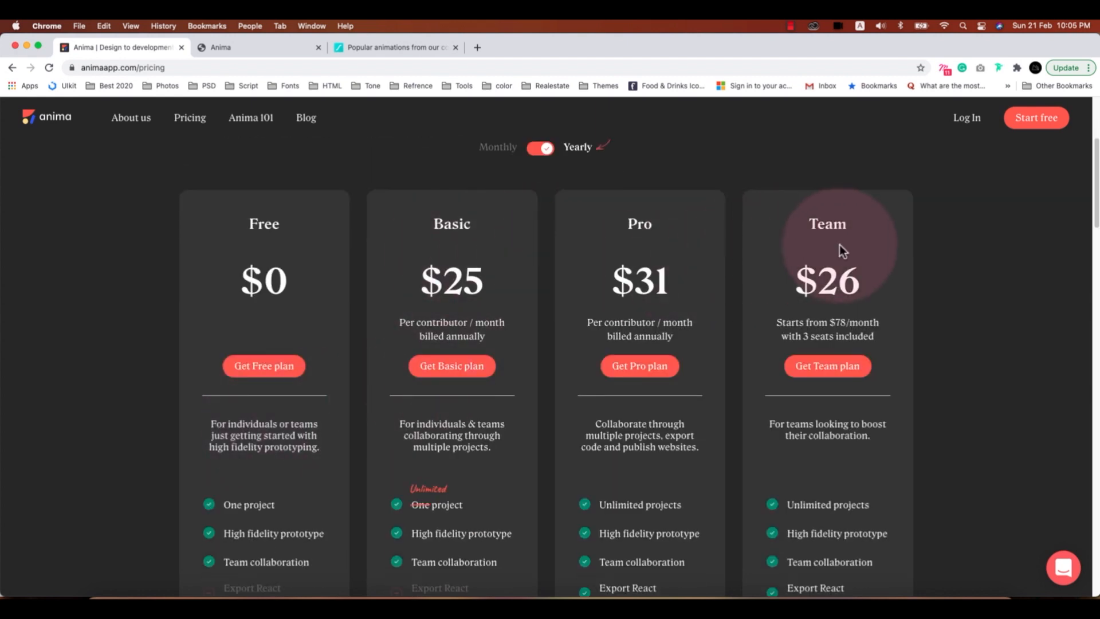
scroll(206, 307, up, 4)
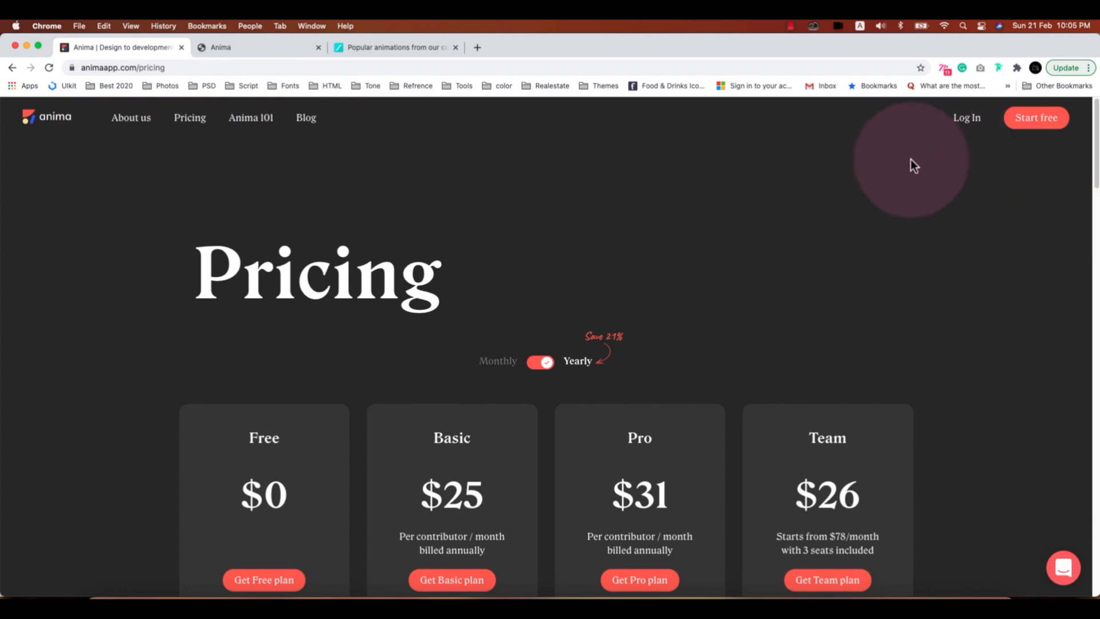
Step: Log in to Anima and look over the projects page of My team
click(968, 121)
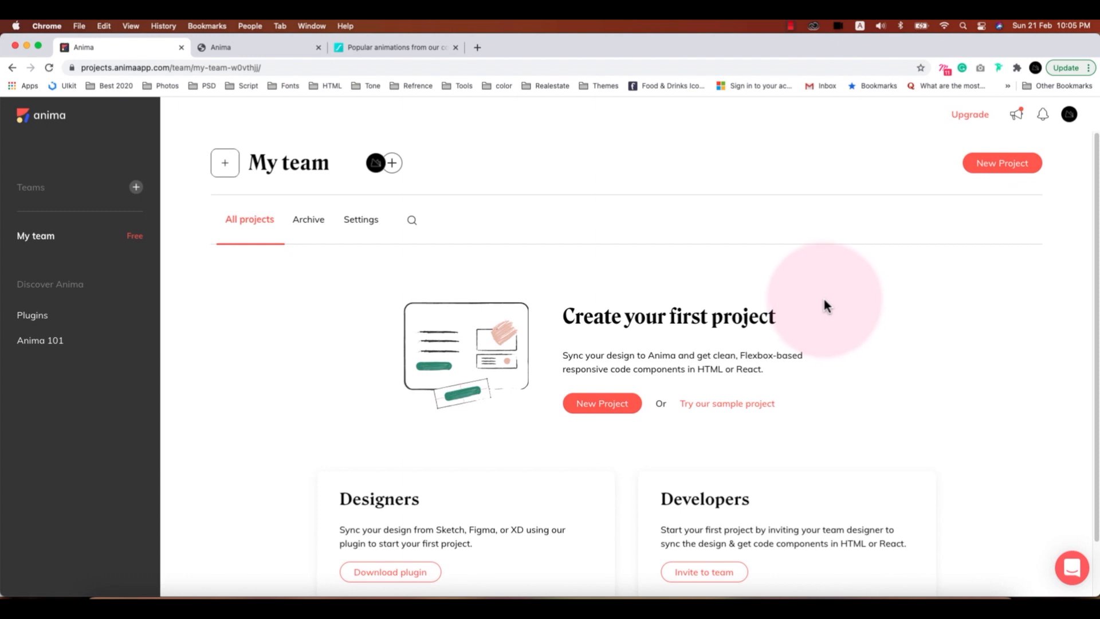
scroll(995, 253, down, 1)
scroll(994, 259, down, 2)
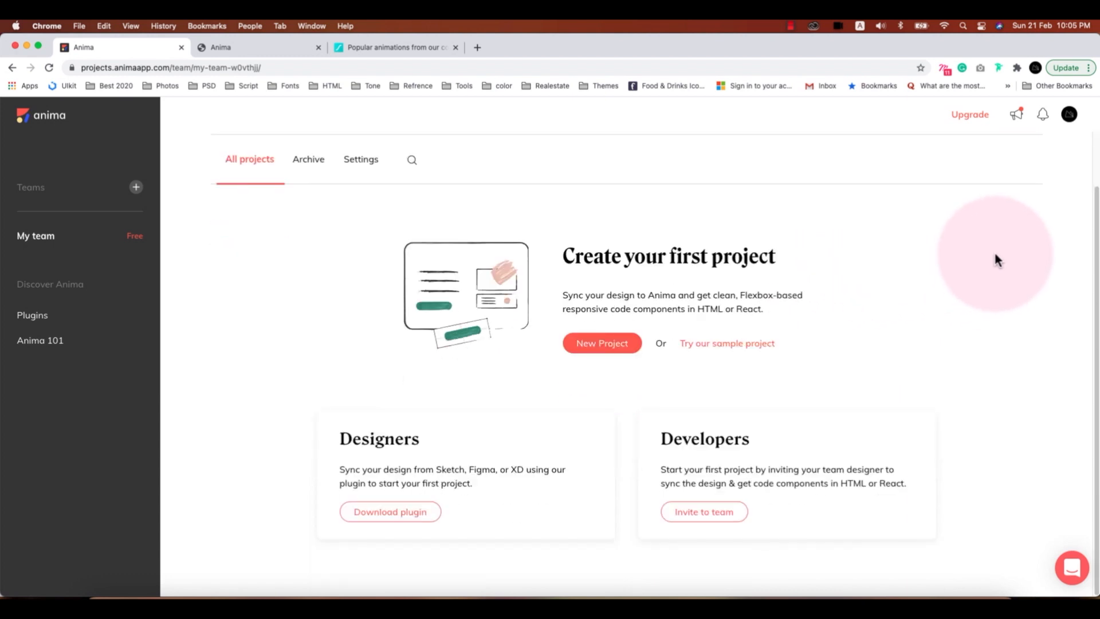
scroll(974, 280, up, 2)
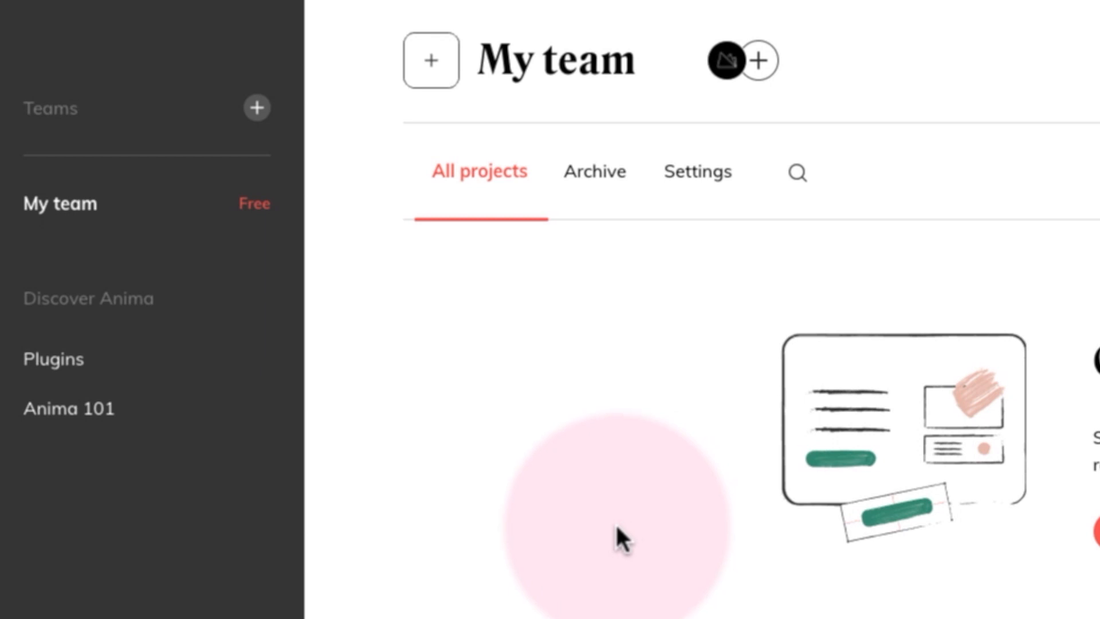
Step: Open the form for creating a new team and close it without naming a team
click(257, 110)
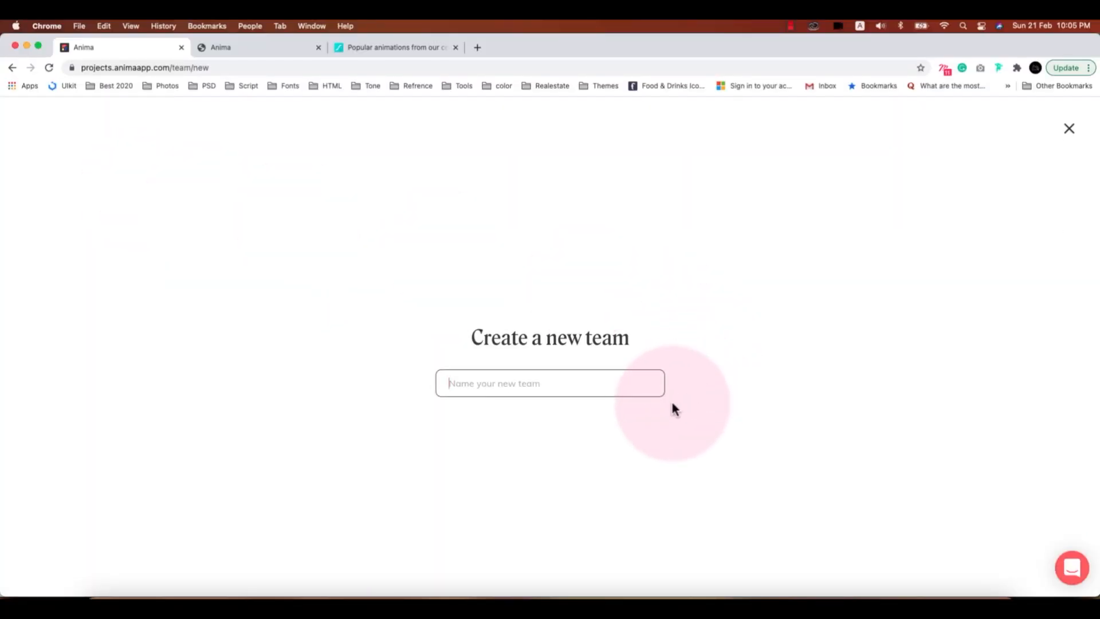
click(1067, 132)
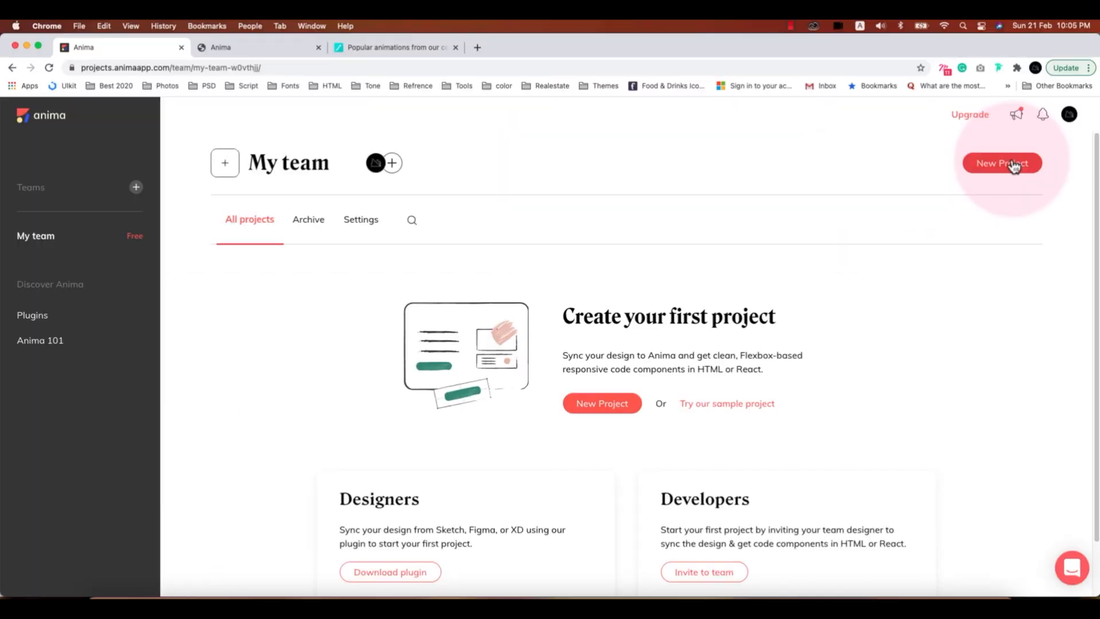
Step: Create a new project named "Profile" in My team
click(884, 122)
click(537, 381)
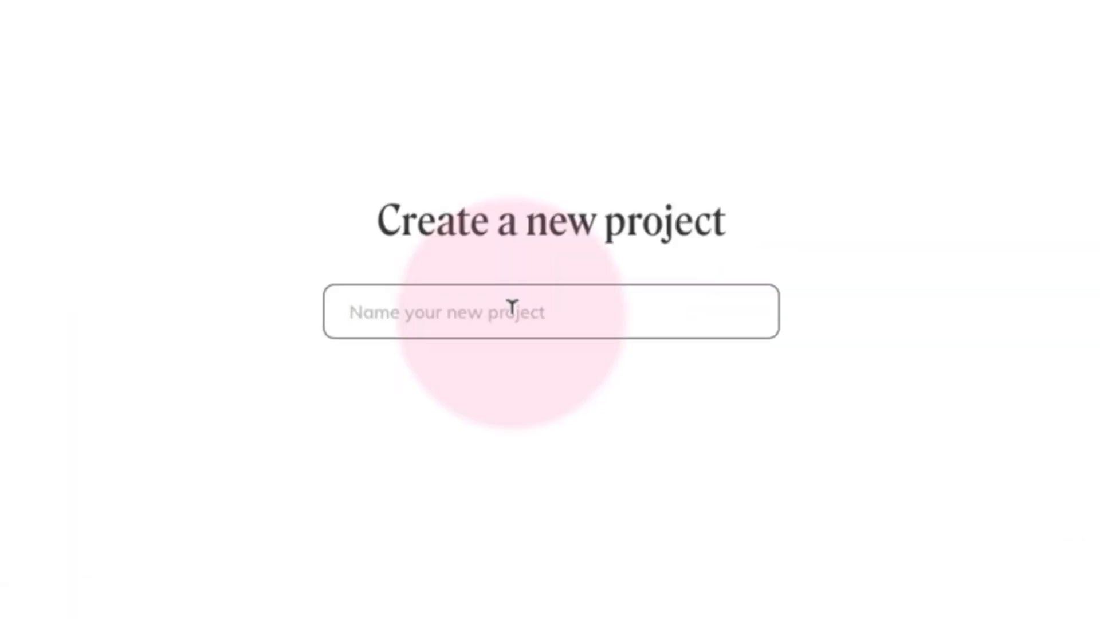
text(Profile)
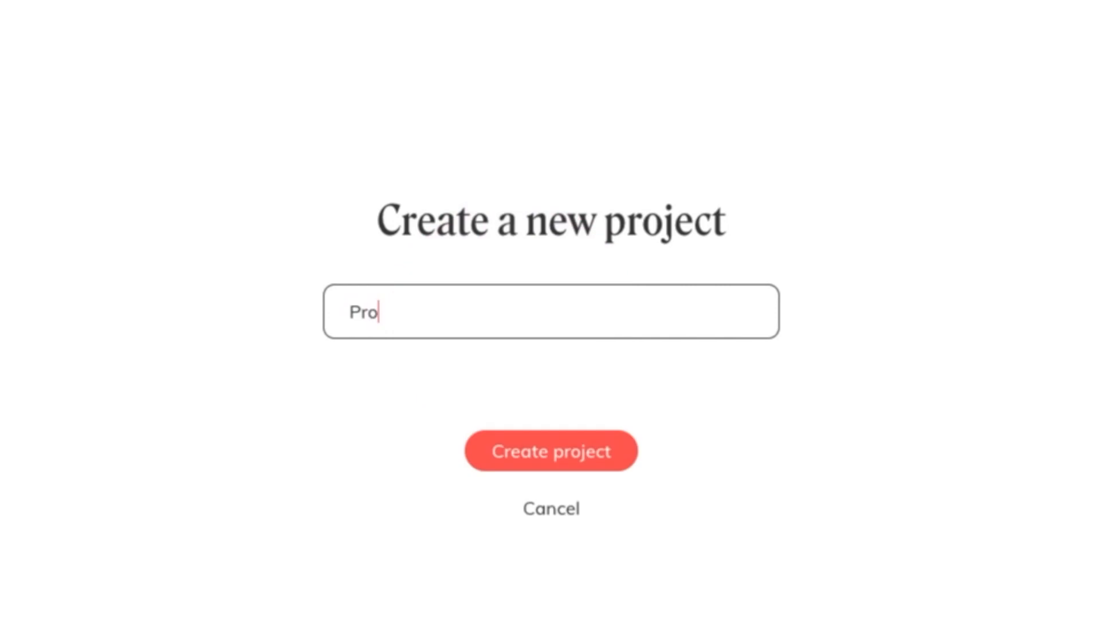
key(Return)
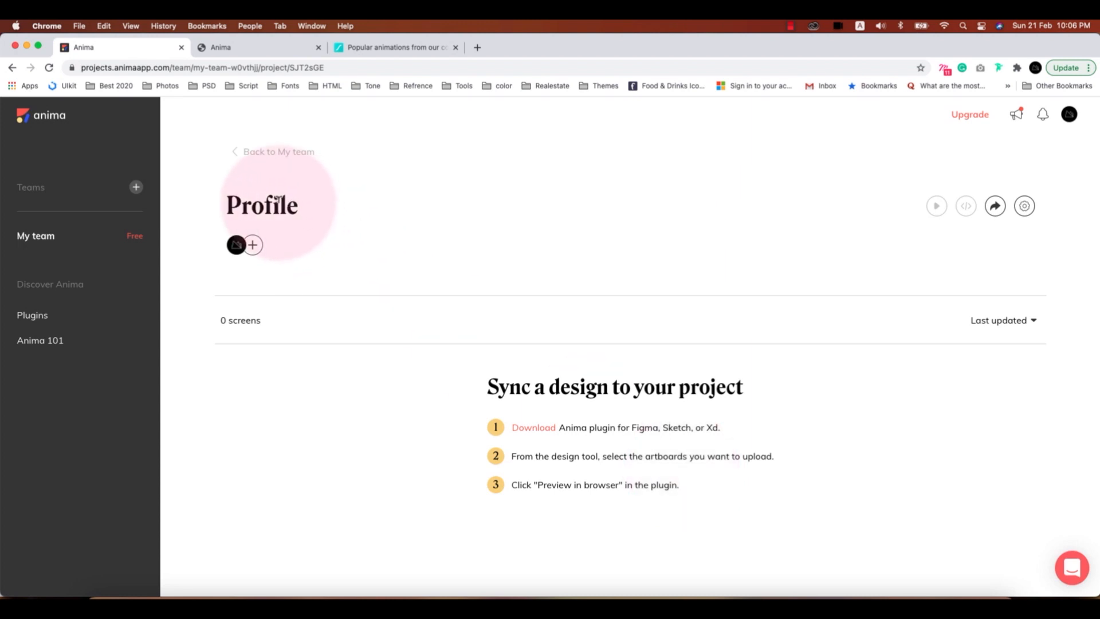
drag(274, 205, 233, 204)
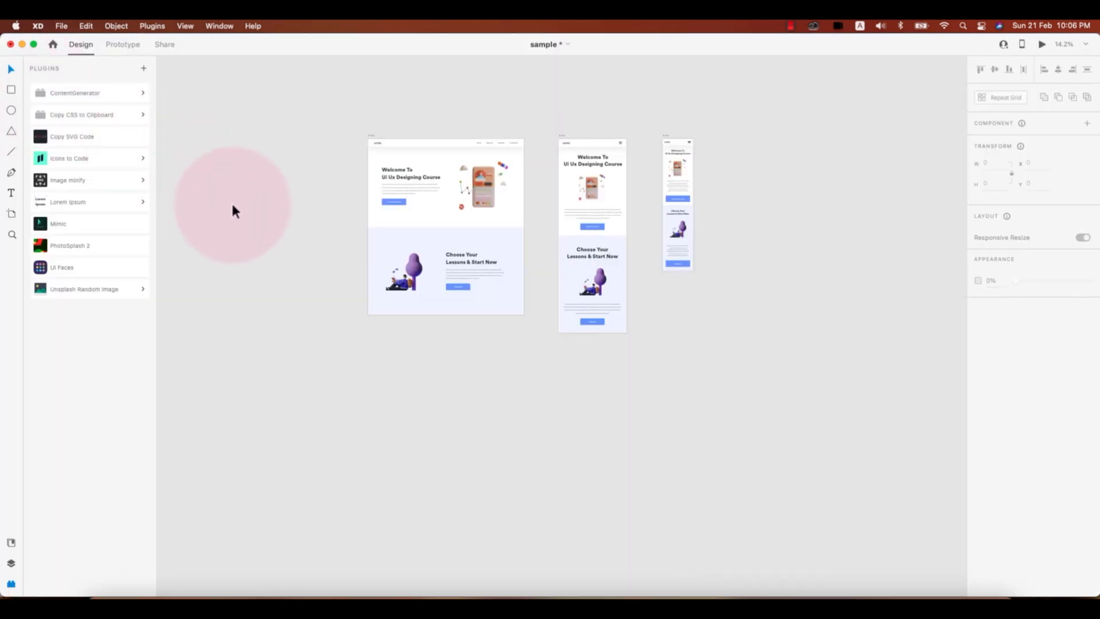
Step: Switch to the sample design in Adobe XD, preview the Web 1920 – 1 artboard through both sections, and close the preview
scroll(337, 139, up, 5)
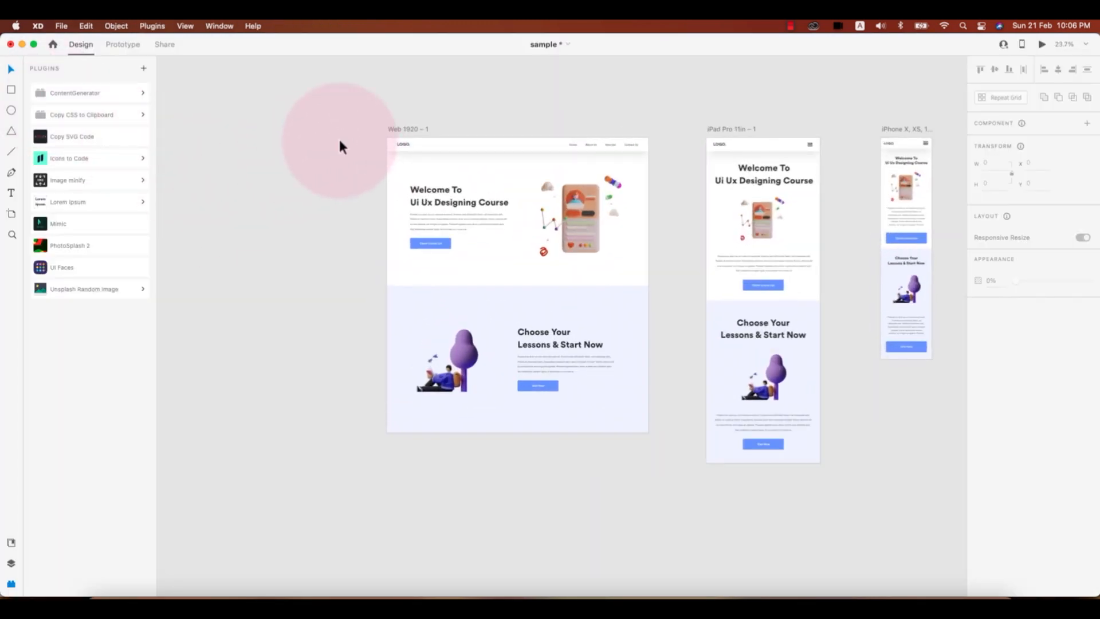
drag(393, 127, 270, 182)
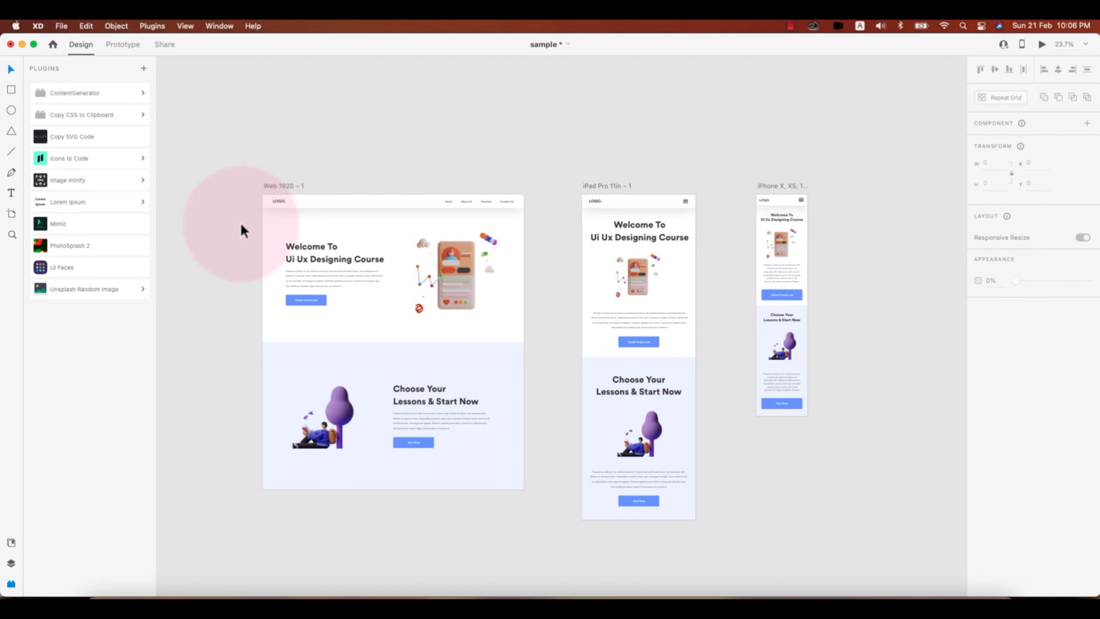
scroll(239, 221, up, 6)
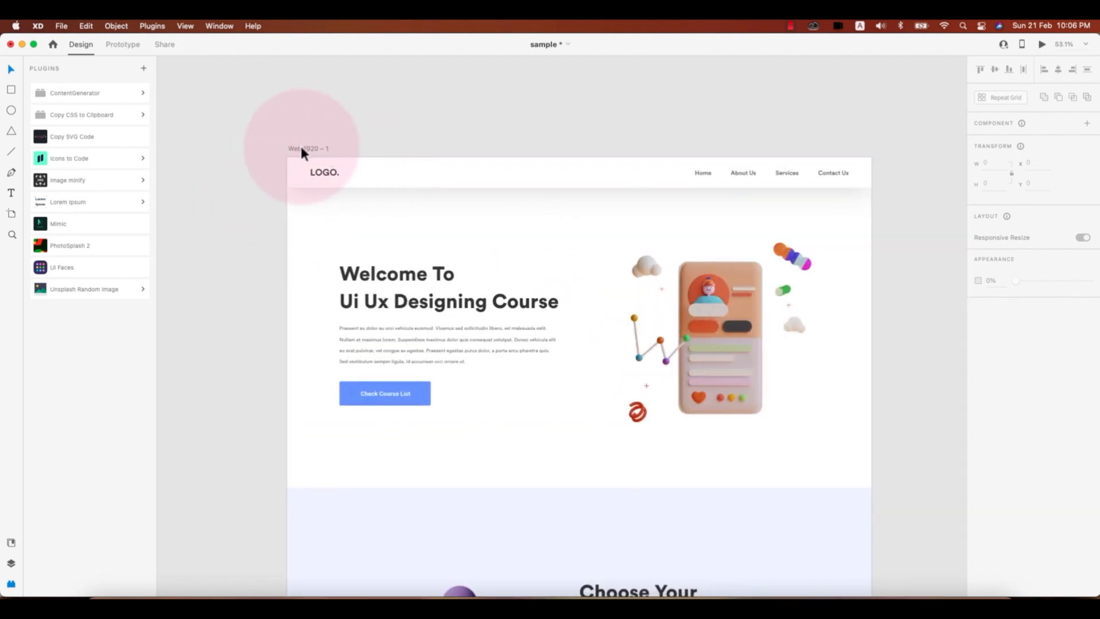
click(302, 149)
click(1041, 44)
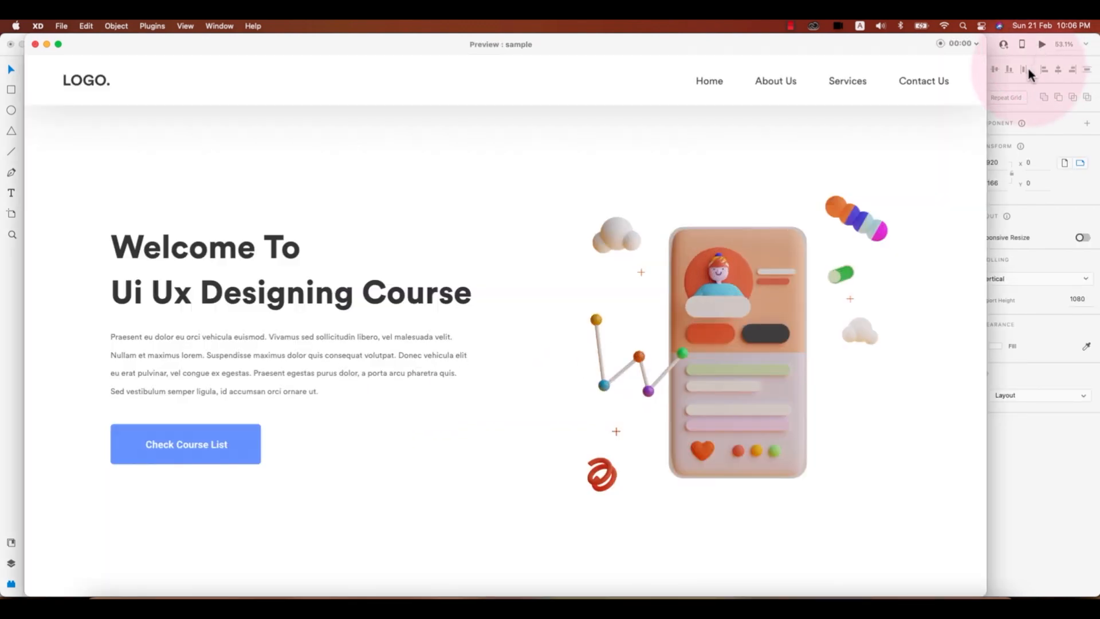
drag(888, 49, 932, 54)
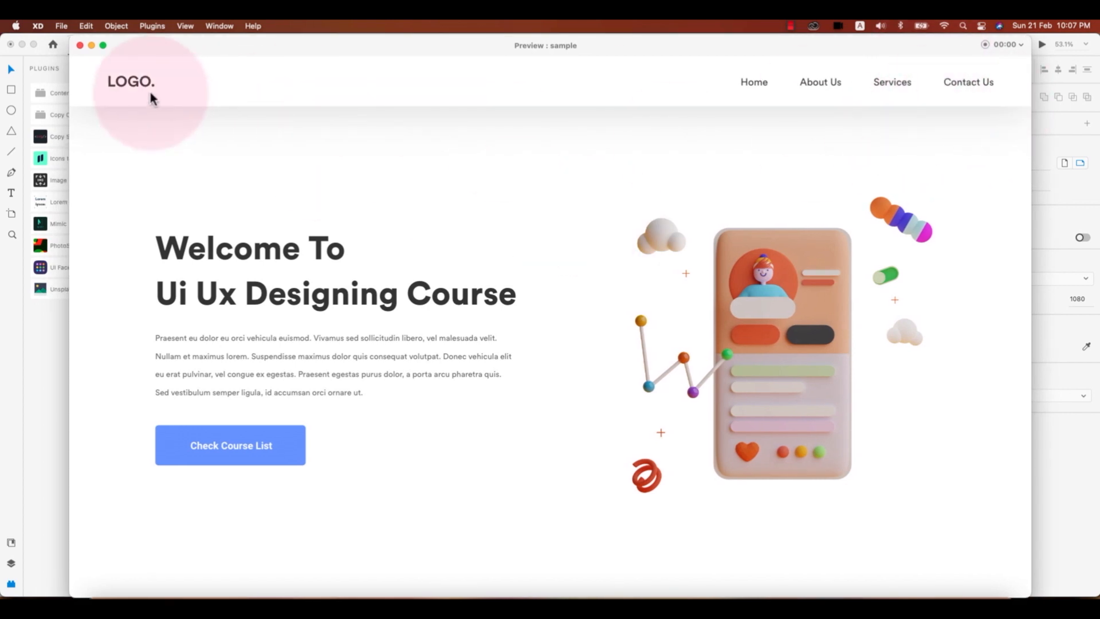
scroll(573, 269, down, 3)
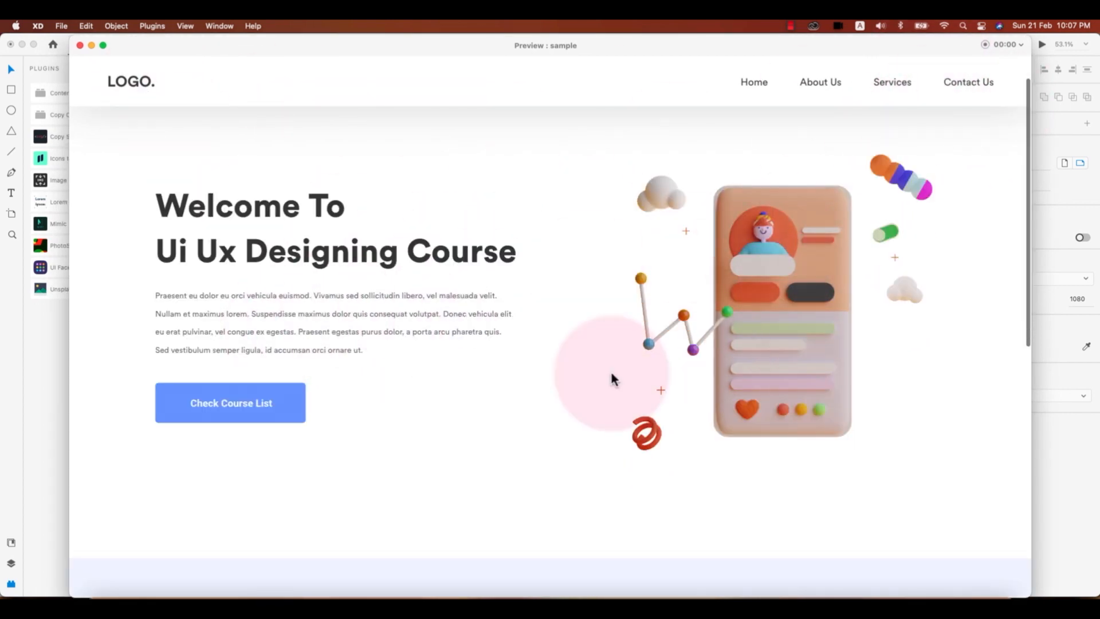
scroll(528, 364, down, 12)
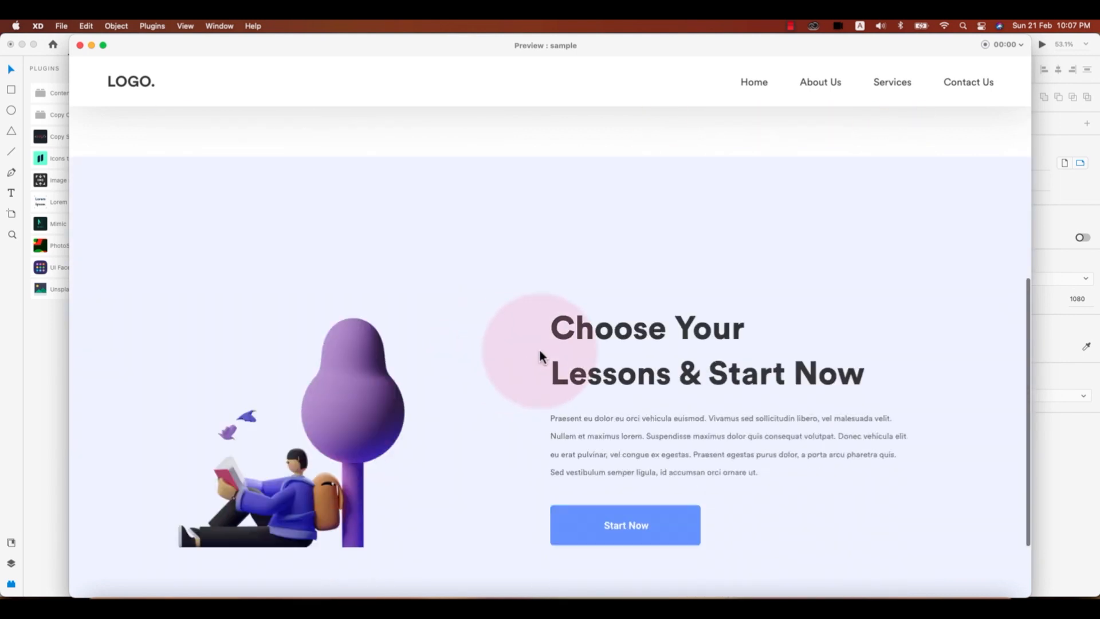
scroll(767, 406, up, 15)
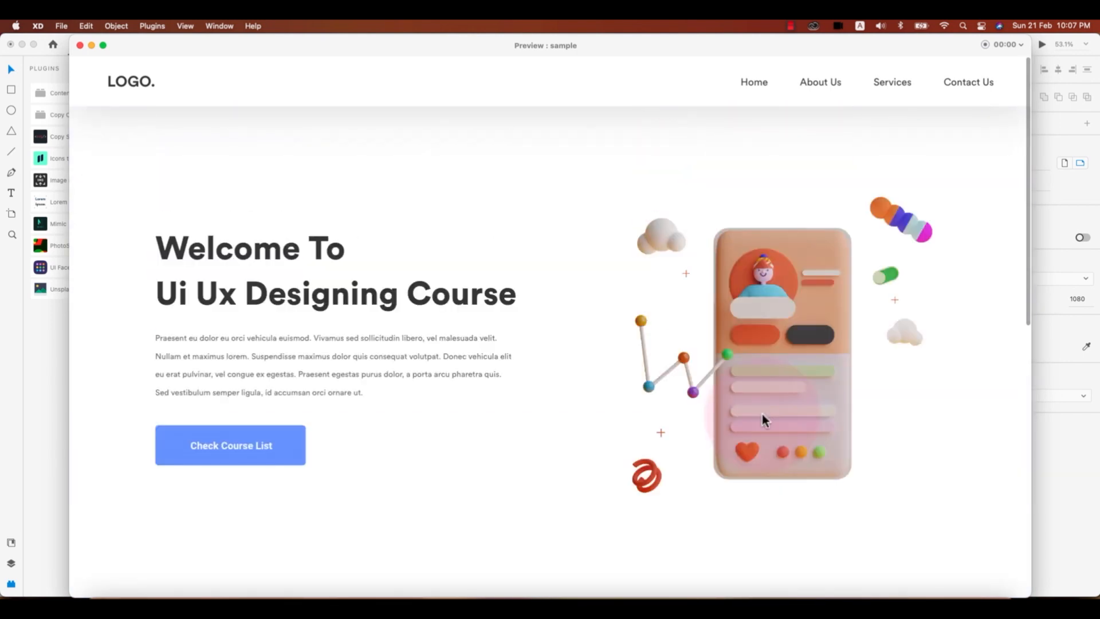
click(80, 45)
Step: Examine the tablet and phone versions of the design on the iPad Pro and iPhone X artboards
click(372, 127)
scroll(343, 132, down, 4)
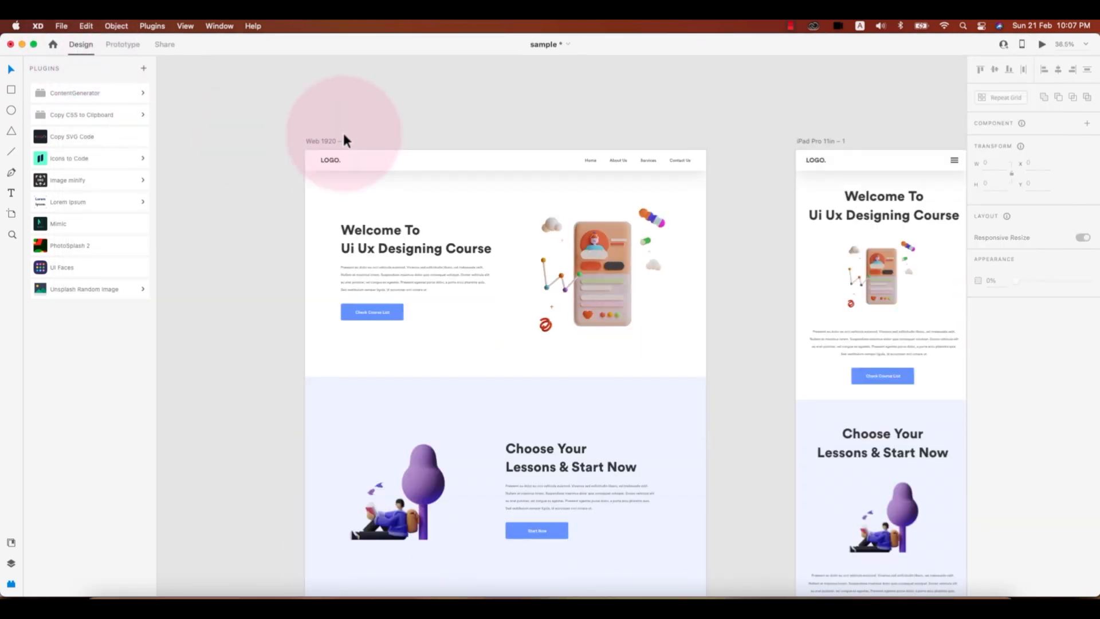
scroll(320, 123, right, 5)
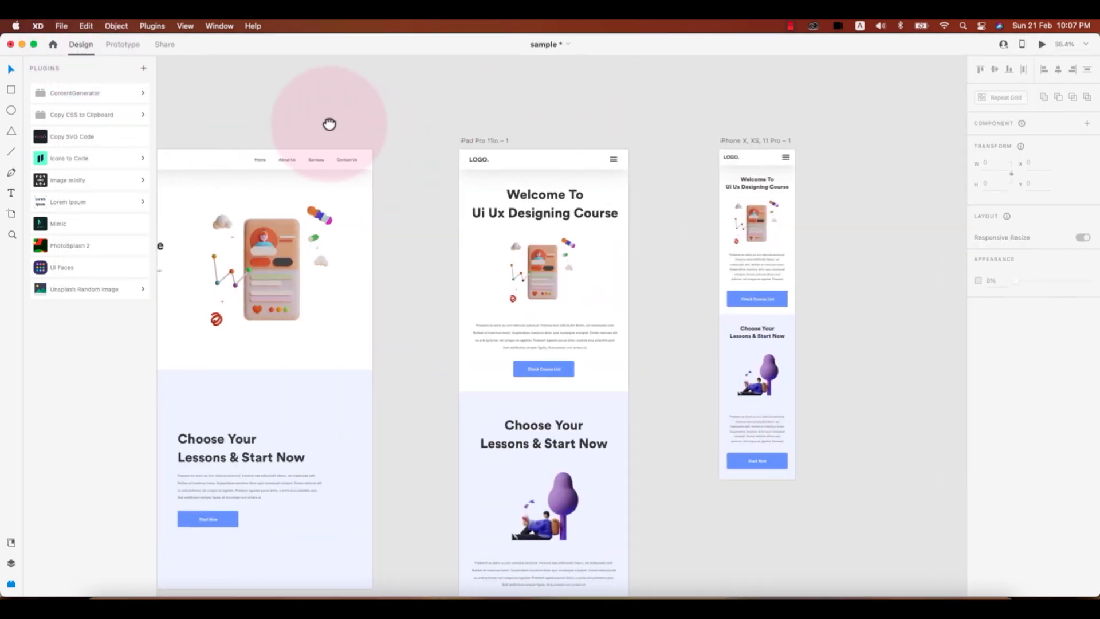
click(471, 147)
click(734, 139)
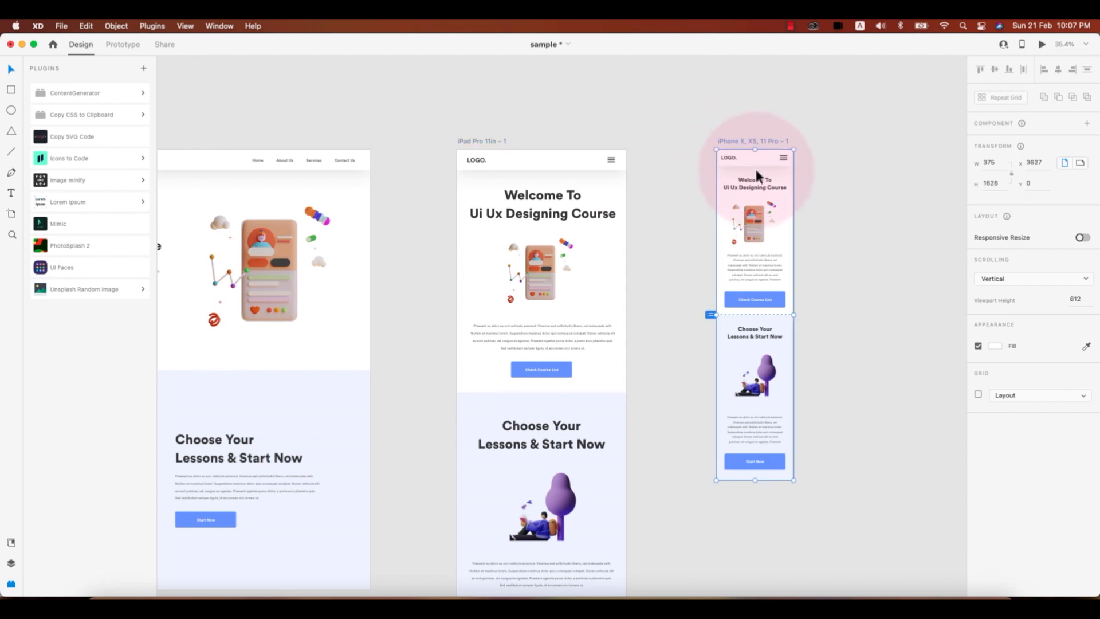
scroll(880, 204, down, 3)
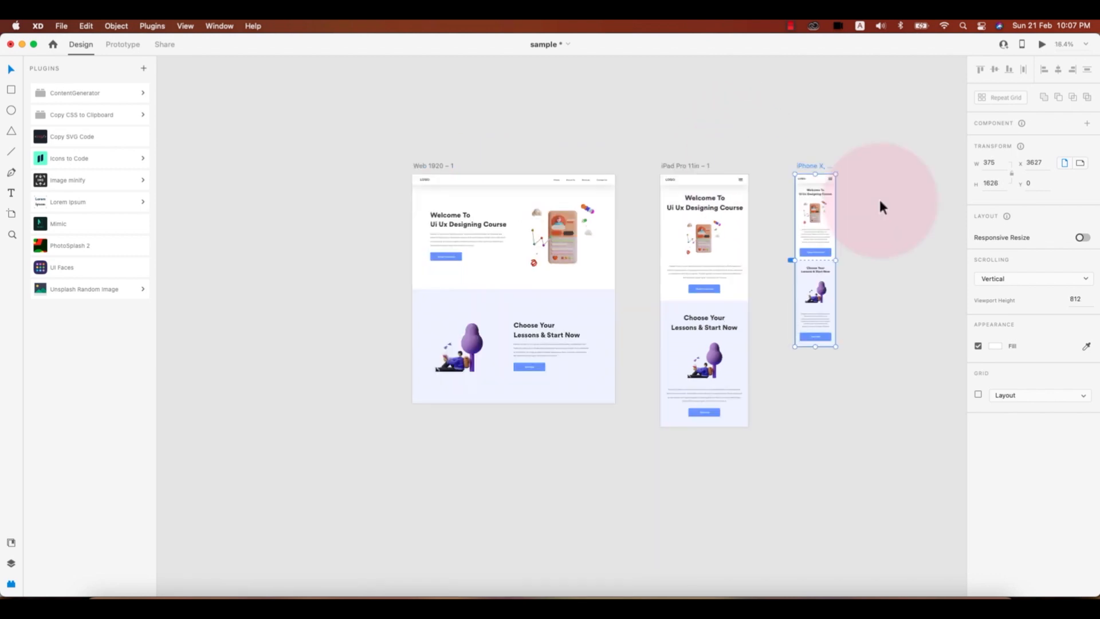
click(880, 201)
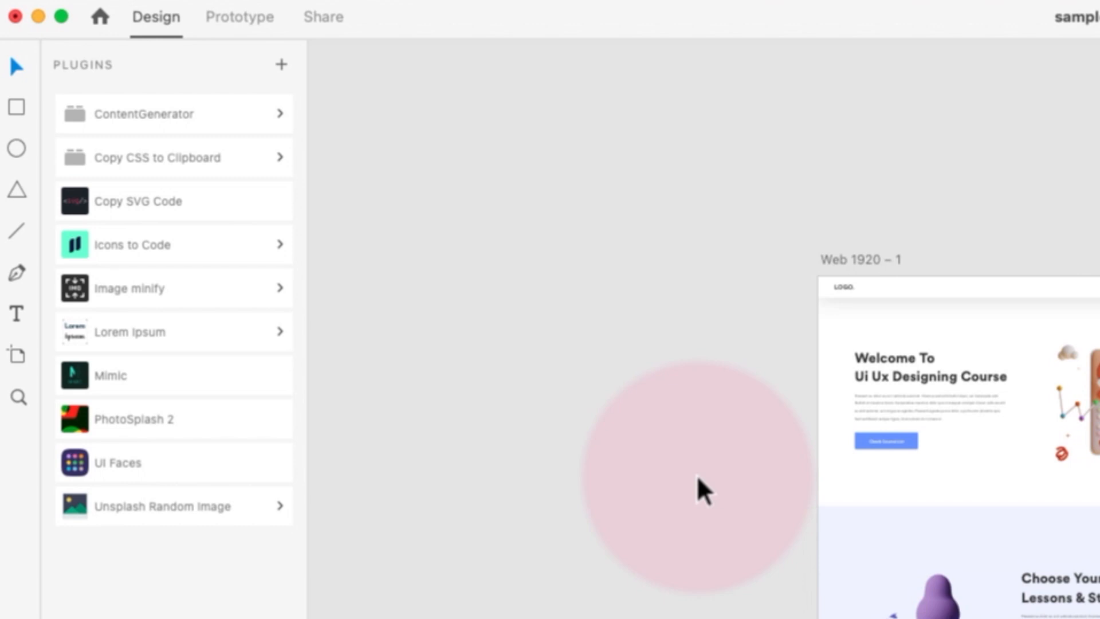
Step: Open the XD plugin manager and search the plugins for "Anima app"
click(280, 64)
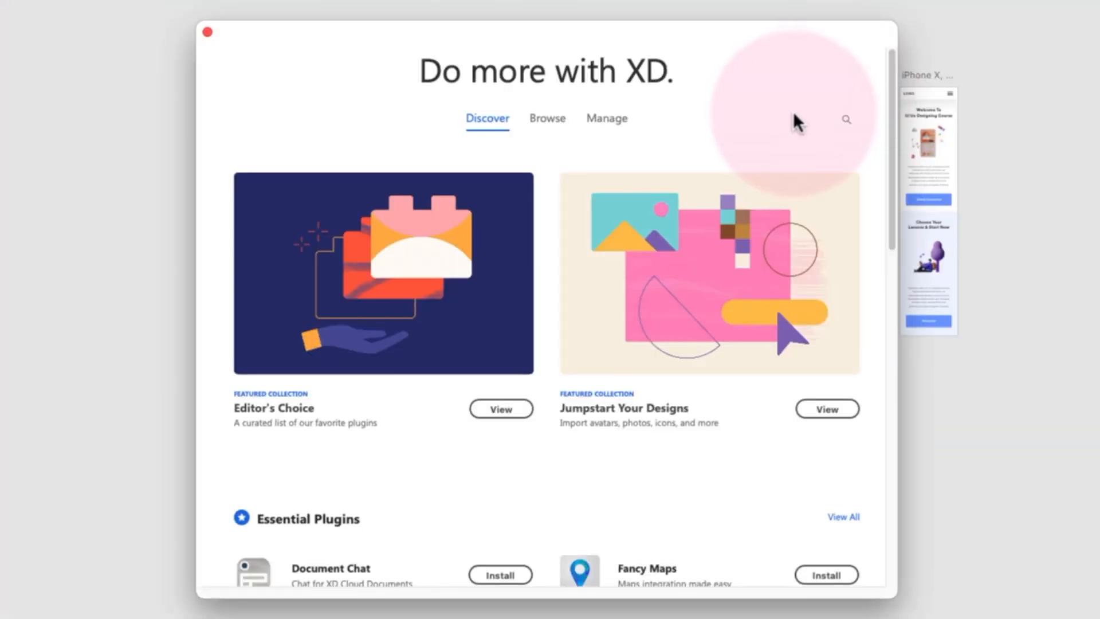
click(846, 120)
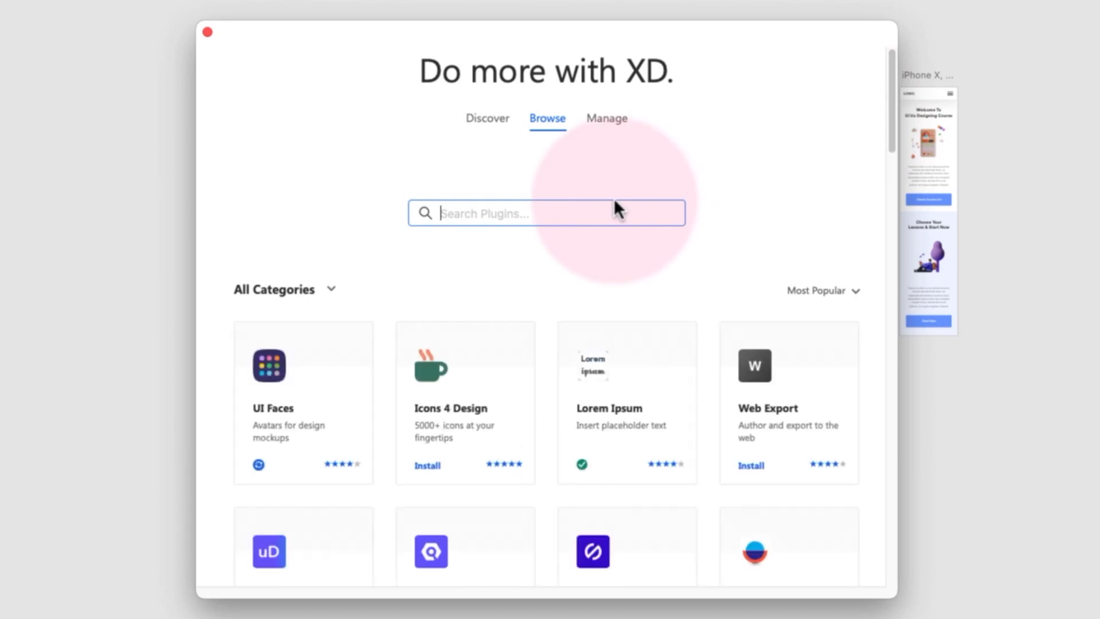
text(Anima app)
key(Return)
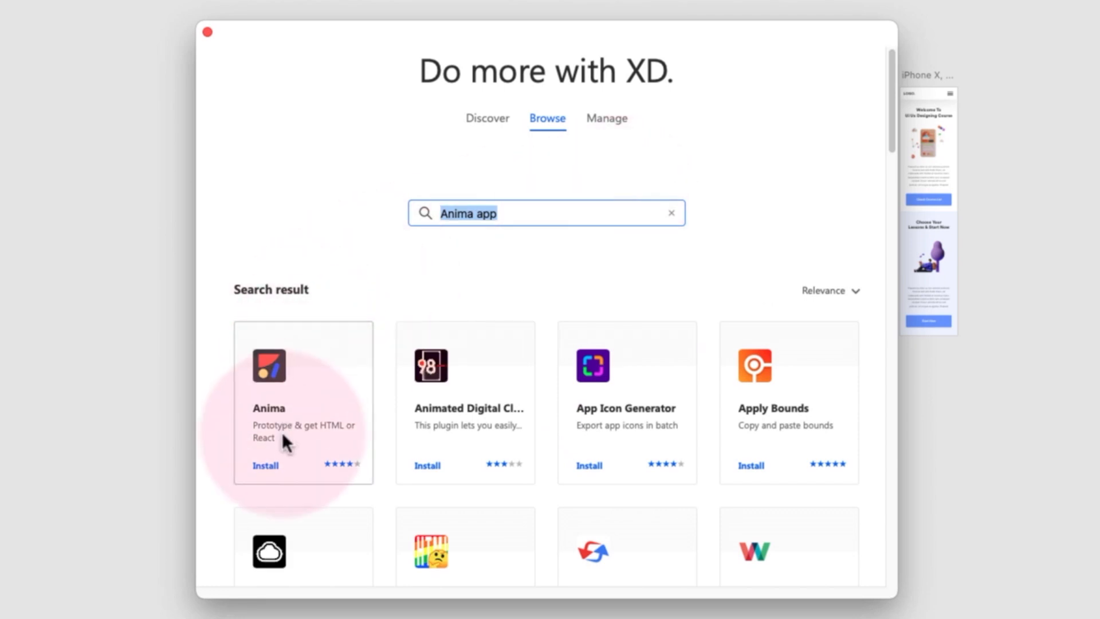
Step: Install the Anima plugin from the search results and close the plugin manager
click(265, 465)
click(432, 230)
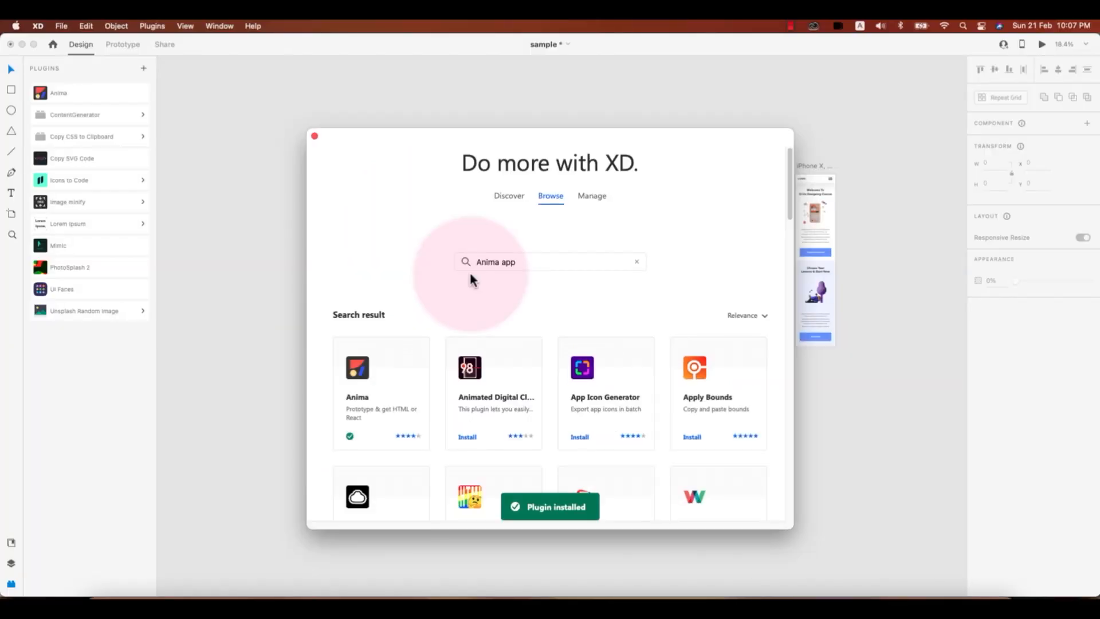
click(314, 136)
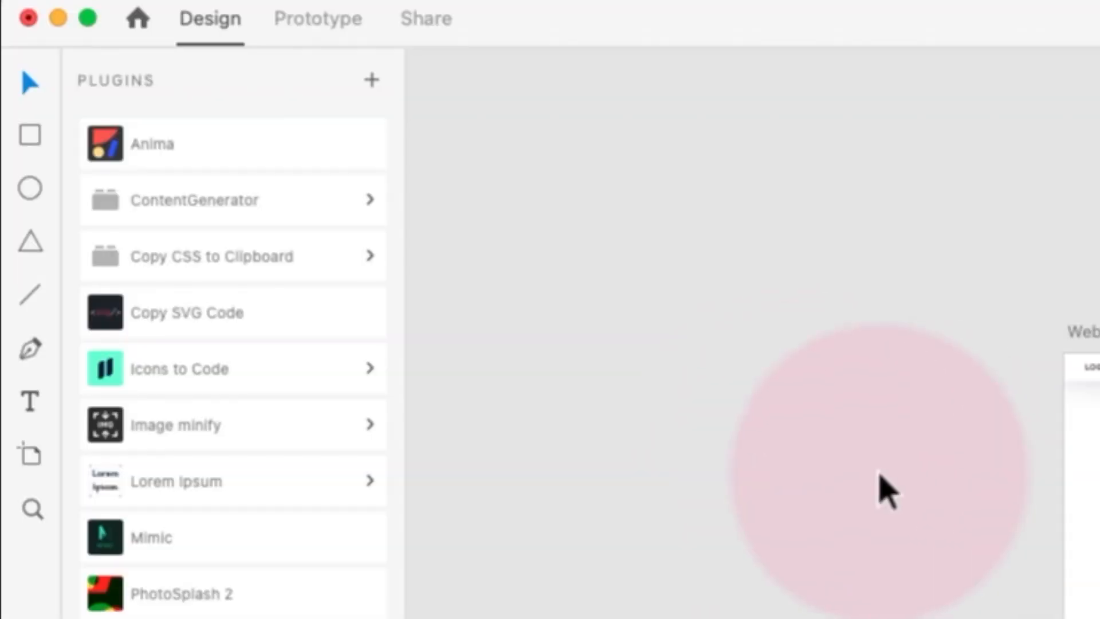
Step: Open the Anima plugin, log in to pair it through the browser, and return to Adobe XD
click(285, 145)
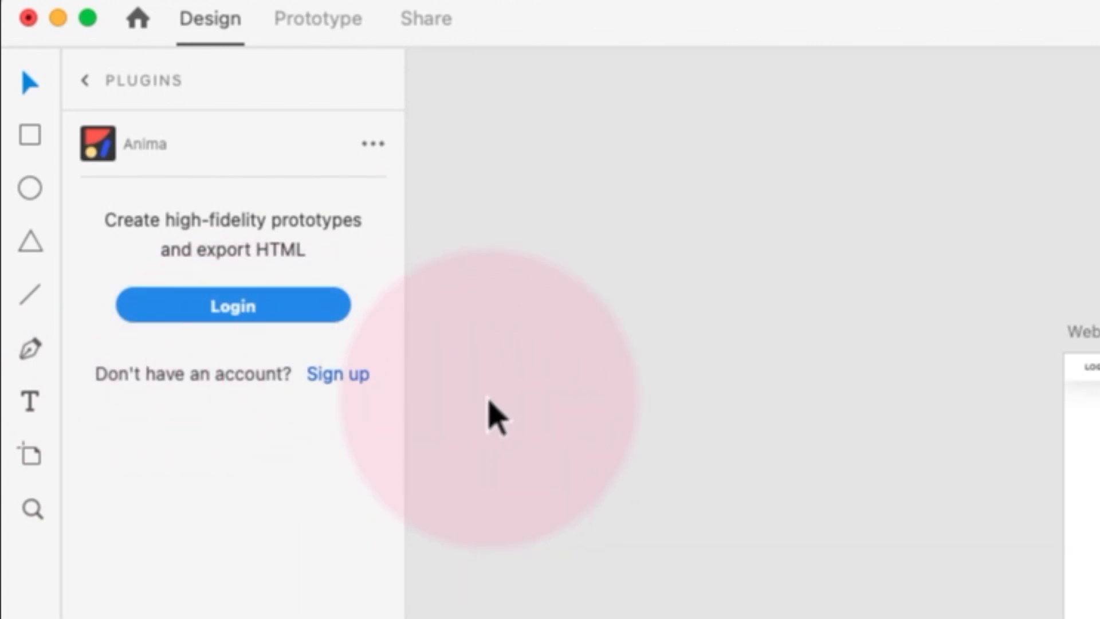
click(216, 314)
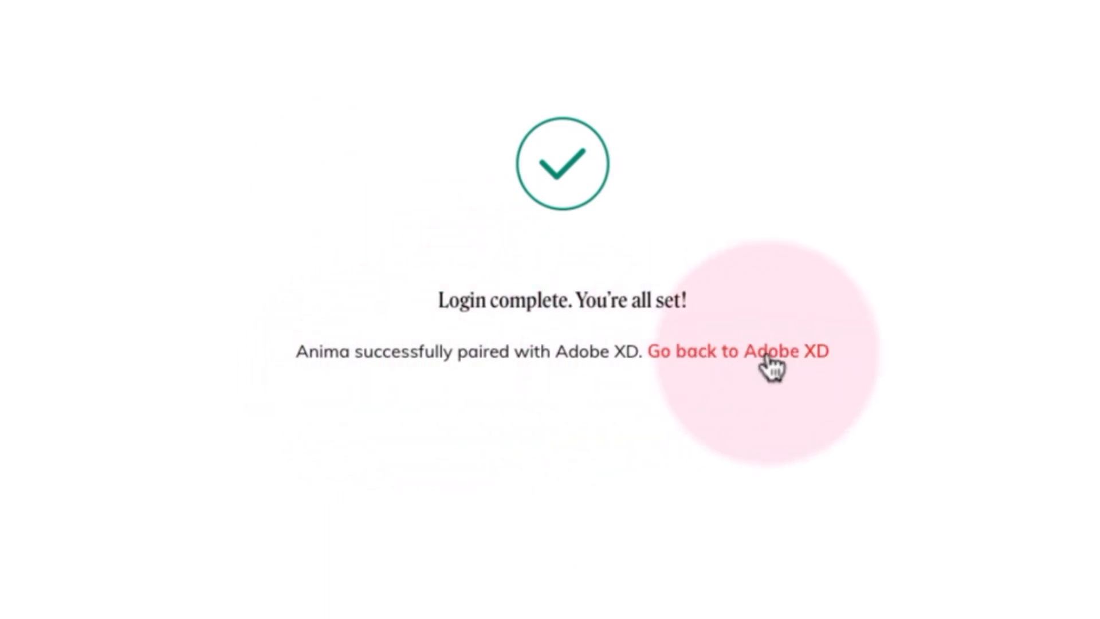
click(767, 364)
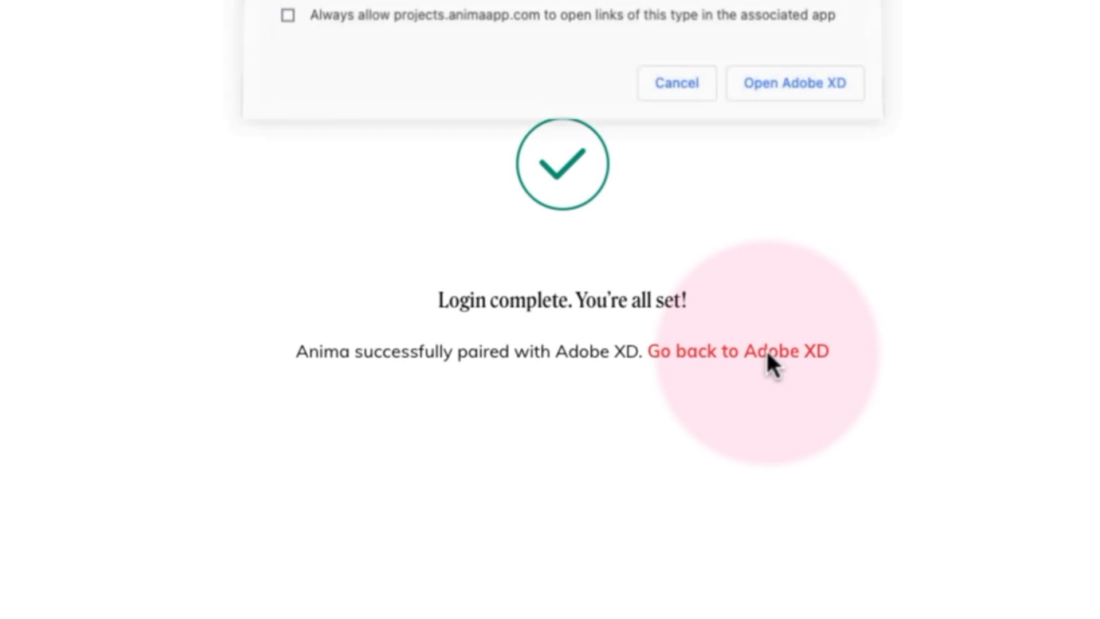
click(650, 170)
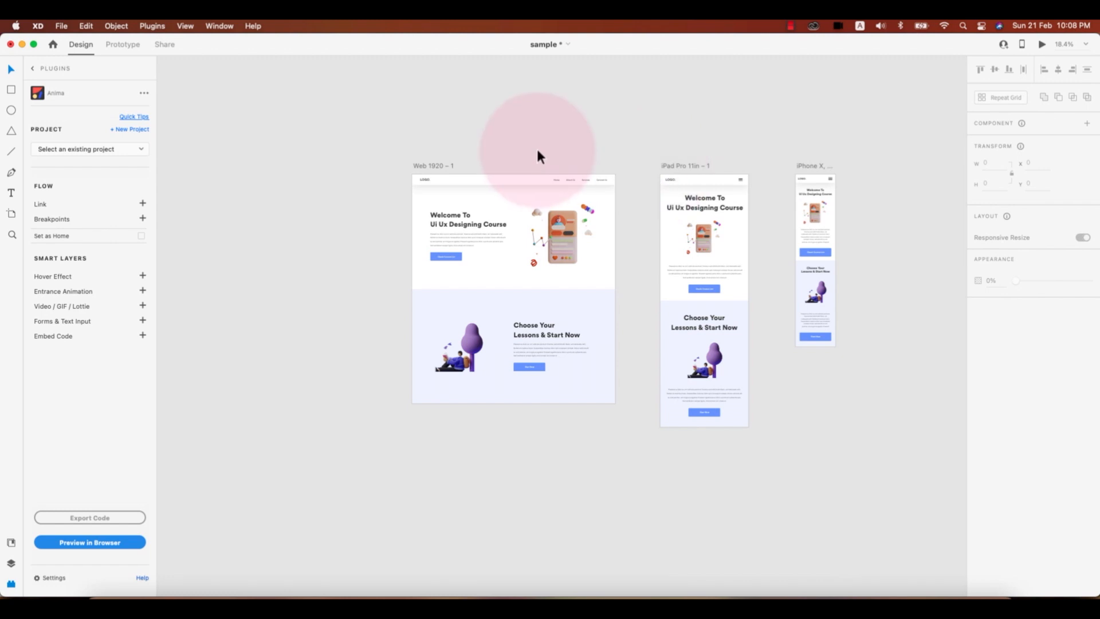
Step: Switch to the Anima project page in Chrome and check the name of the project created there
scroll(539, 179, up, 2)
scroll(537, 179, up, 2)
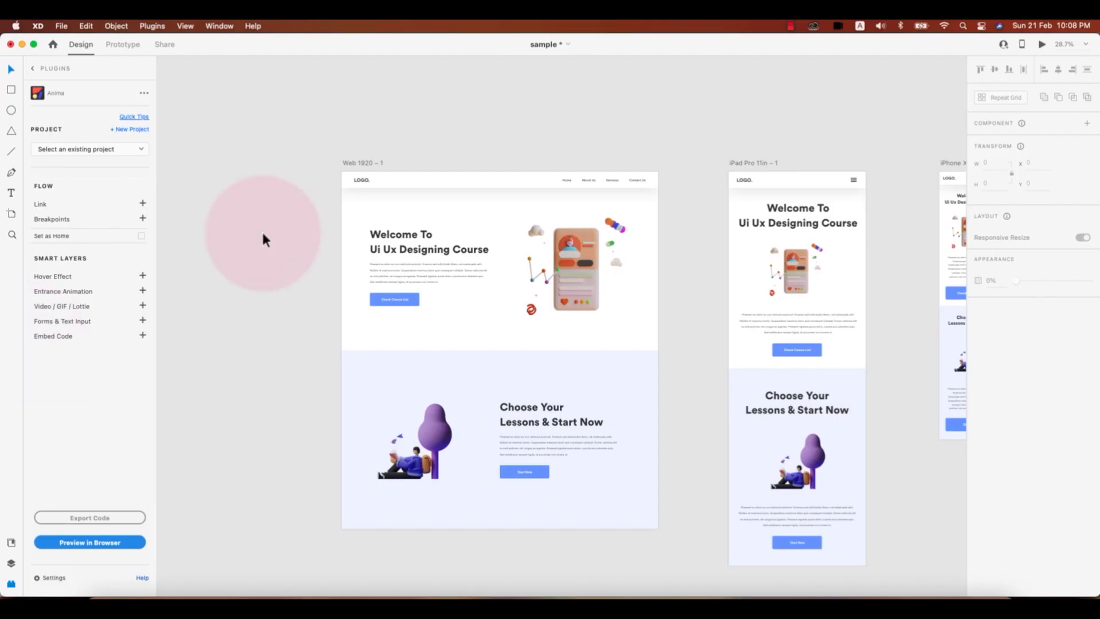
click(295, 593)
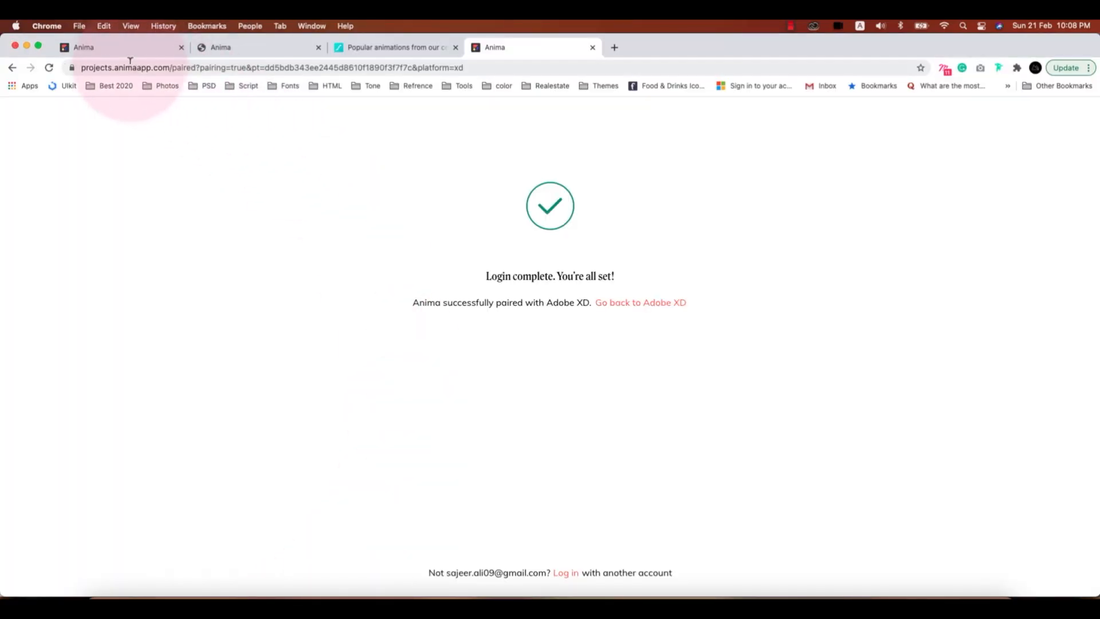
click(112, 50)
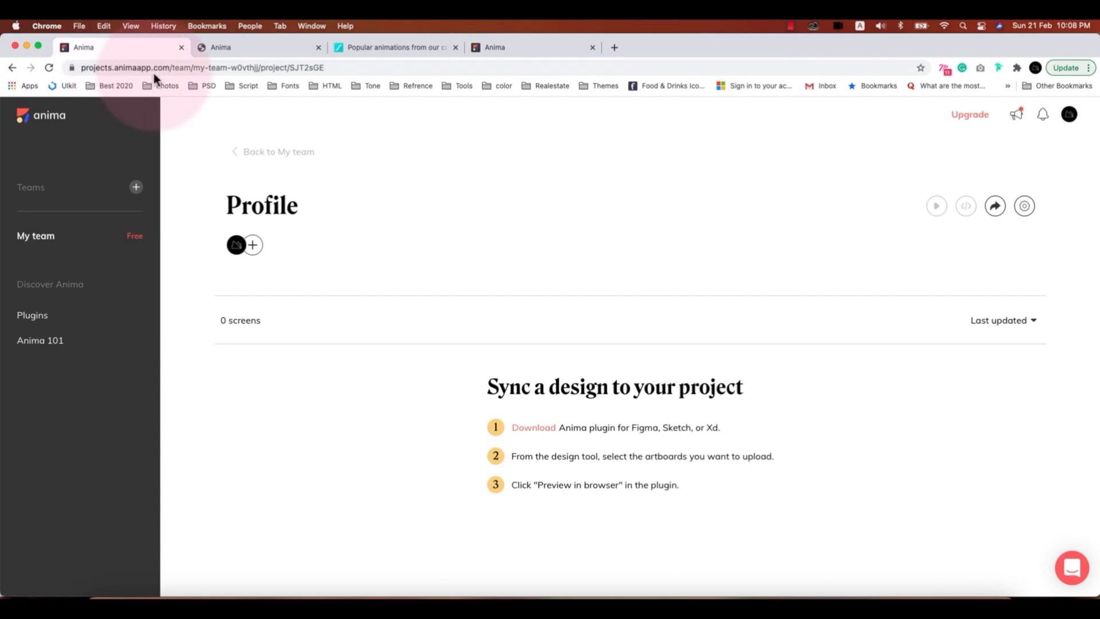
click(245, 206)
drag(240, 201, 310, 210)
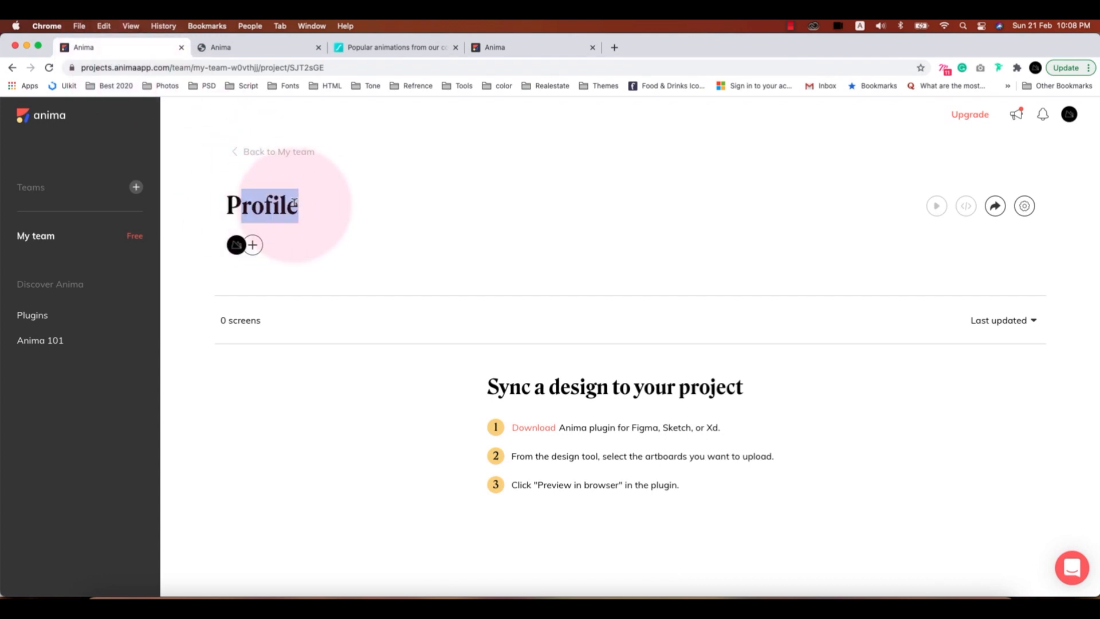
Step: Return to Adobe XD and assign the design to the existing Anima project My team / Profile
click(423, 596)
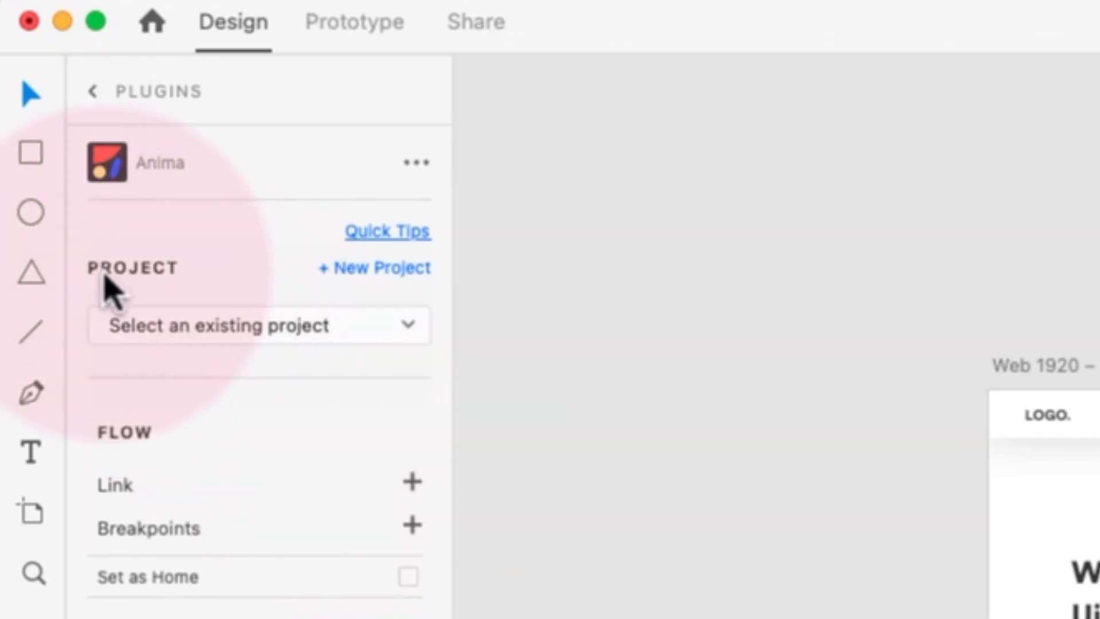
click(226, 331)
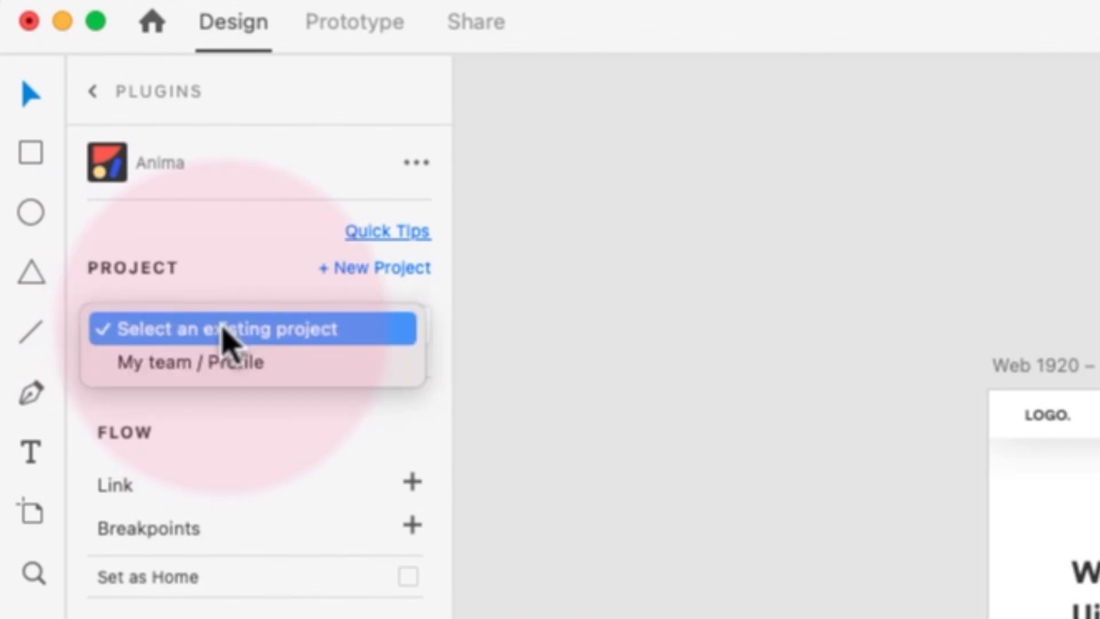
click(246, 367)
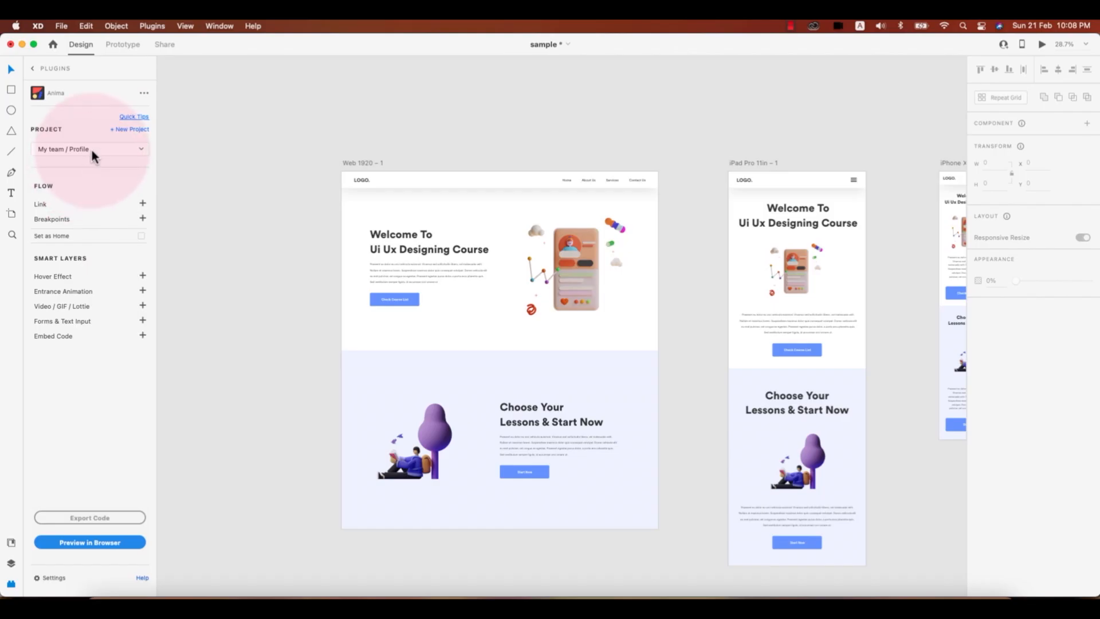
click(272, 315)
click(98, 150)
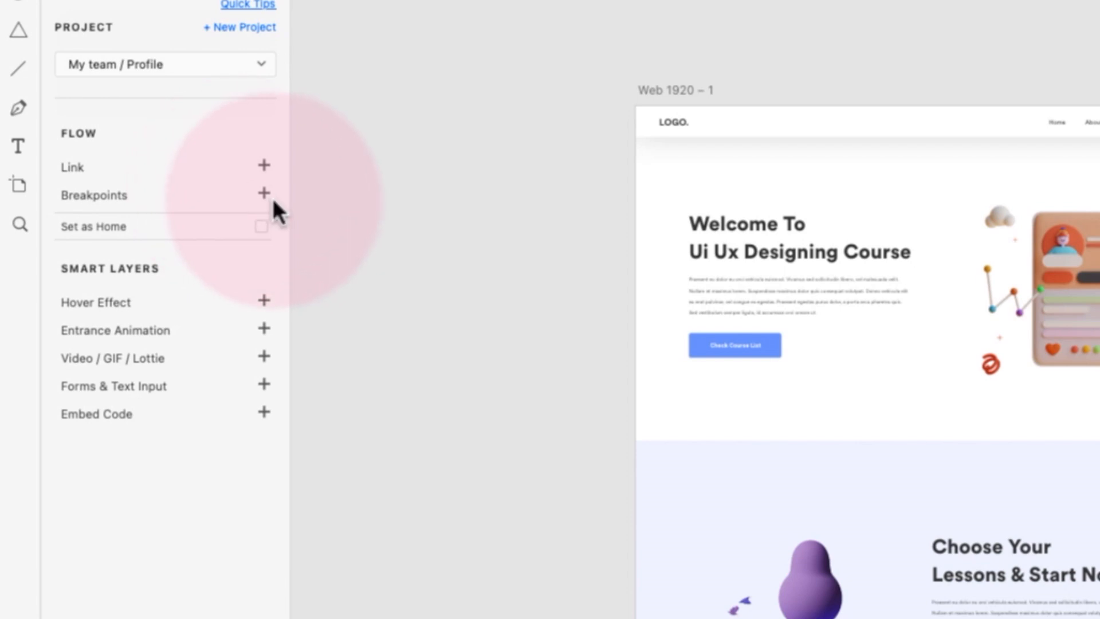
Step: Connect the Web 1920 – 1, iPad Pro 11in – 1 and iPhone X artboards as breakpoints
click(264, 194)
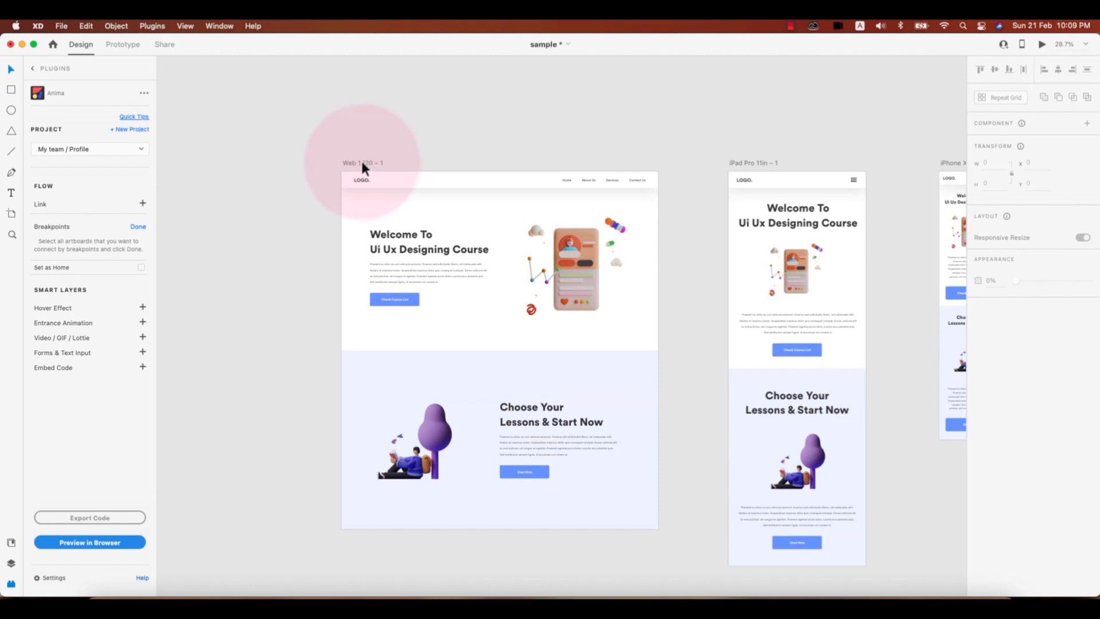
click(362, 163)
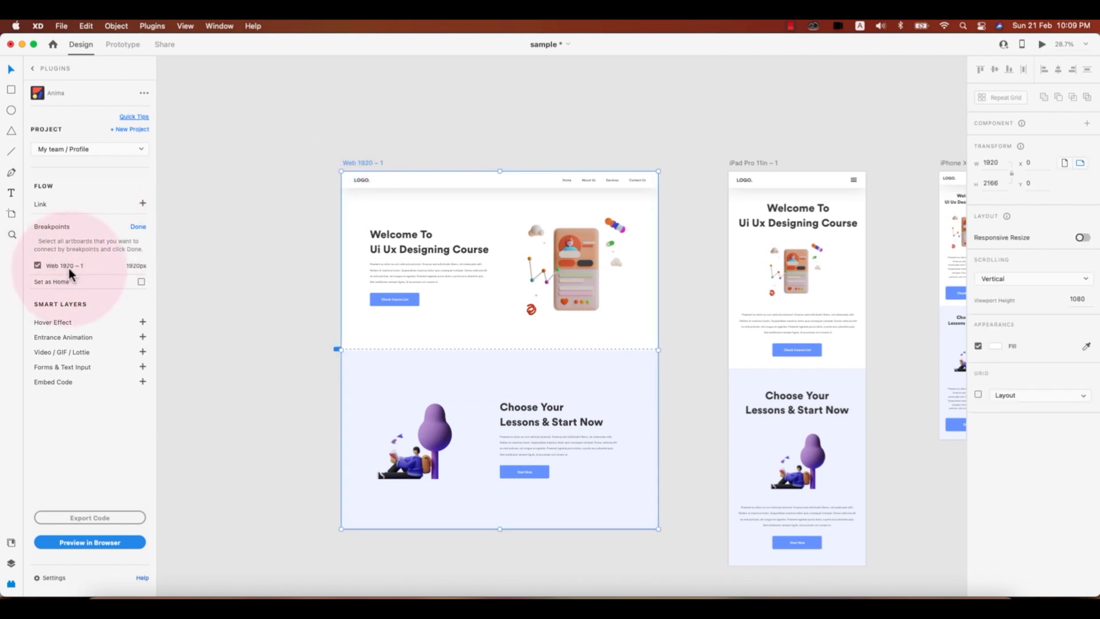
shift+click(737, 165)
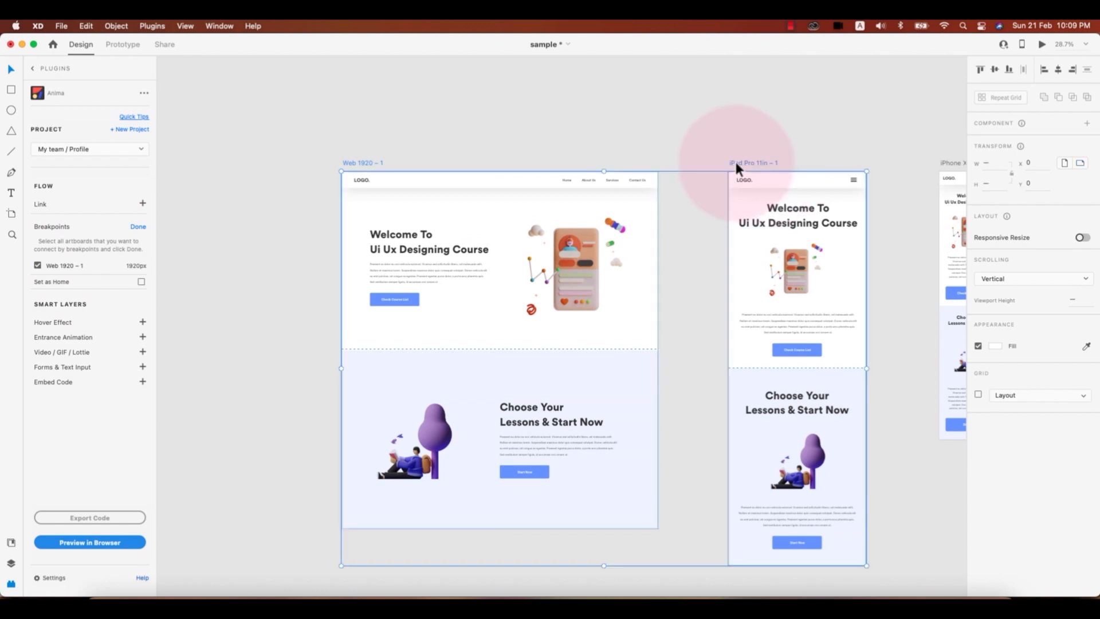
shift+click(948, 163)
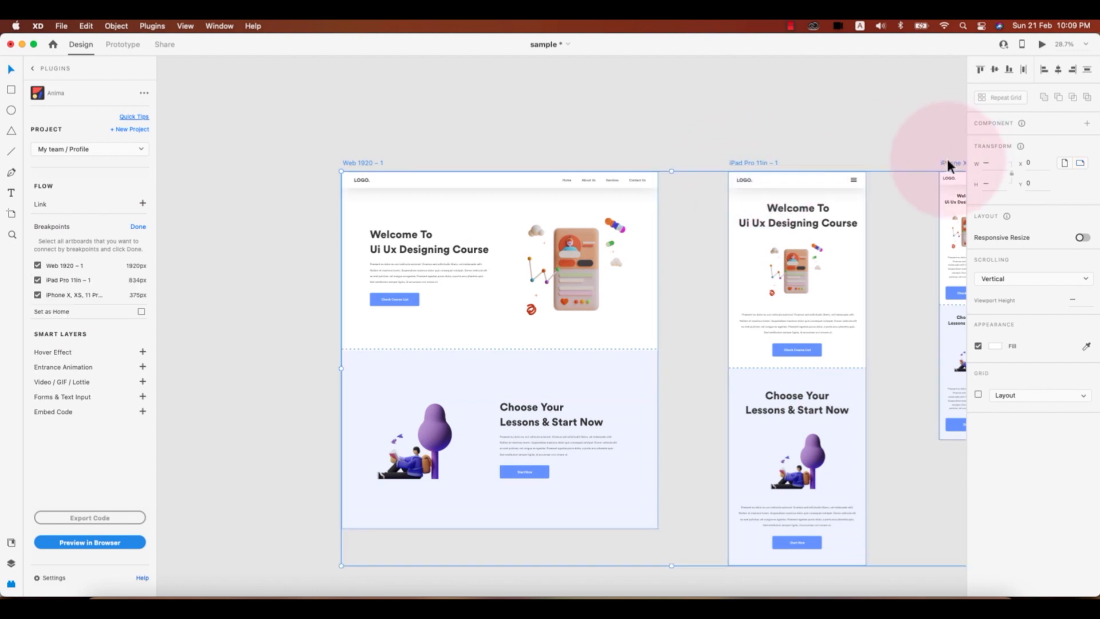
click(139, 227)
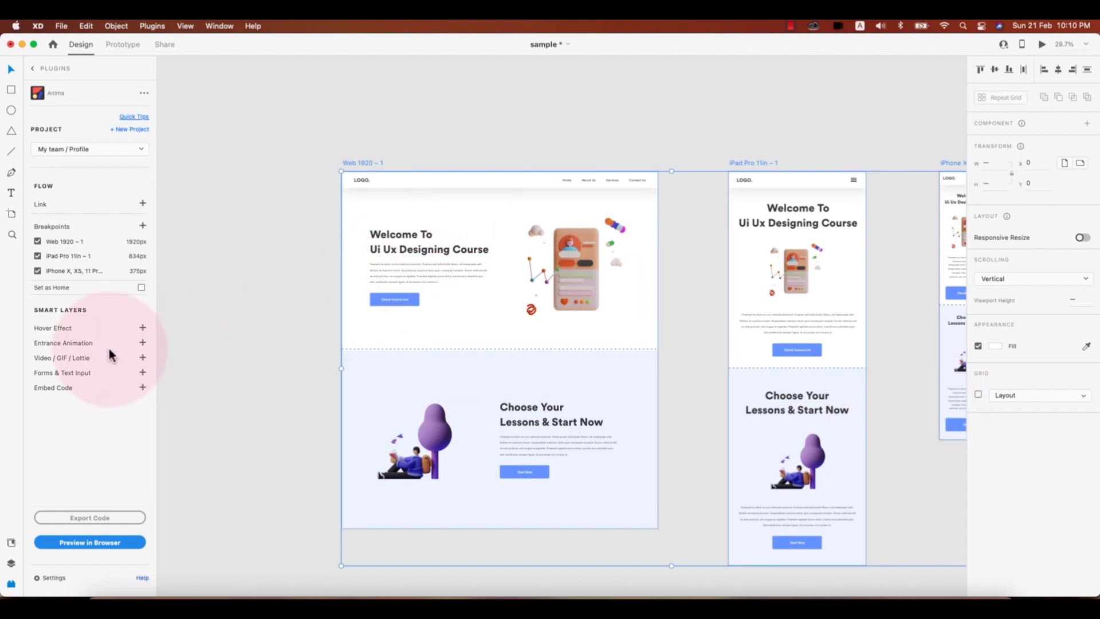
Step: Apply the Move Right entrance animation to the "Welcome To Ui Ux Designing Course" heading, with a before-transition transform of translate(-125px, 0)
scroll(378, 256, up, 5)
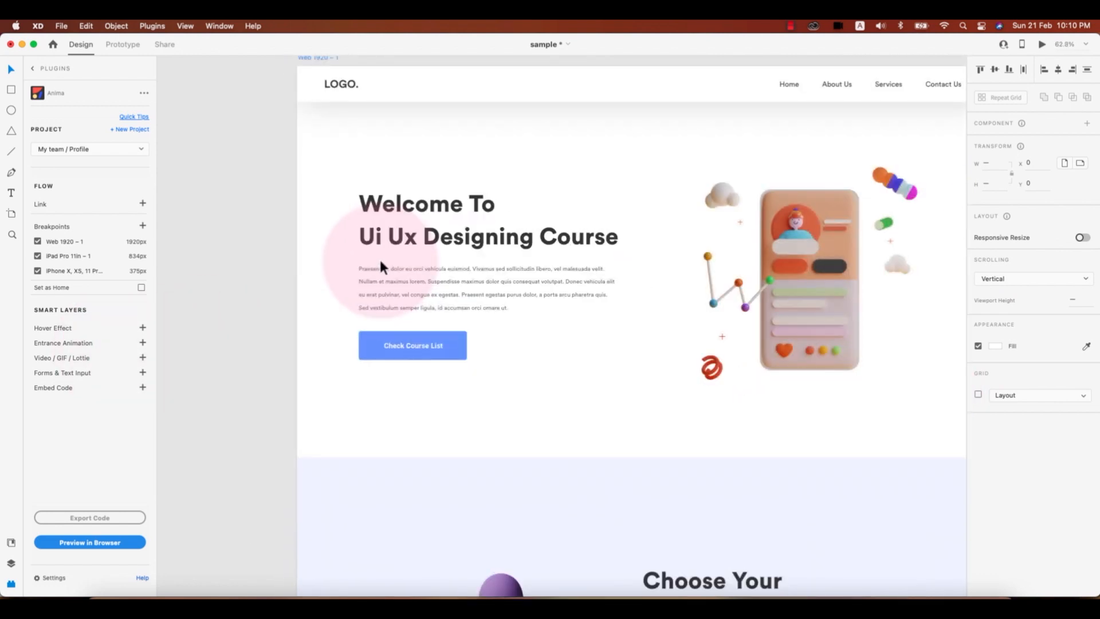
scroll(379, 338, down, 2)
scroll(630, 335, down, 6)
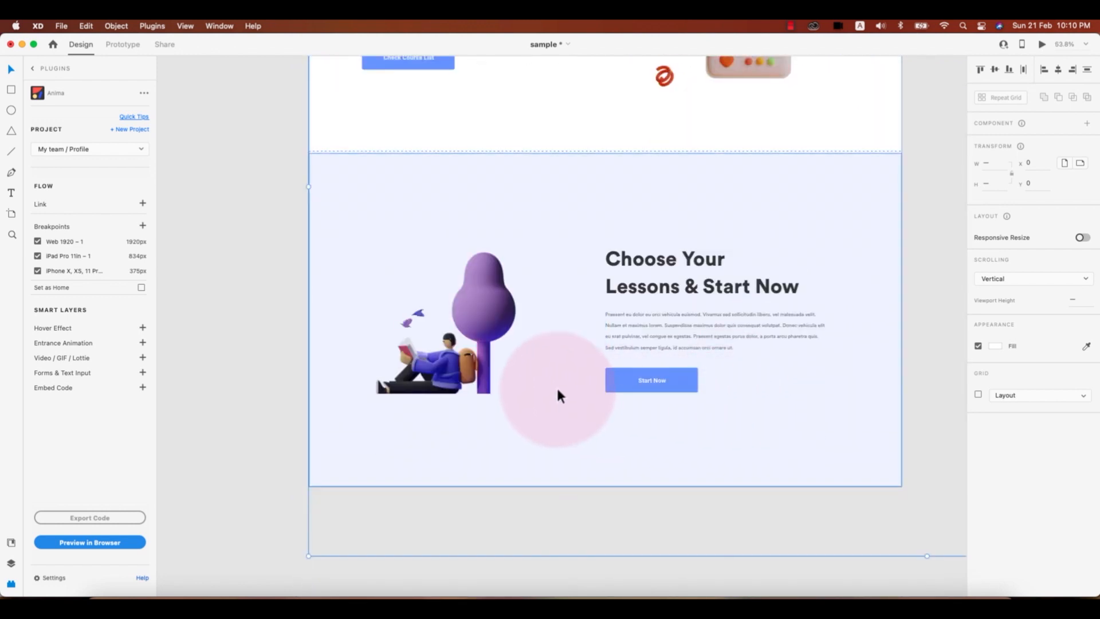
scroll(555, 387, up, 6)
scroll(431, 339, up, 1)
scroll(428, 334, up, 2)
click(429, 332)
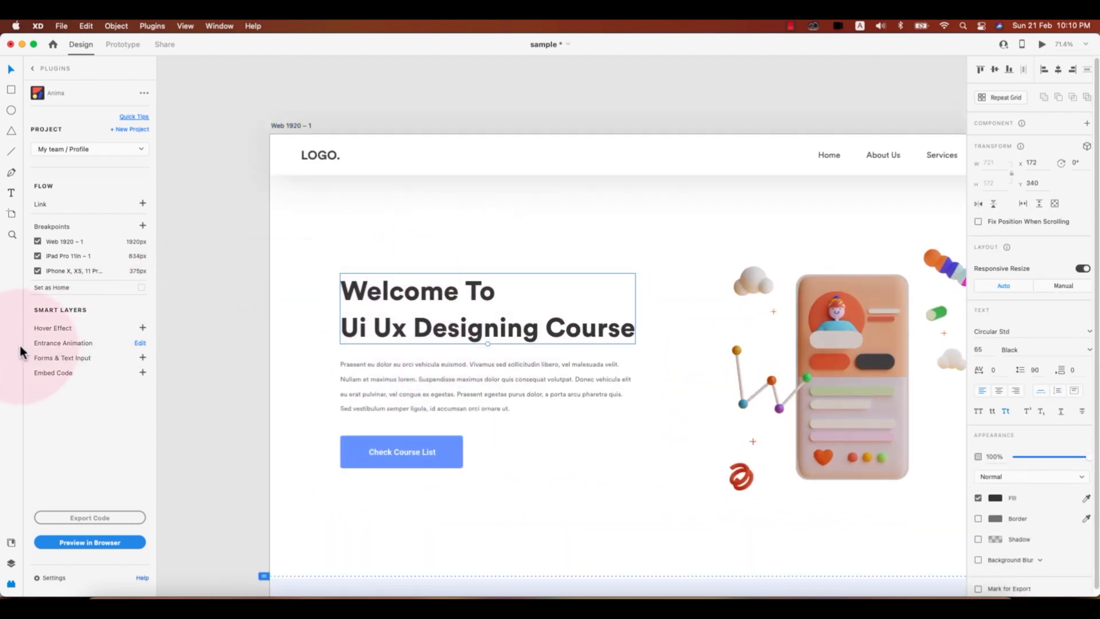
click(140, 343)
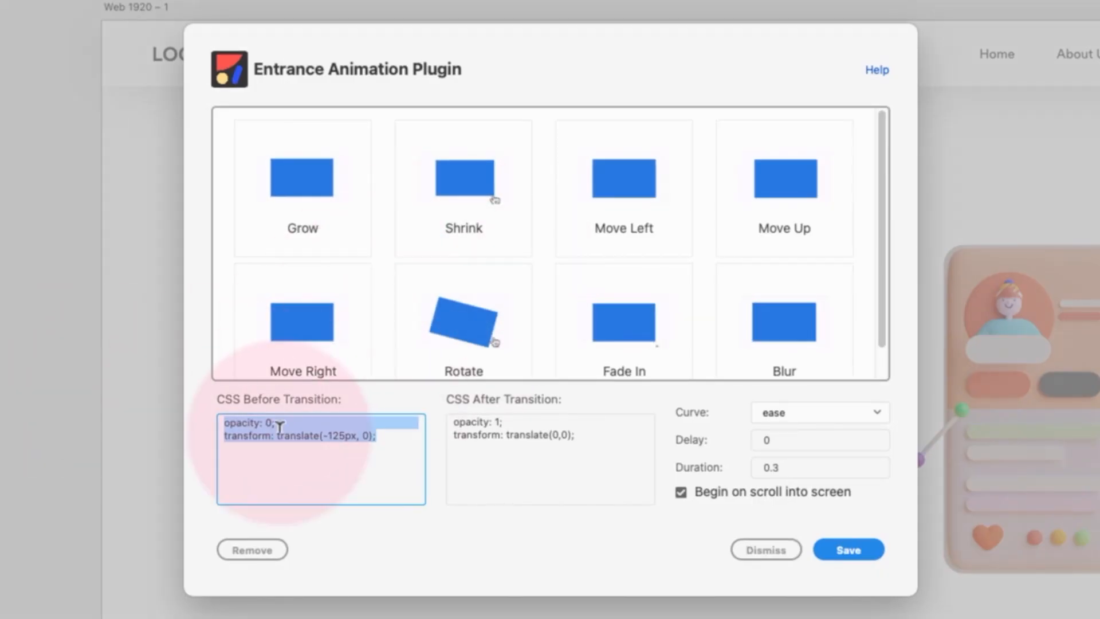
scroll(713, 286, down, 1)
scroll(522, 327, up, 1)
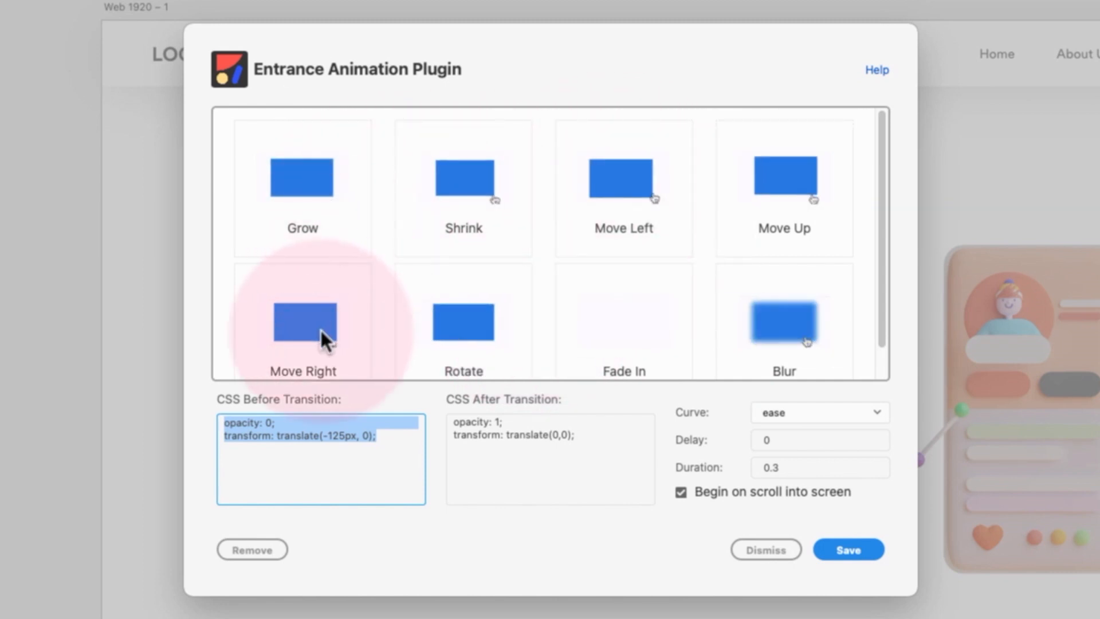
click(286, 330)
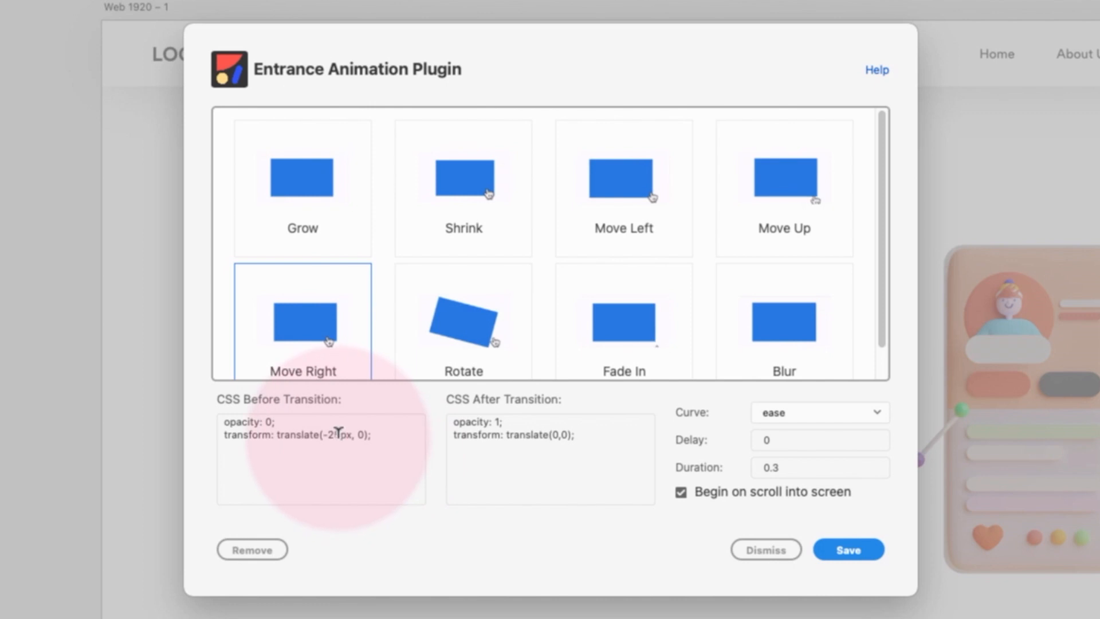
click(299, 454)
click(329, 437)
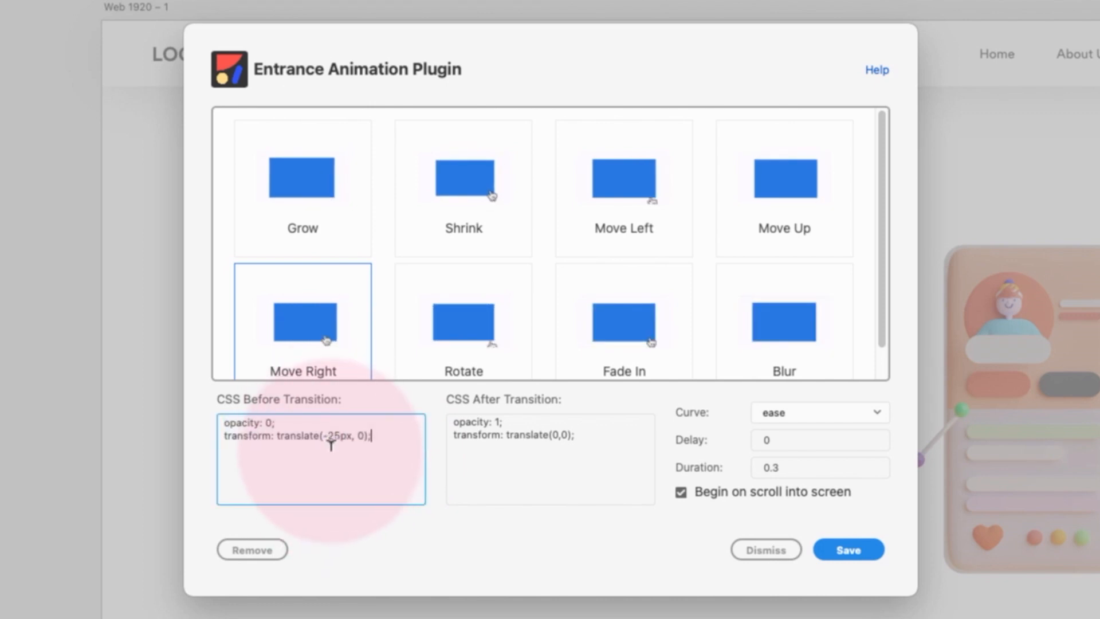
text(1)
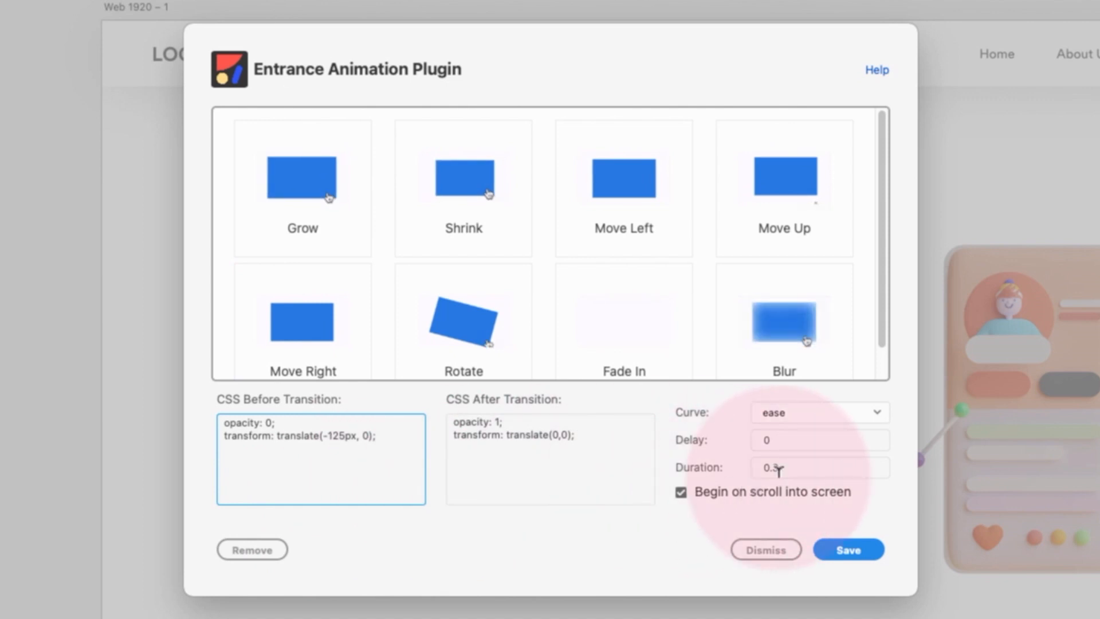
Step: Set the heading animation's curve to ease-in-out and save the animation
drag(767, 467, 777, 467)
click(825, 412)
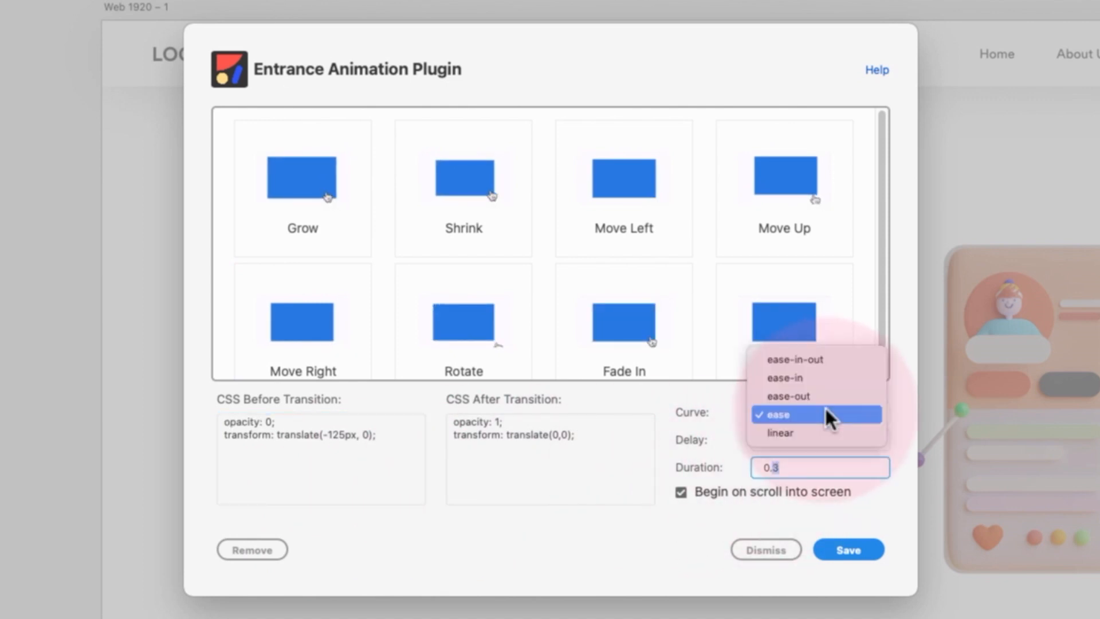
click(795, 364)
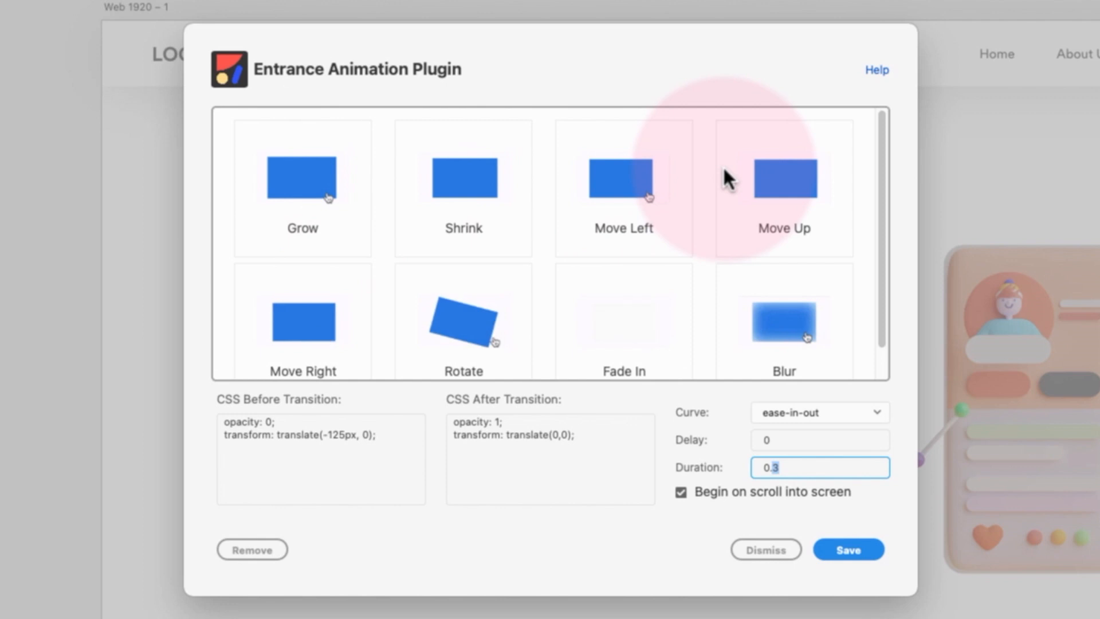
scroll(582, 310, down, 1)
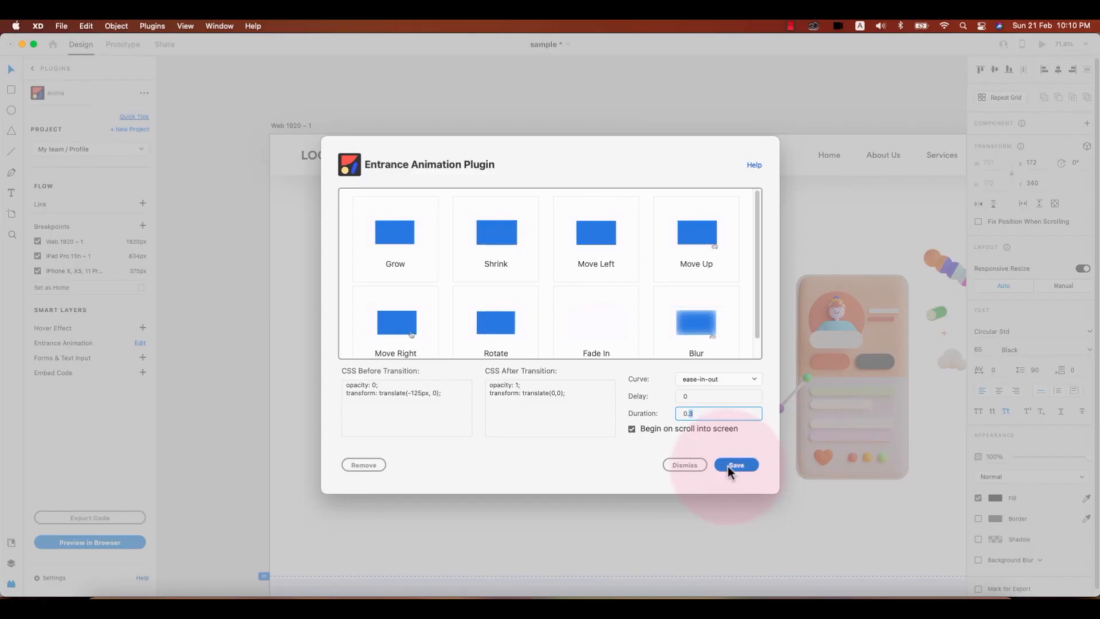
click(848, 550)
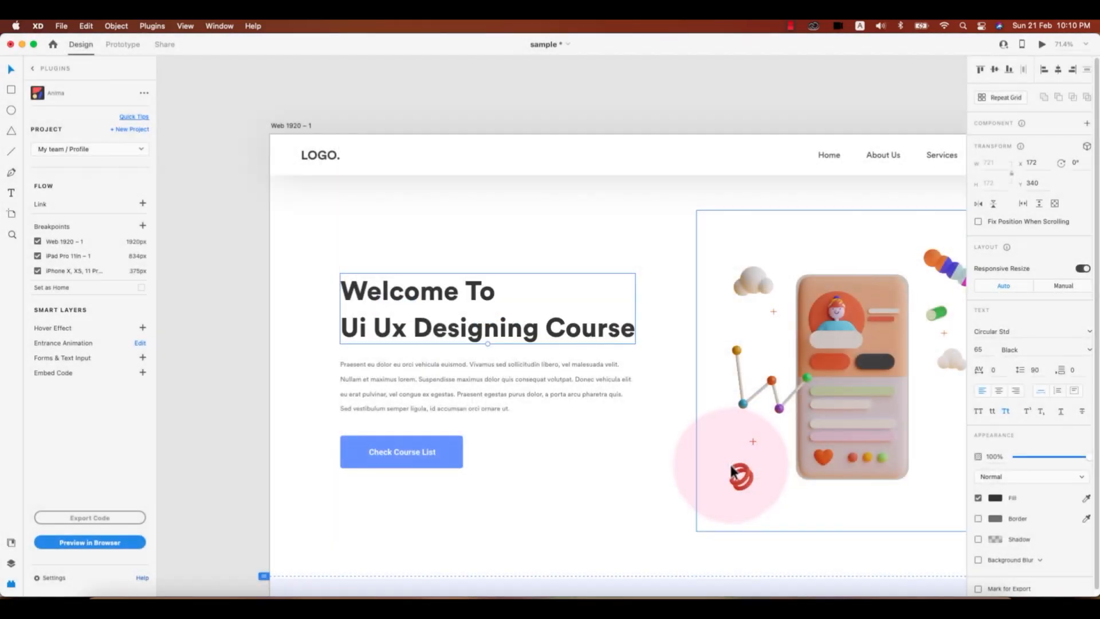
Step: Add a Fade In entrance animation to the paragraph below the welcome heading and save it
click(423, 397)
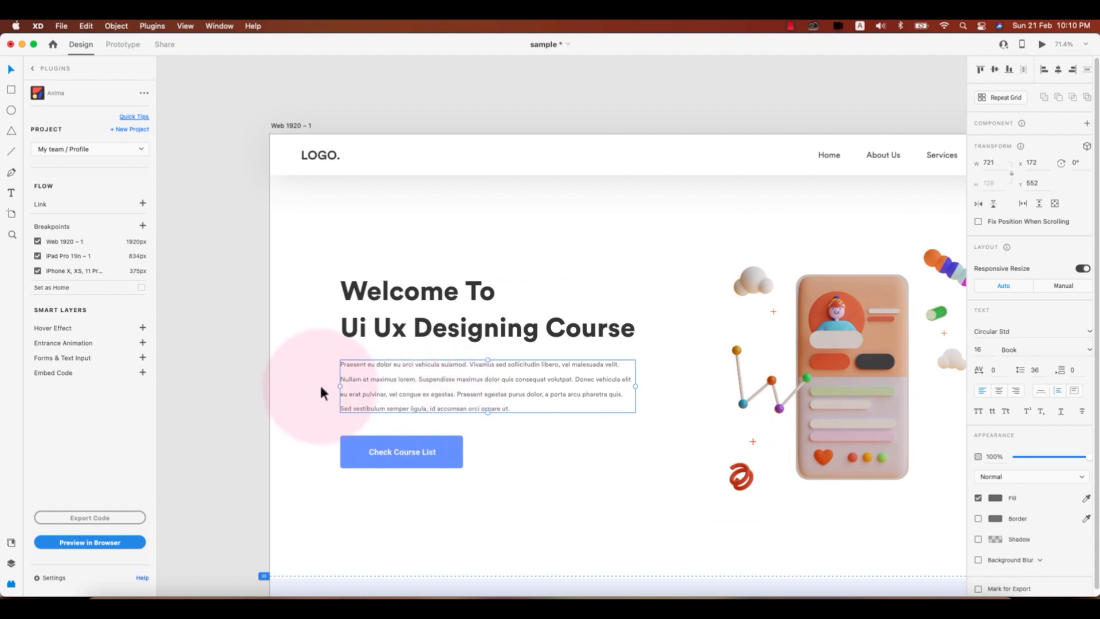
click(138, 343)
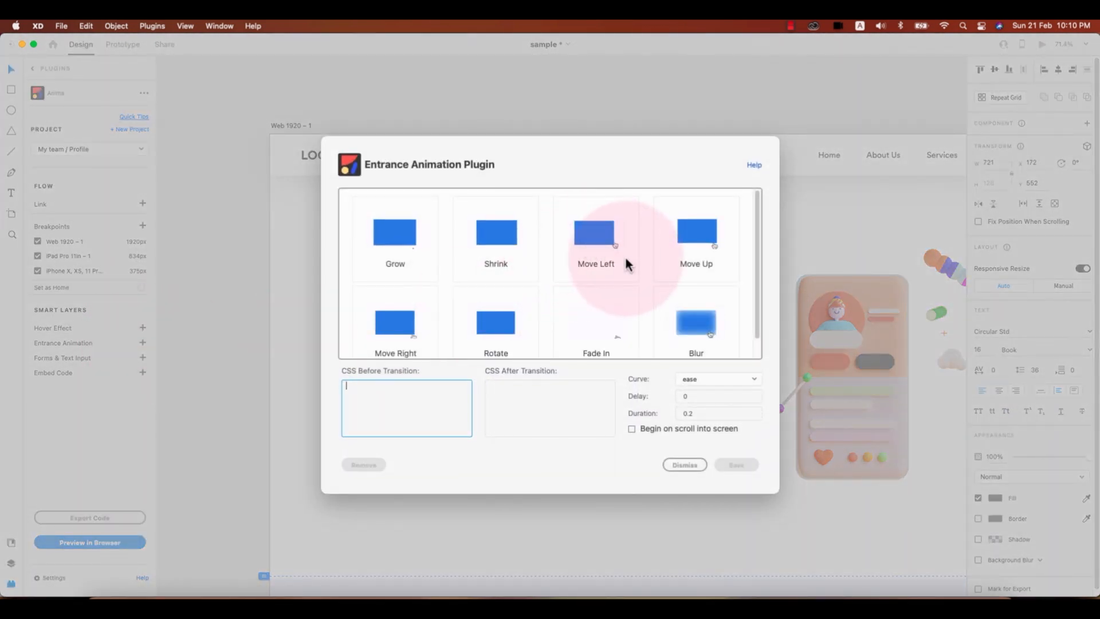
scroll(626, 258, down, 1)
click(602, 304)
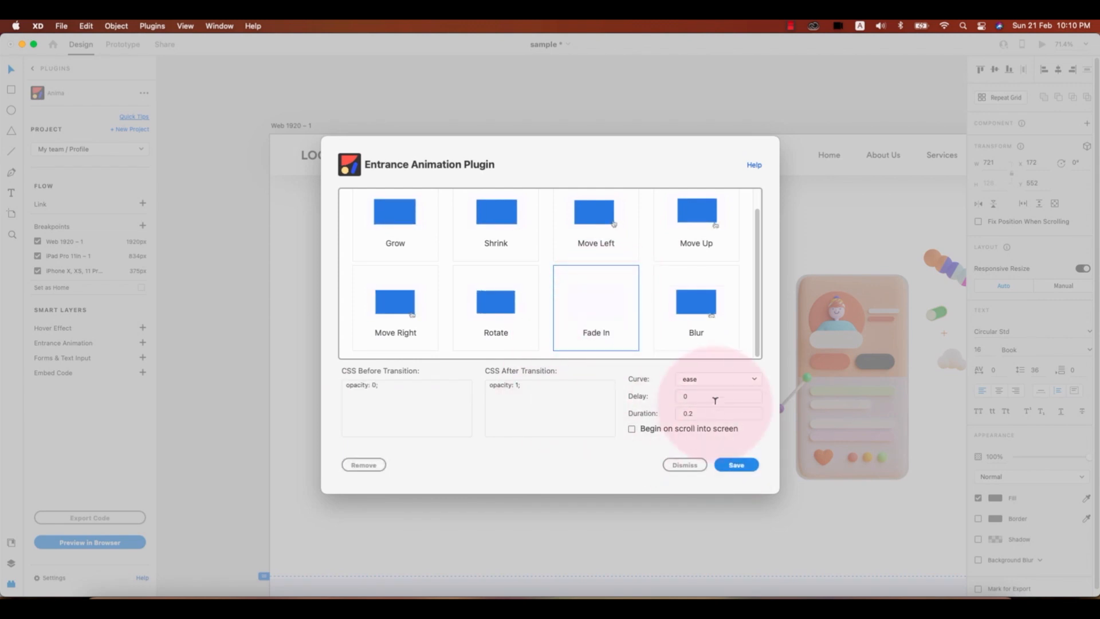
click(731, 464)
Step: Apply the Shadow hover effect to the "Check Course List" button and save it
click(446, 462)
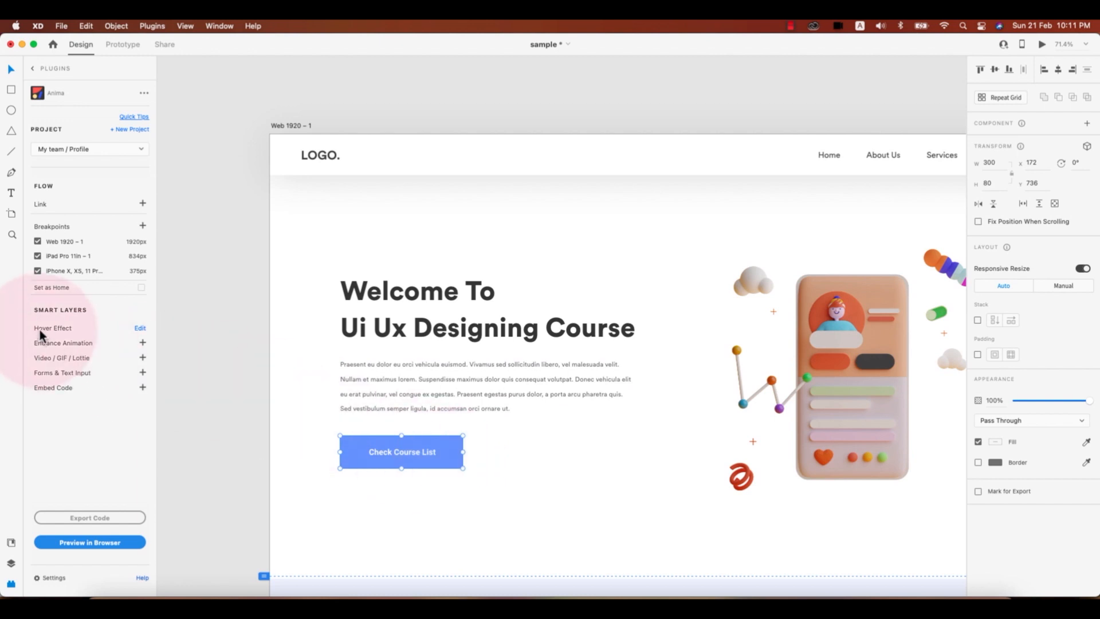
click(140, 330)
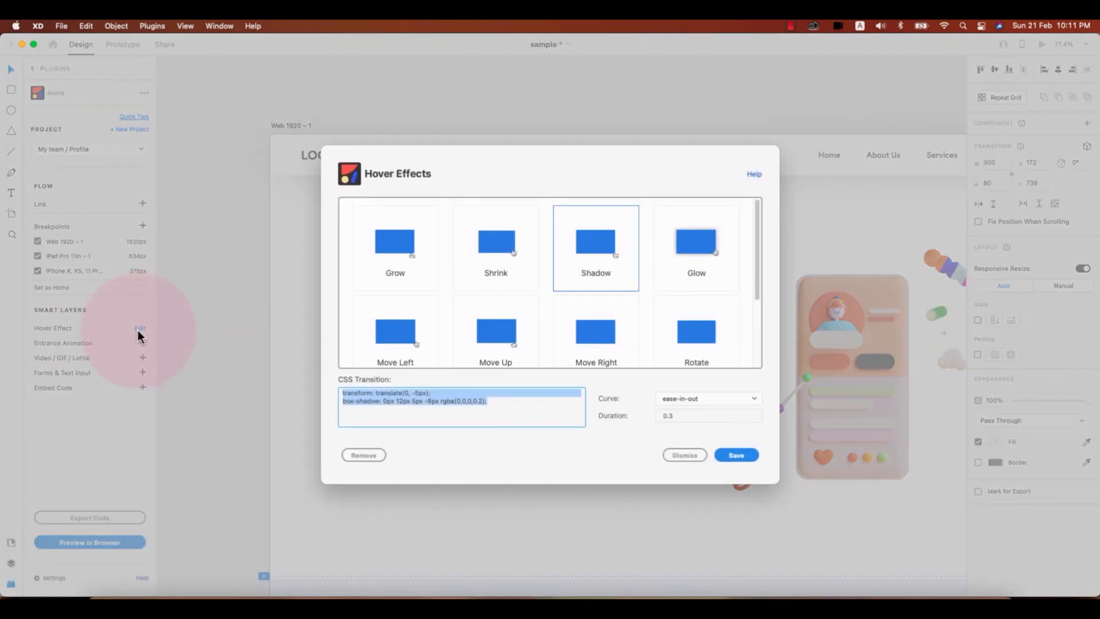
click(600, 251)
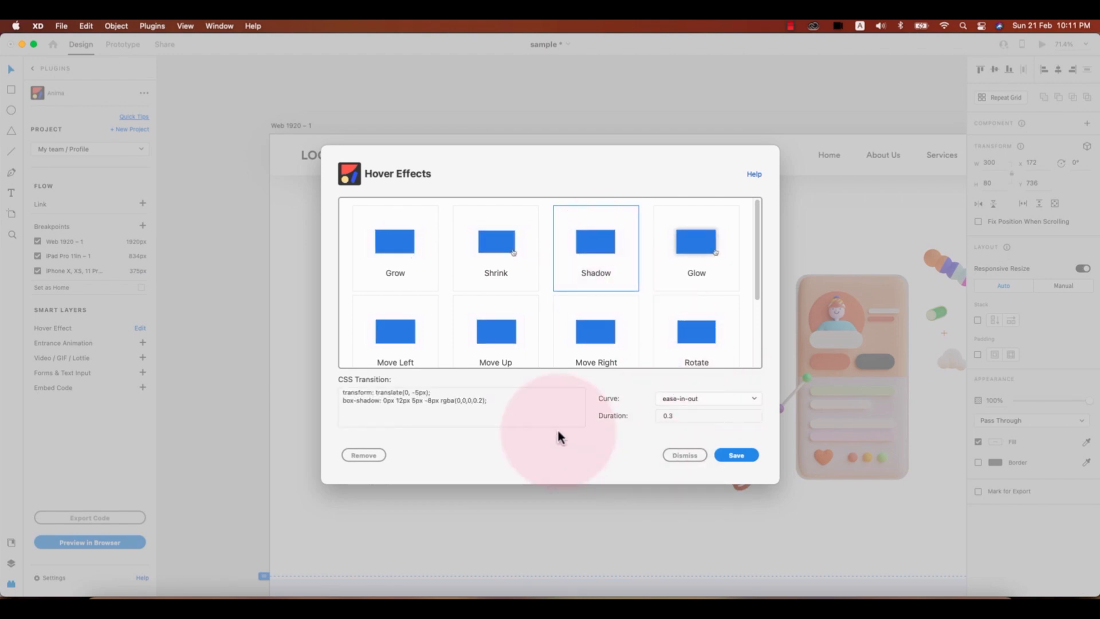
click(736, 454)
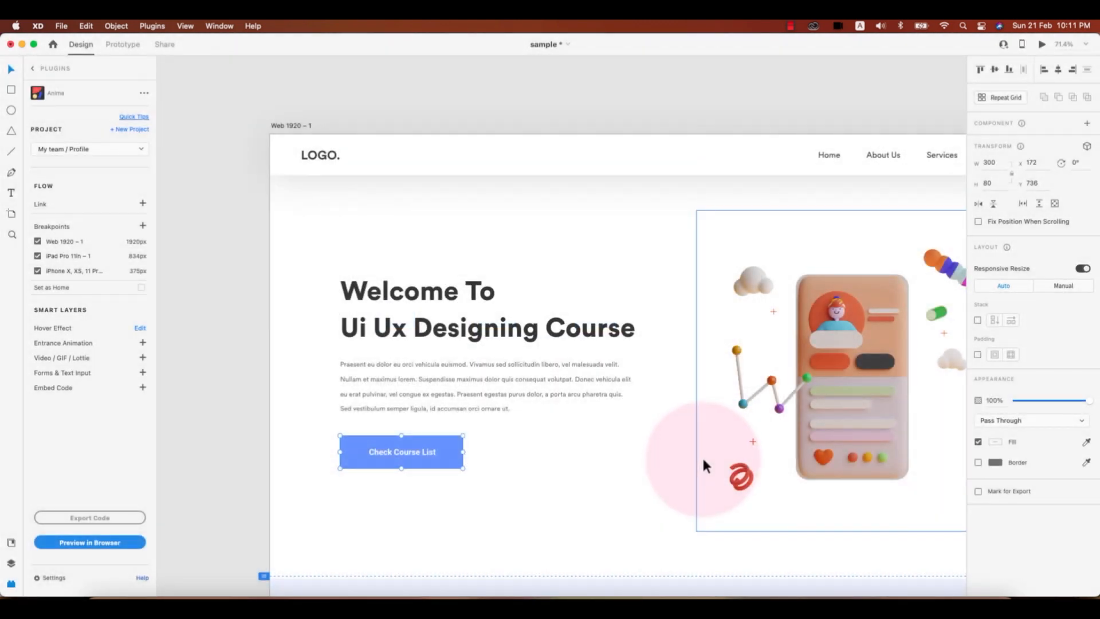
Step: Change the entrance animation of the phone illustration on the Web 1920 – 1 artboard to Move Left
scroll(480, 441, down, 2)
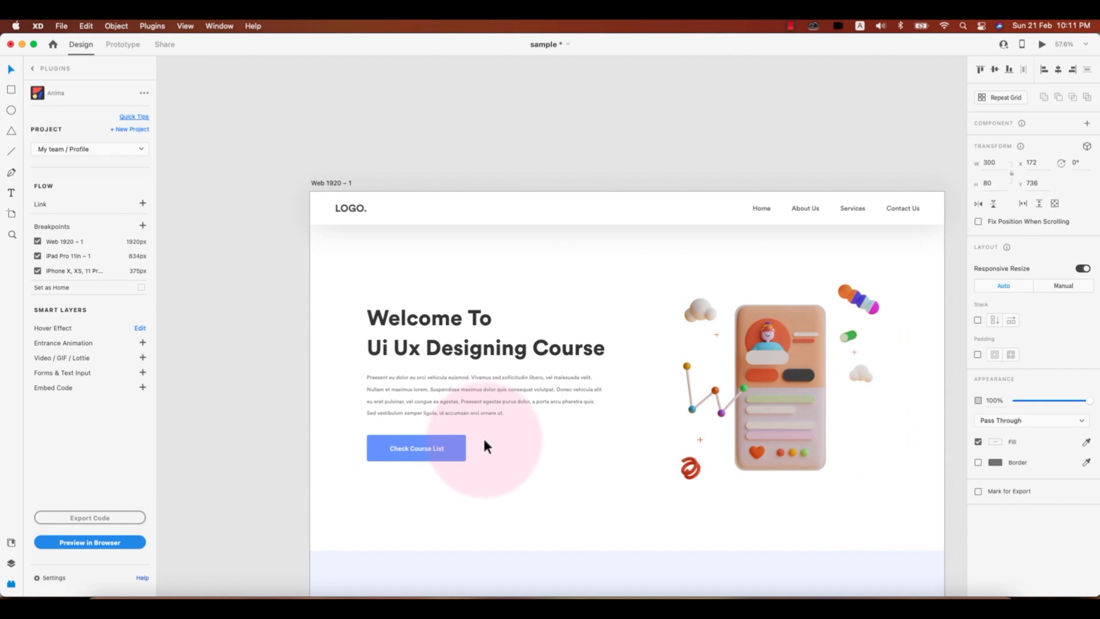
drag(634, 476, 547, 412)
key(super+z)
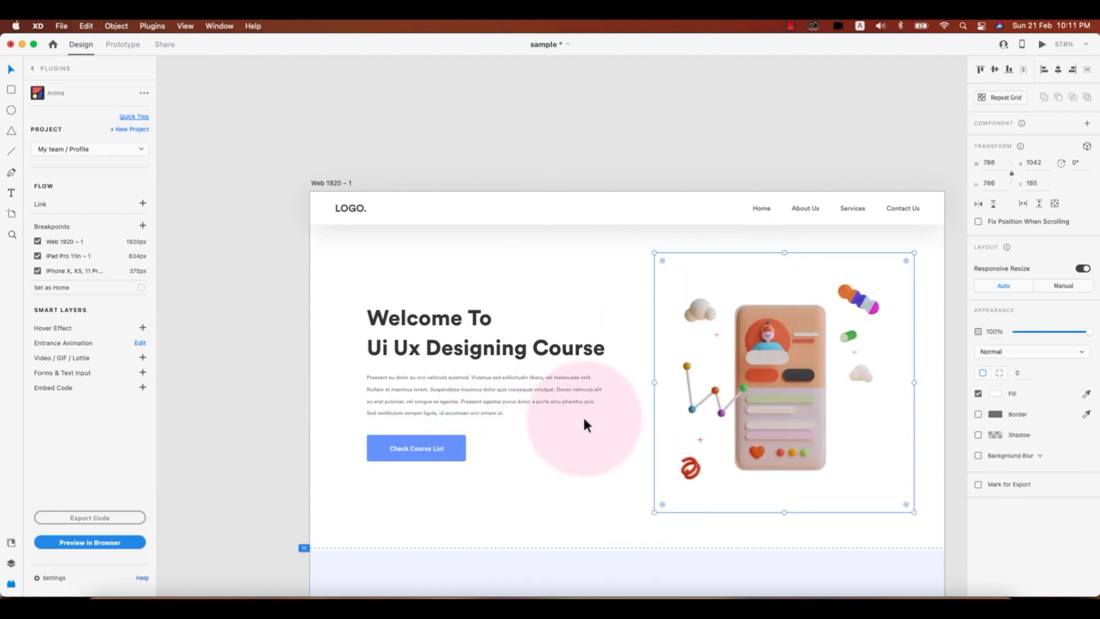
click(594, 162)
drag(716, 416, 568, 300)
click(640, 267)
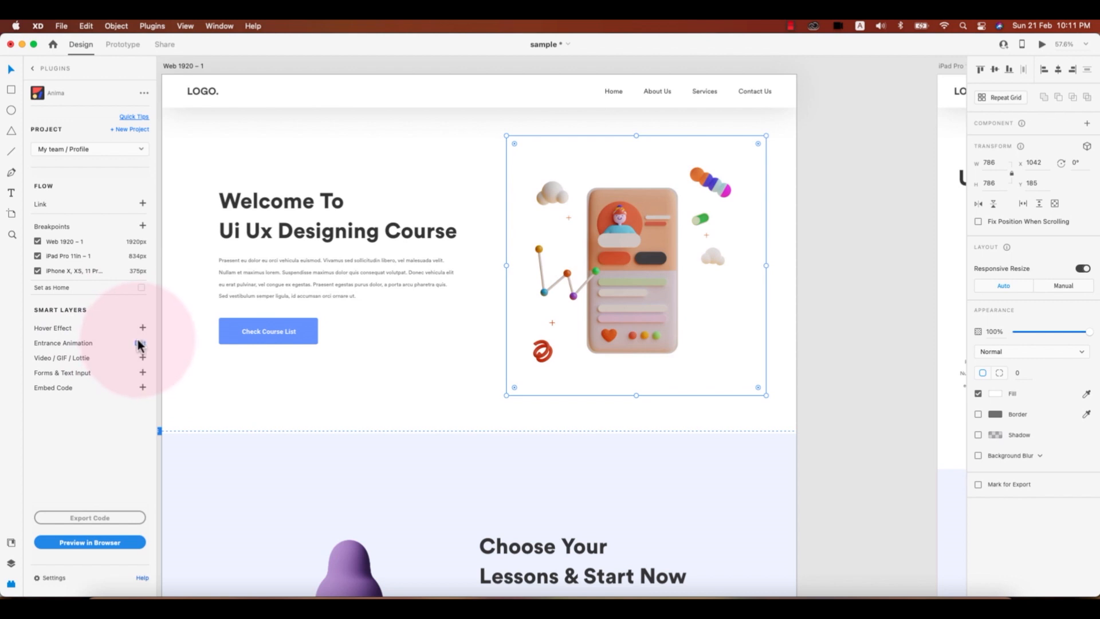
click(139, 344)
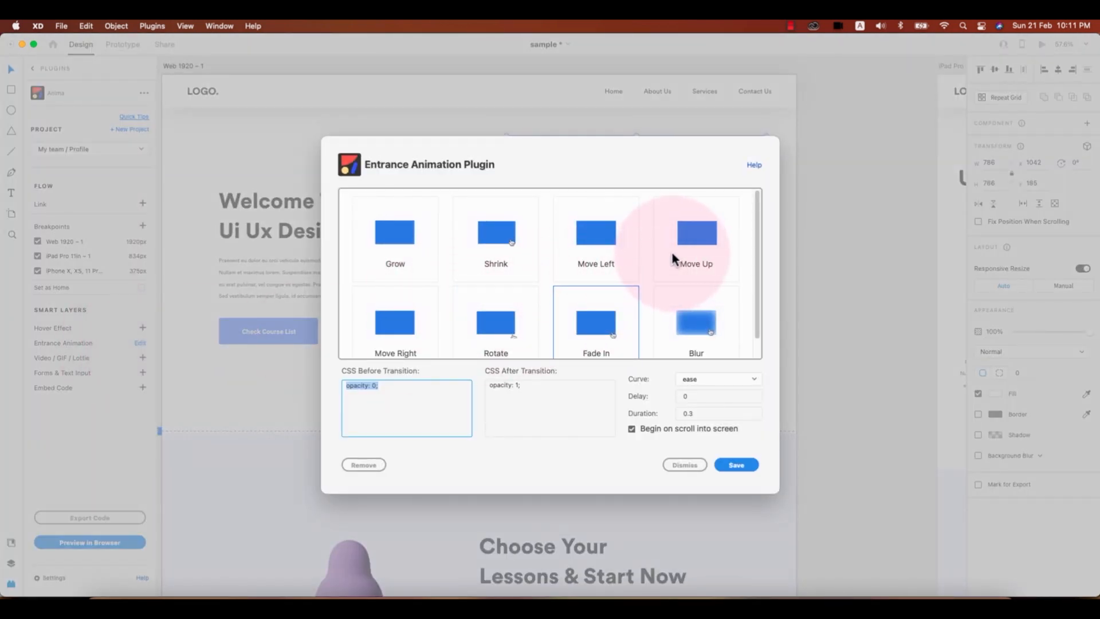
scroll(632, 263, down, 1)
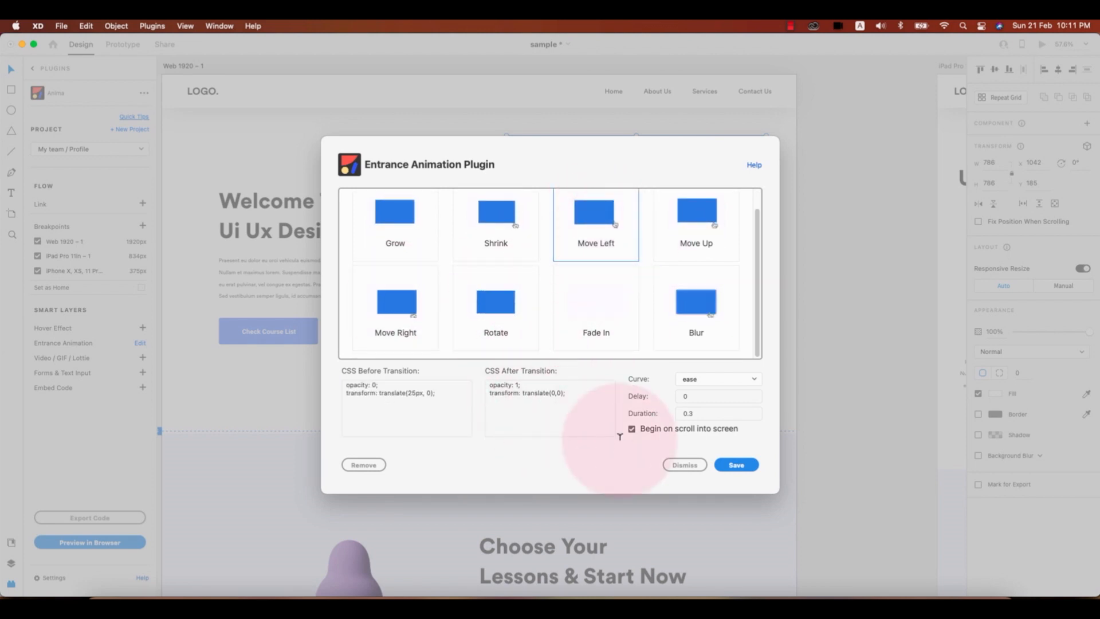
Step: Set the phone illustration's before-transition transform to translate(125px, 0) and save the animation
click(408, 393)
key(super+a)
click(408, 393)
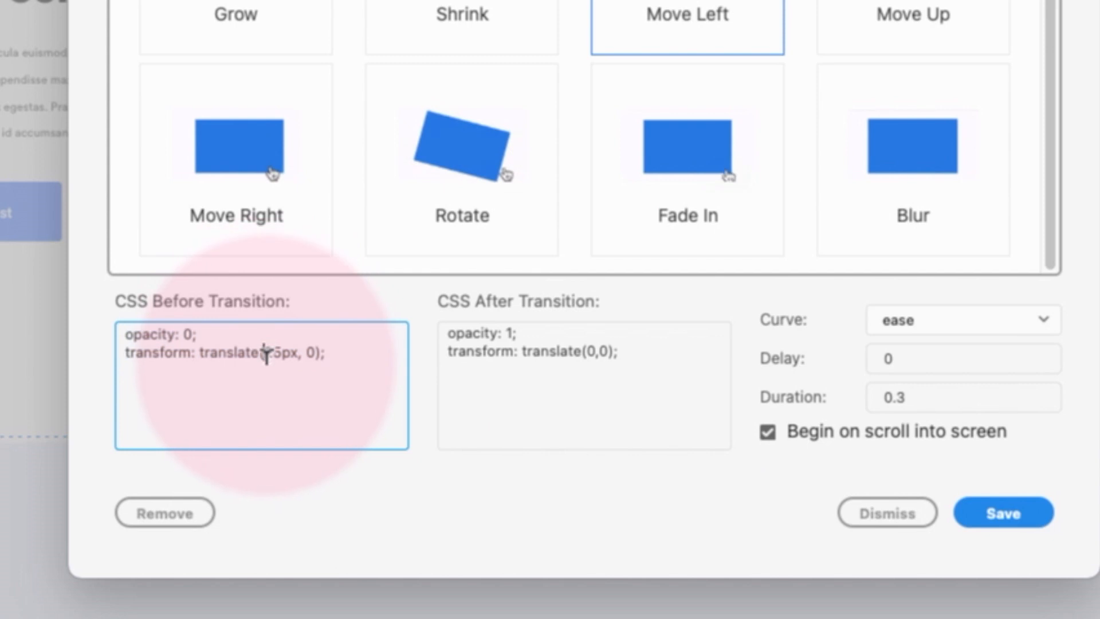
text(1)
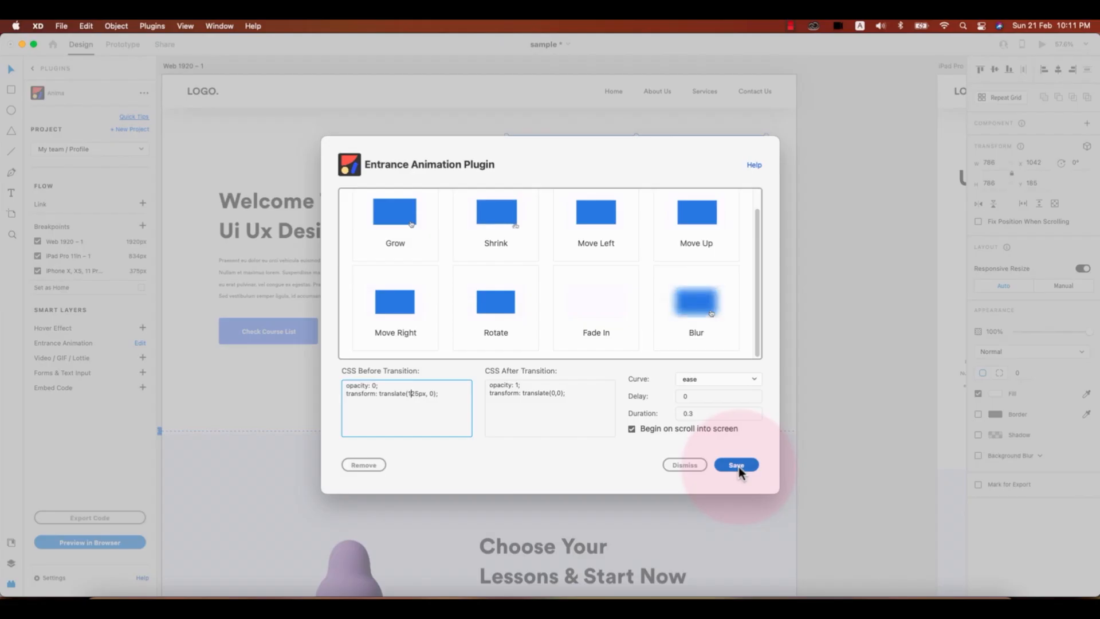
click(737, 465)
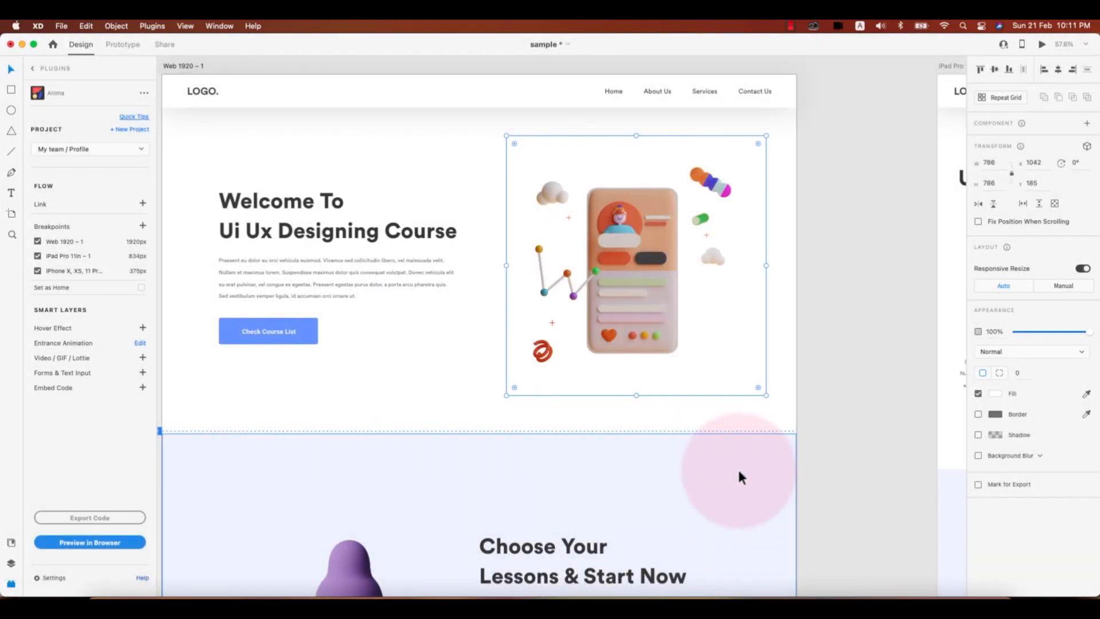
Step: Add a Fade In entrance animation to the paragraph below the "Choose Your Lessons & Start Now" heading
click(853, 365)
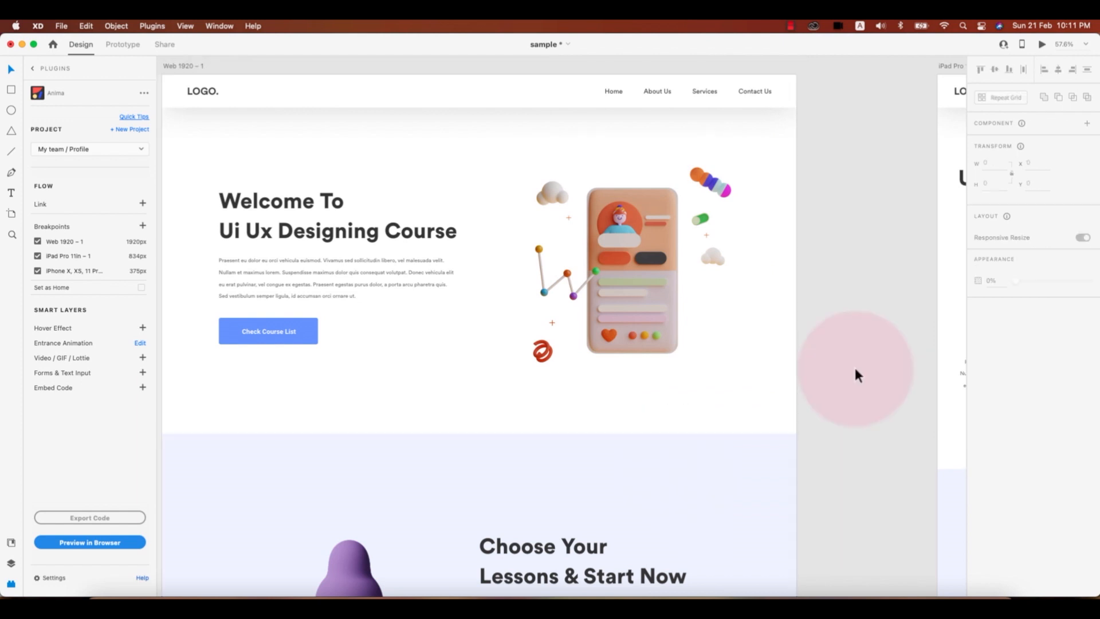
scroll(853, 366, down, 3)
drag(579, 404, 690, 253)
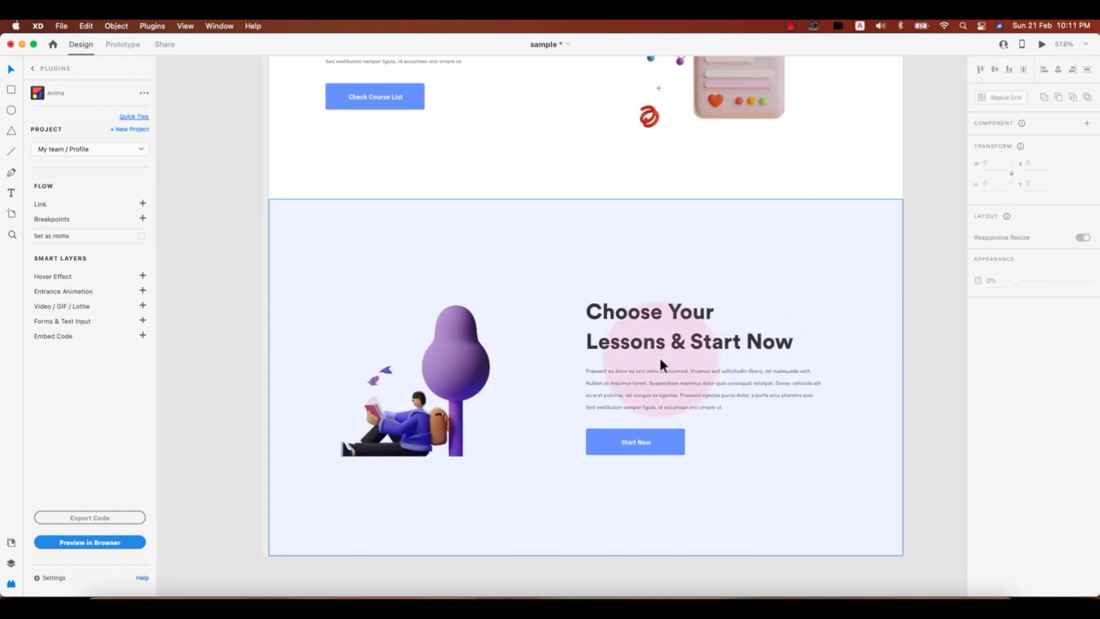
click(630, 320)
click(200, 295)
click(607, 393)
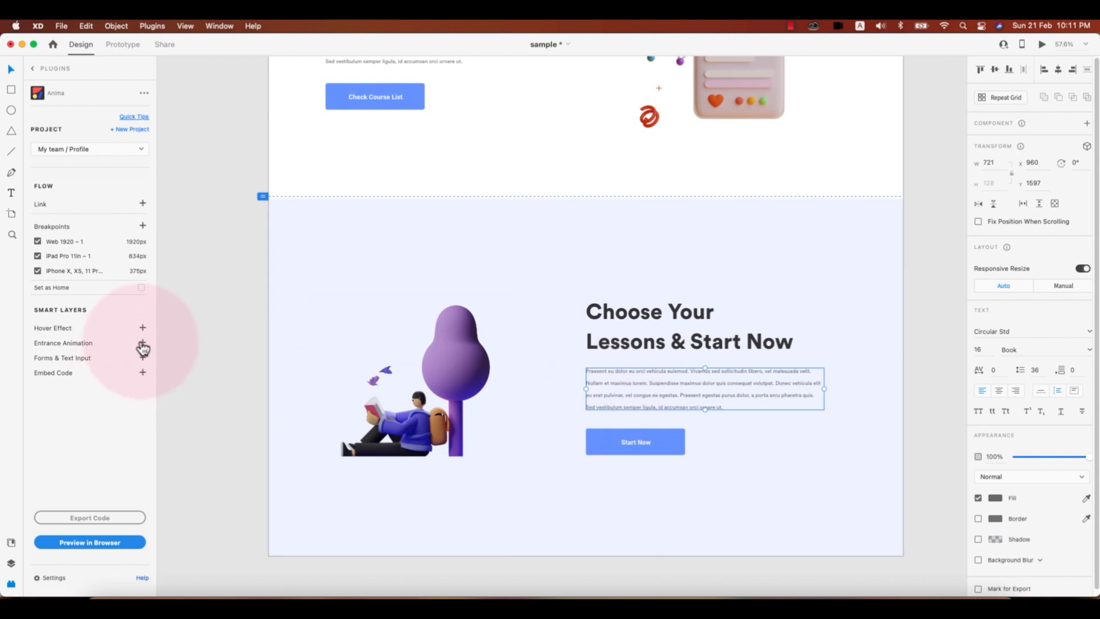
click(143, 343)
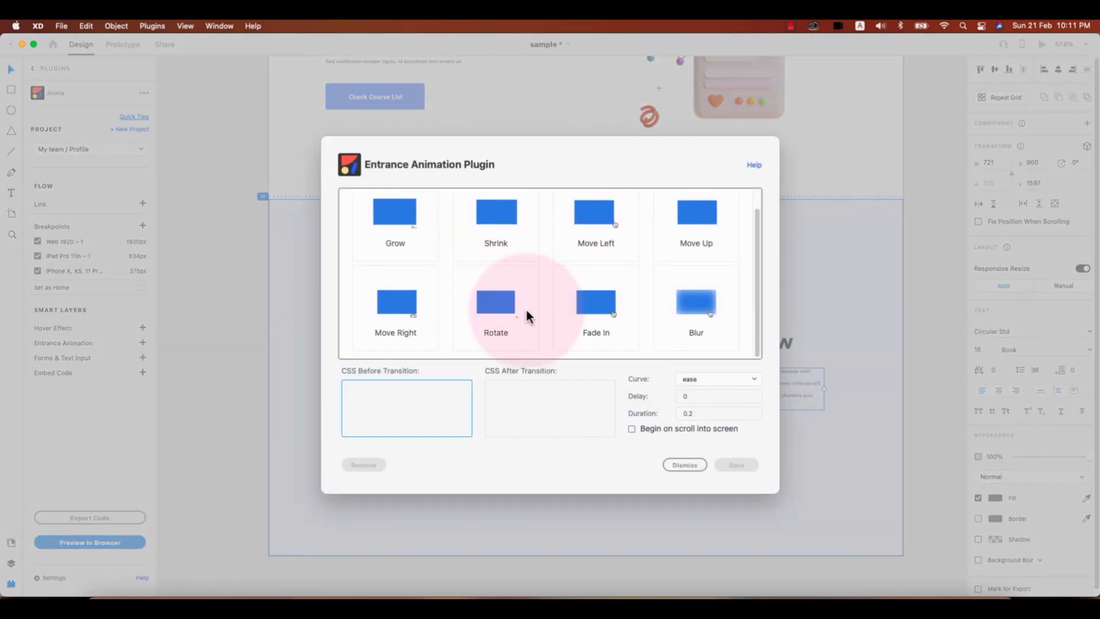
click(594, 300)
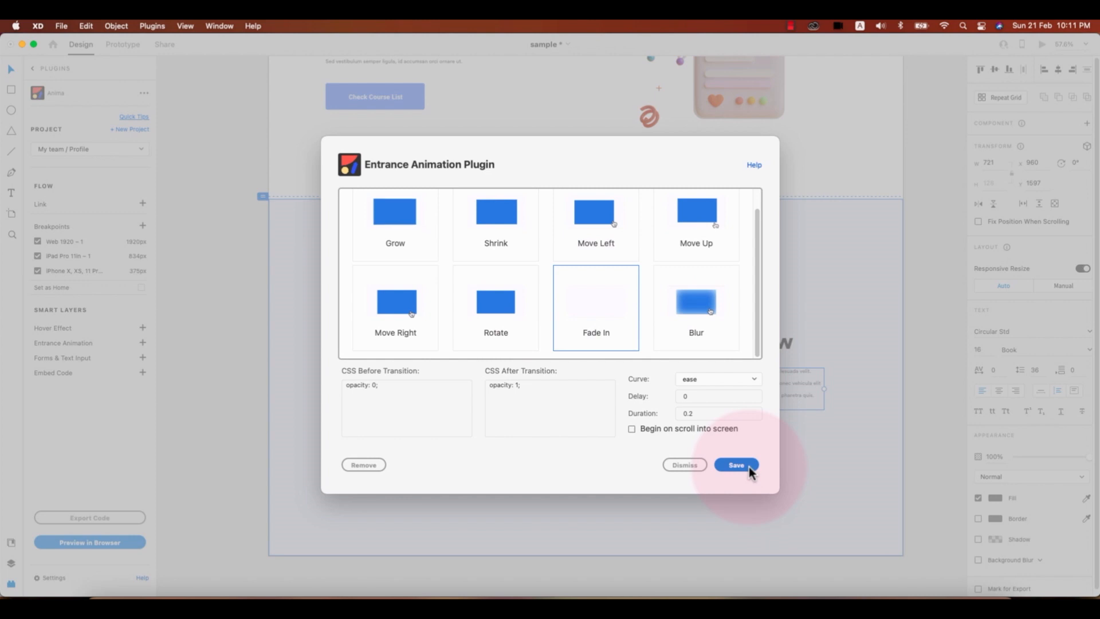
Step: Set the paragraph animation's duration to 0.3, enable beginning on scroll into screen, and save it
click(699, 412)
text(3)
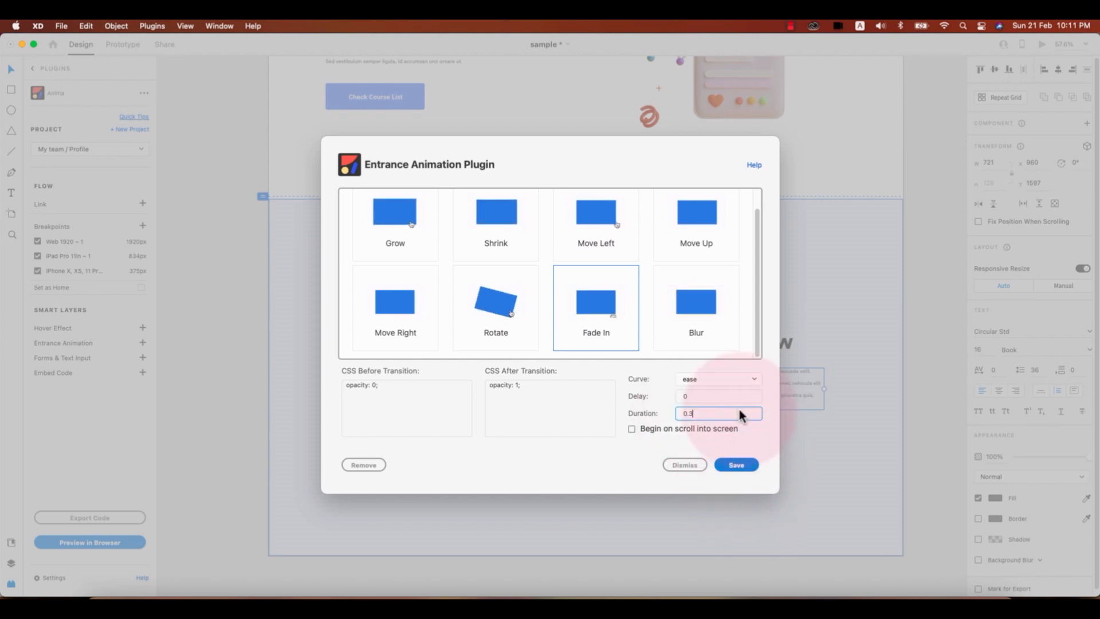
click(632, 428)
click(739, 465)
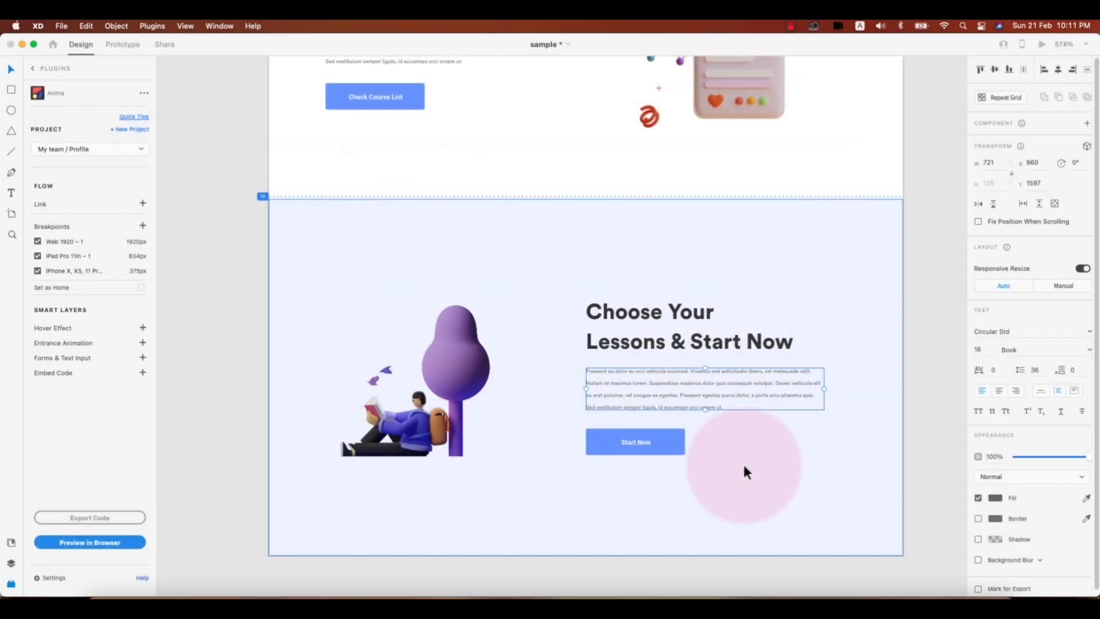
Step: Review the "Start Now" button's hover effect entry and the welcome heading's entrance animation settings, saving the latter as they are
click(679, 448)
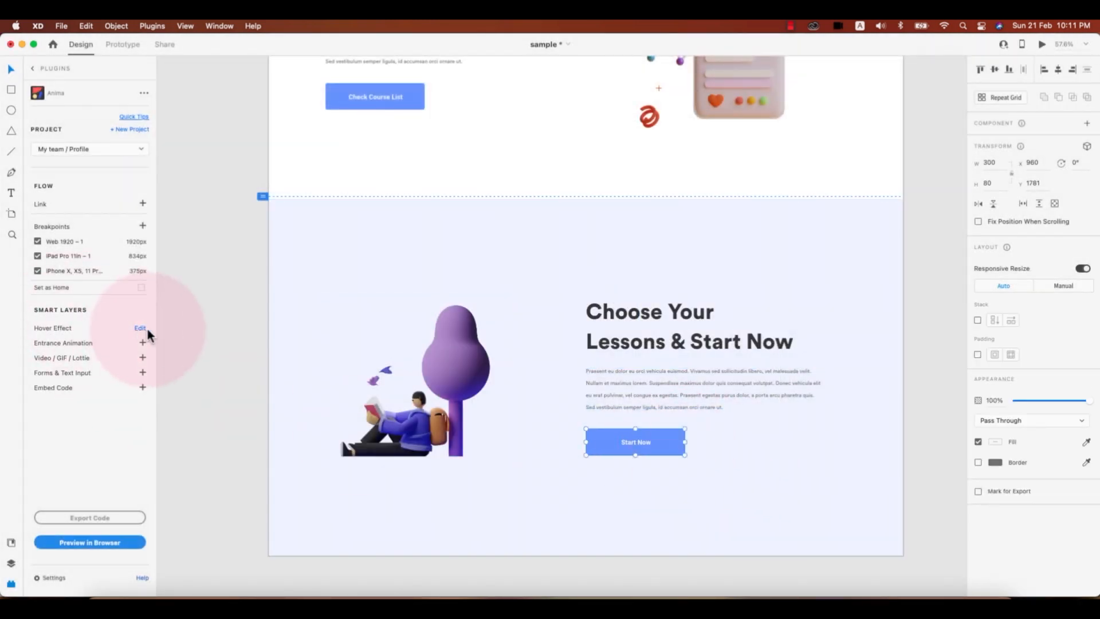
scroll(664, 315, up, 5)
click(434, 276)
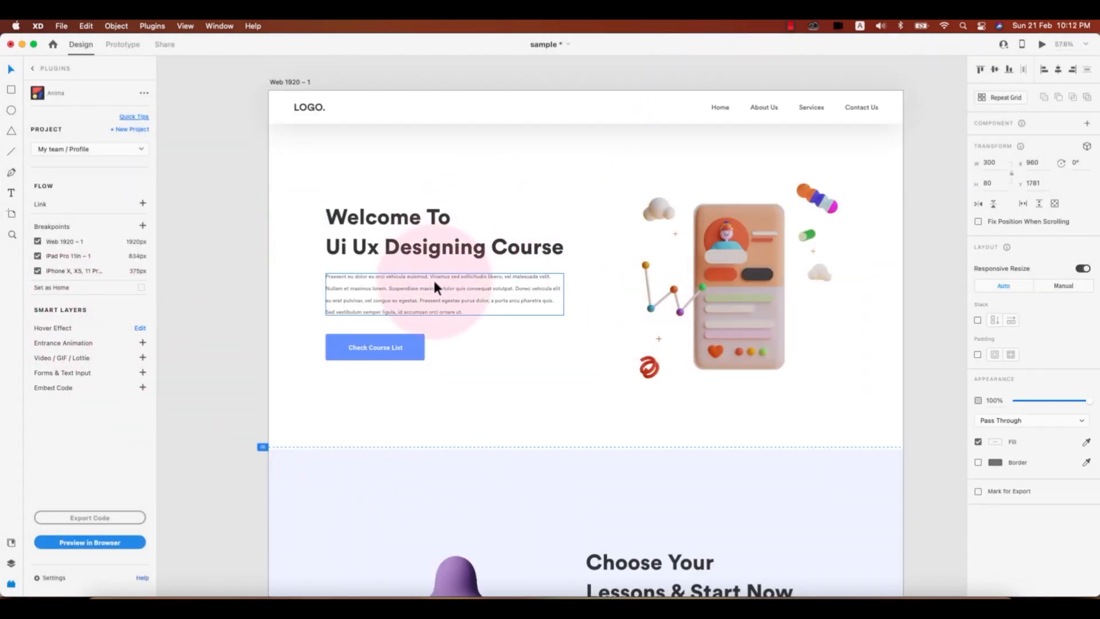
click(438, 254)
click(141, 344)
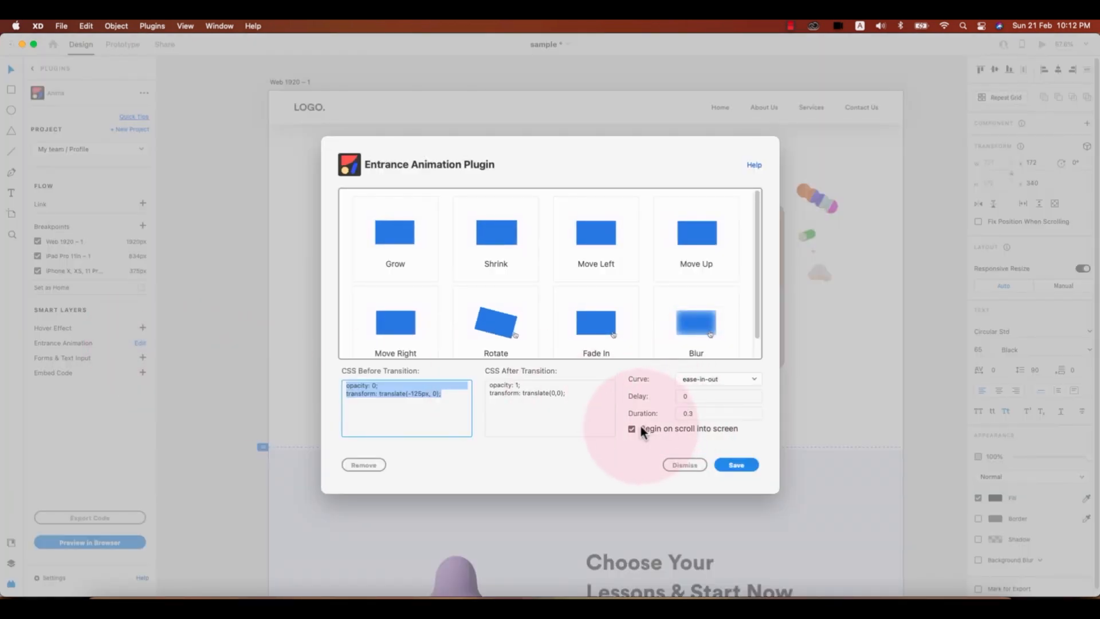
click(737, 464)
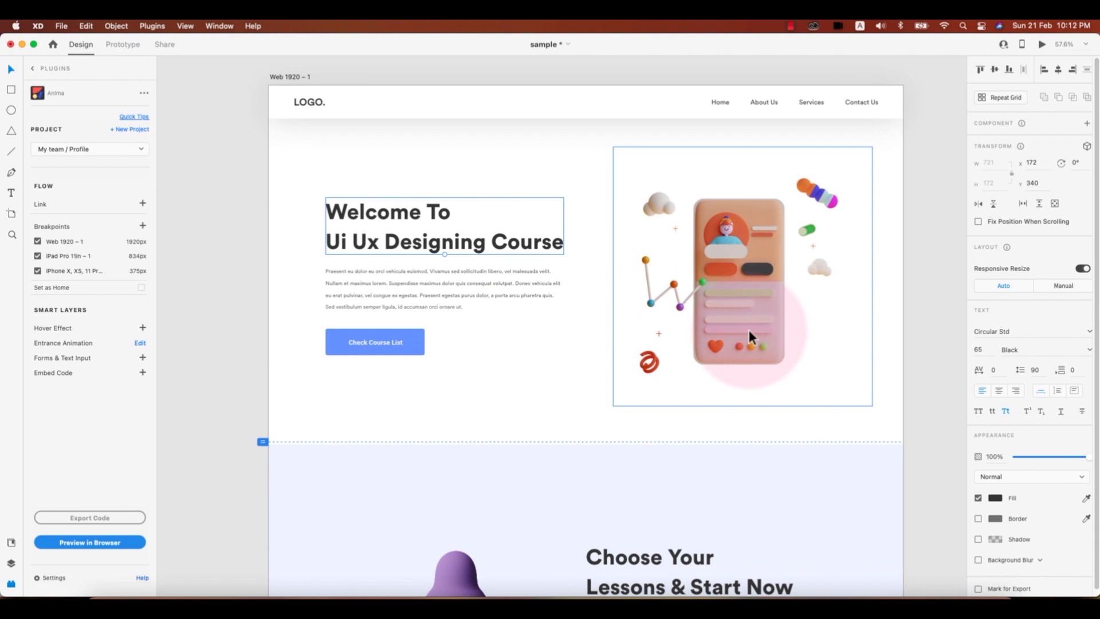
Step: Change the entrance animation of the tree and reader illustration in the second section to Move Right and save it
scroll(452, 443, down, 4)
click(446, 398)
click(163, 369)
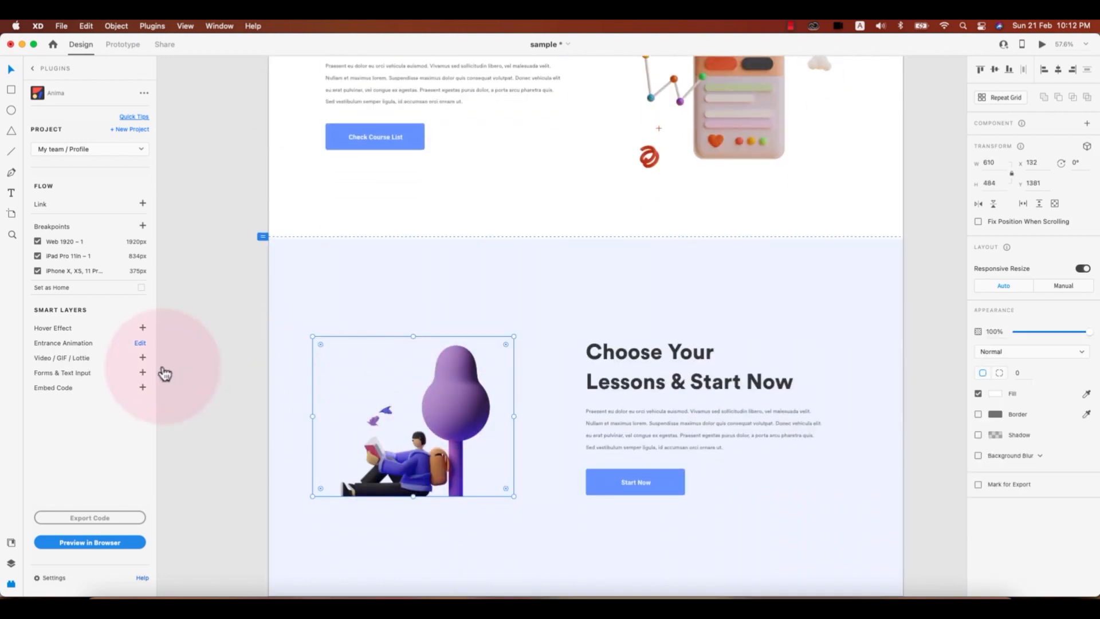
click(140, 344)
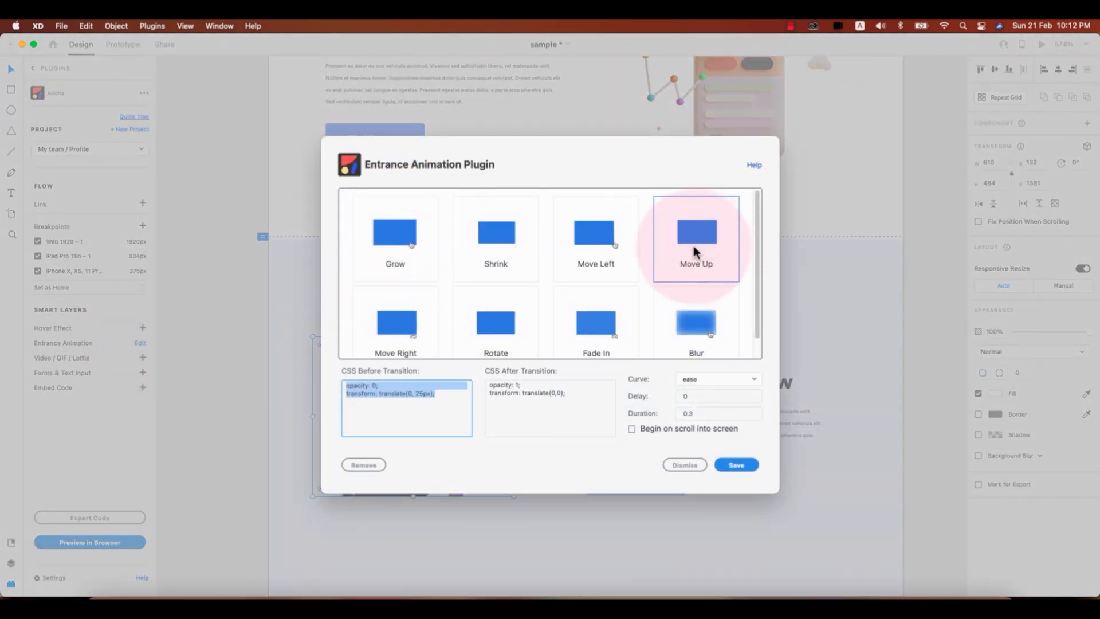
scroll(527, 294, down, 1)
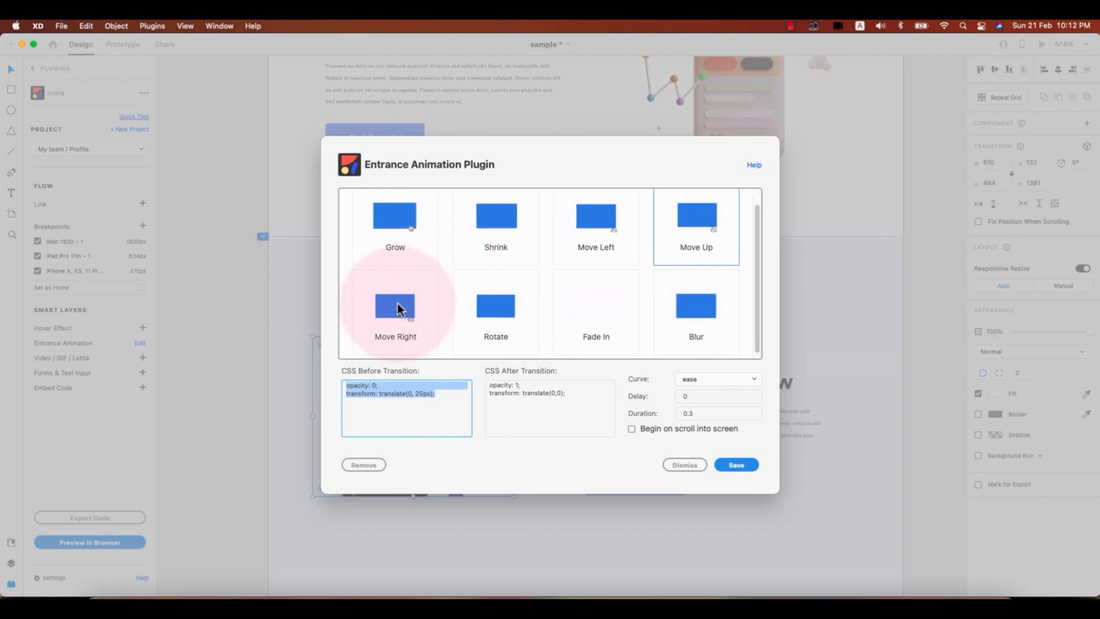
click(400, 304)
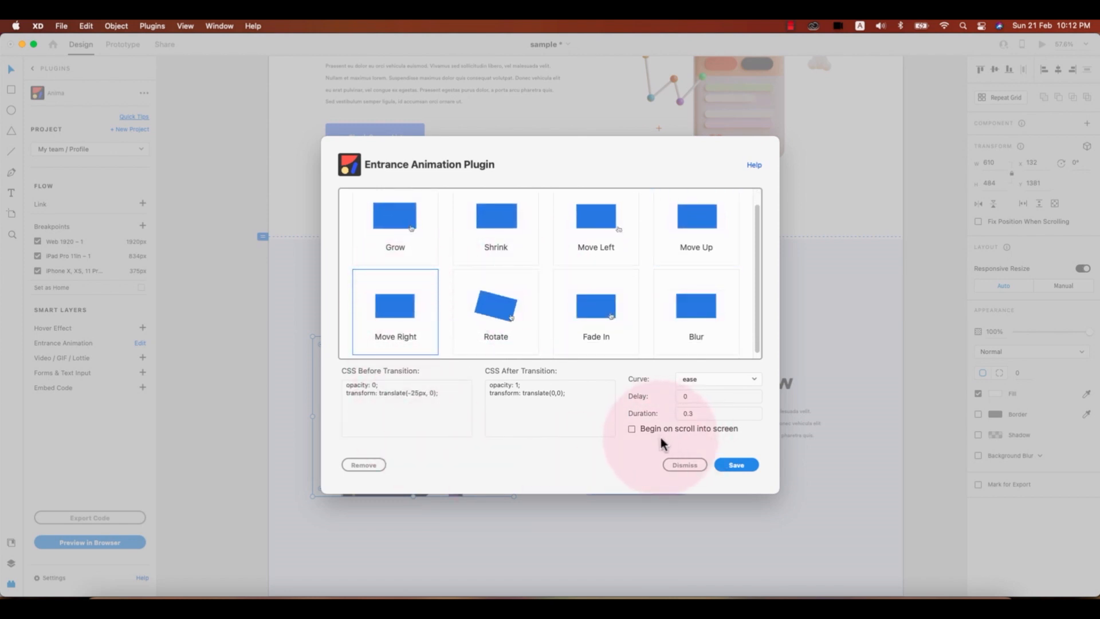
click(737, 465)
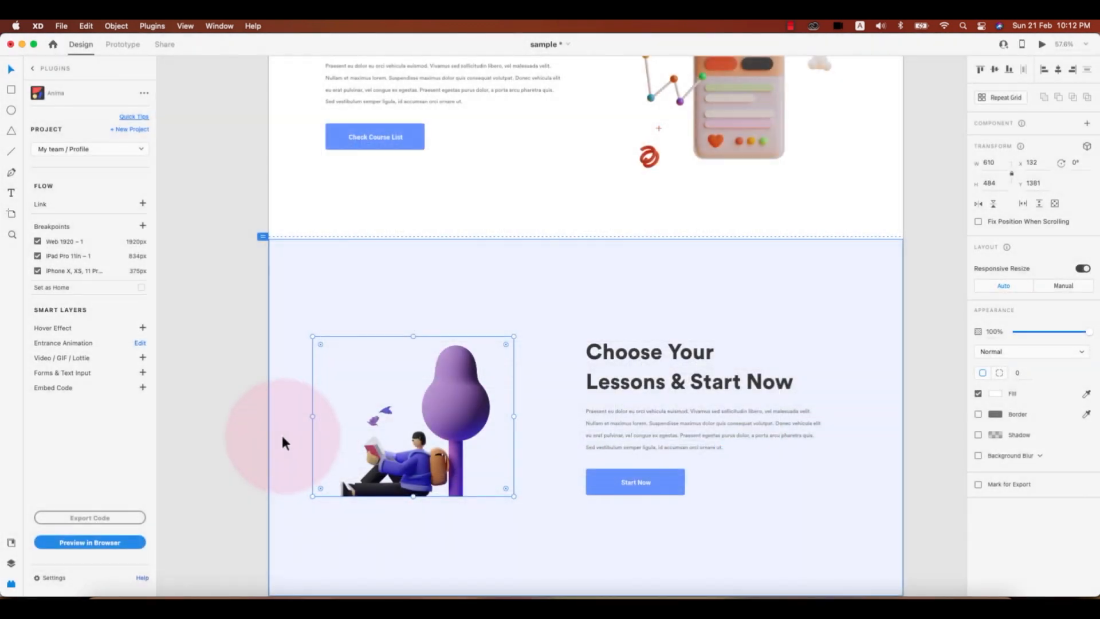
Step: Examine the link type options for the "Home" navigation item on the Web 1920 – 1 artboard without changing the link
key(super+0)
scroll(268, 308, up, 2)
drag(215, 193, 252, 235)
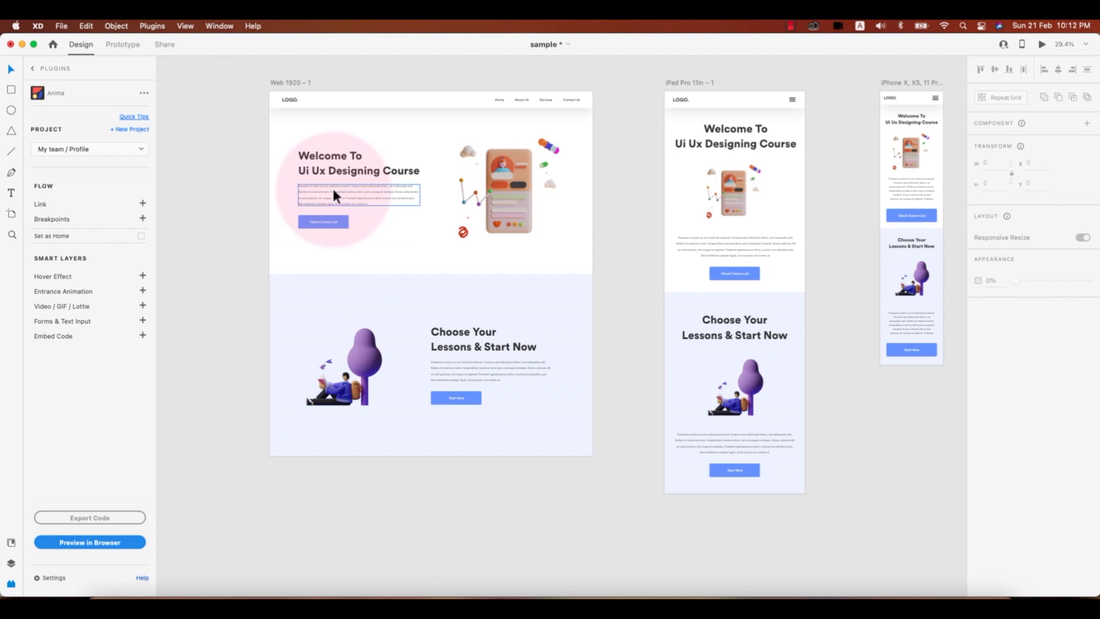
double_click(500, 100)
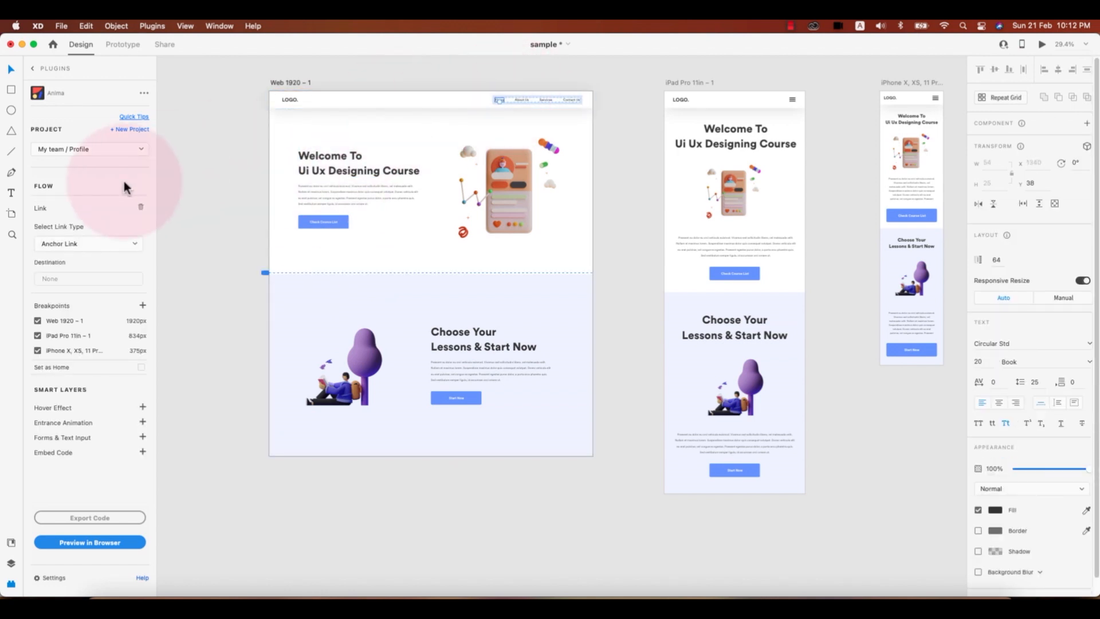
click(108, 243)
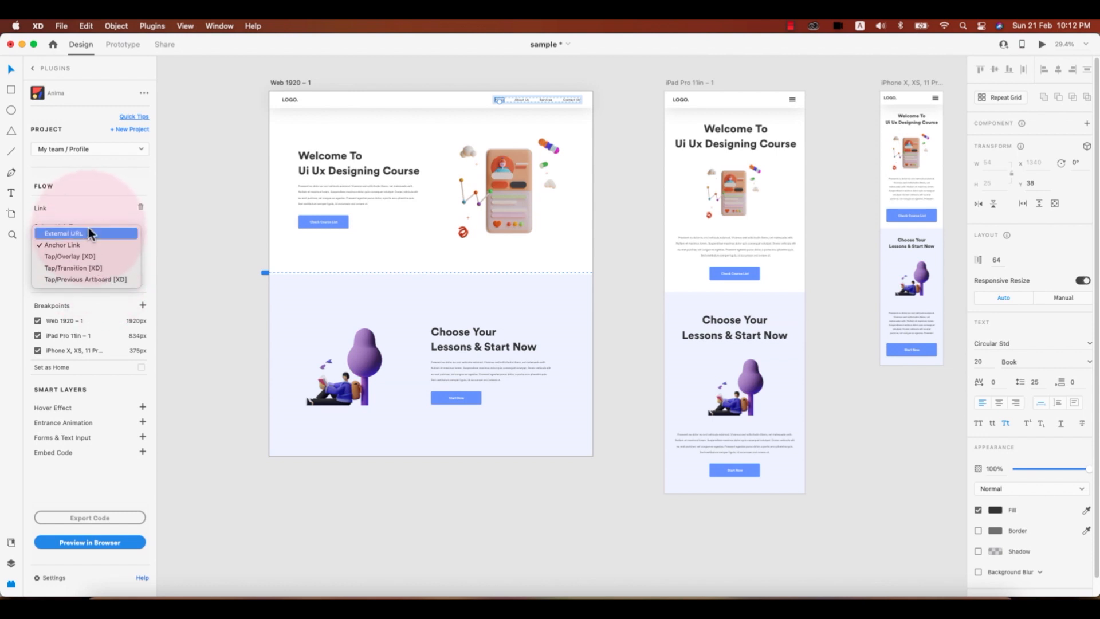
click(209, 123)
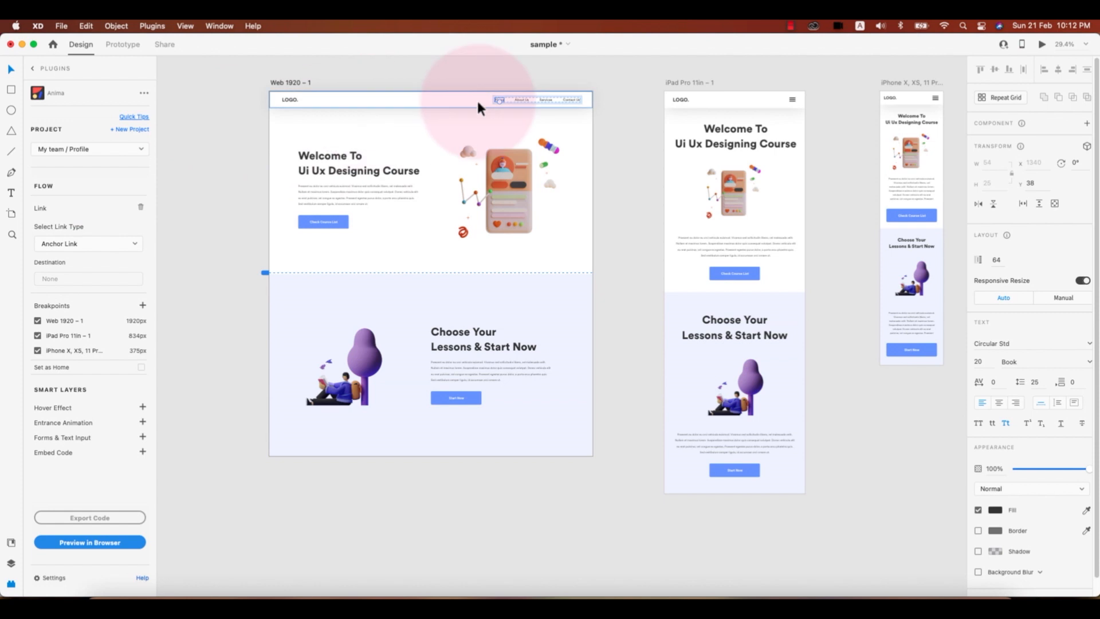
click(609, 118)
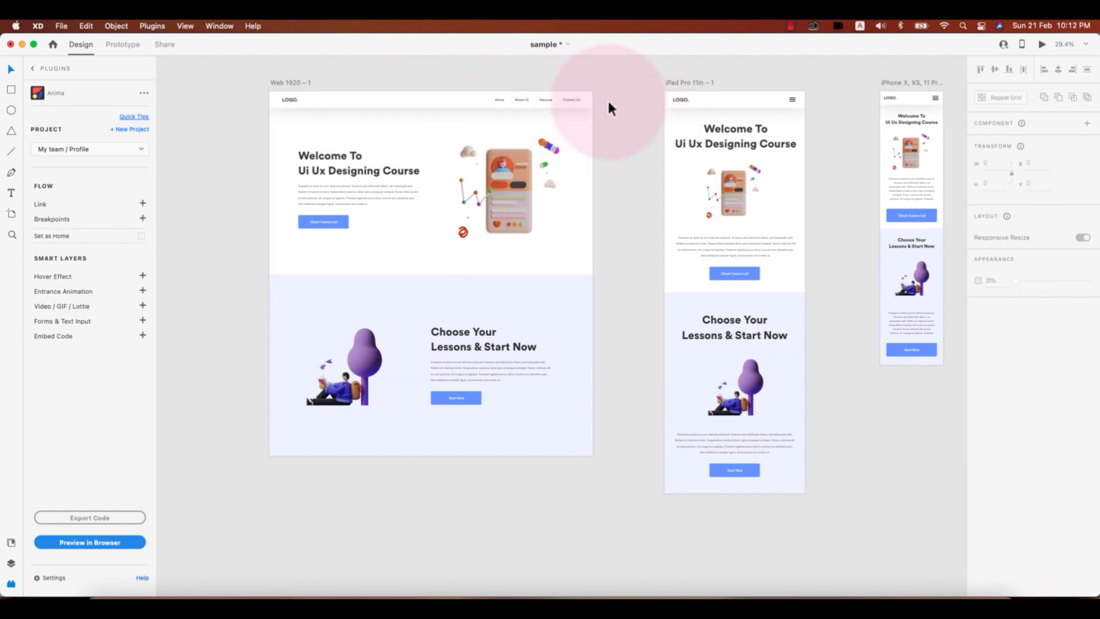
scroll(299, 153, up, 5)
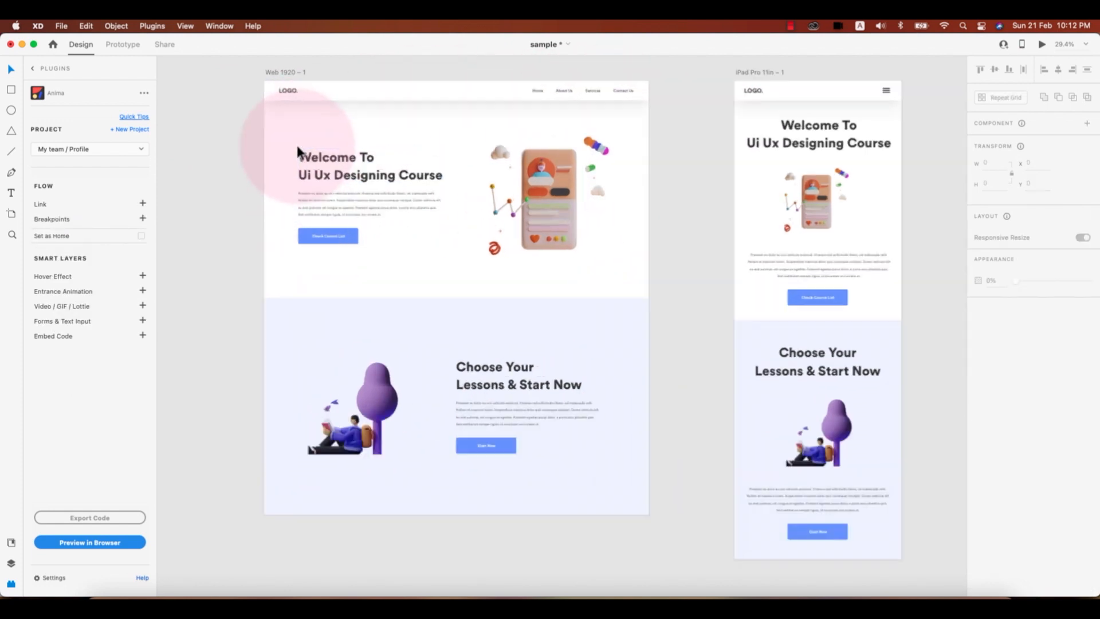
drag(407, 246, 491, 304)
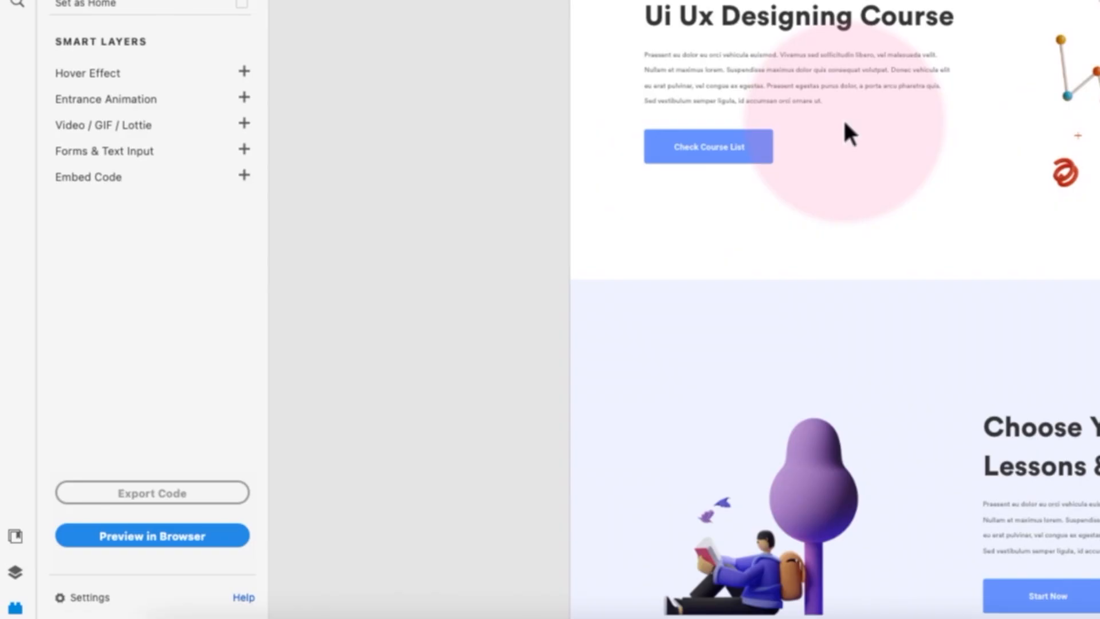
Step: Generate a prototype draft from all three artboards and open it in the browser, closing the older preview page
click(103, 541)
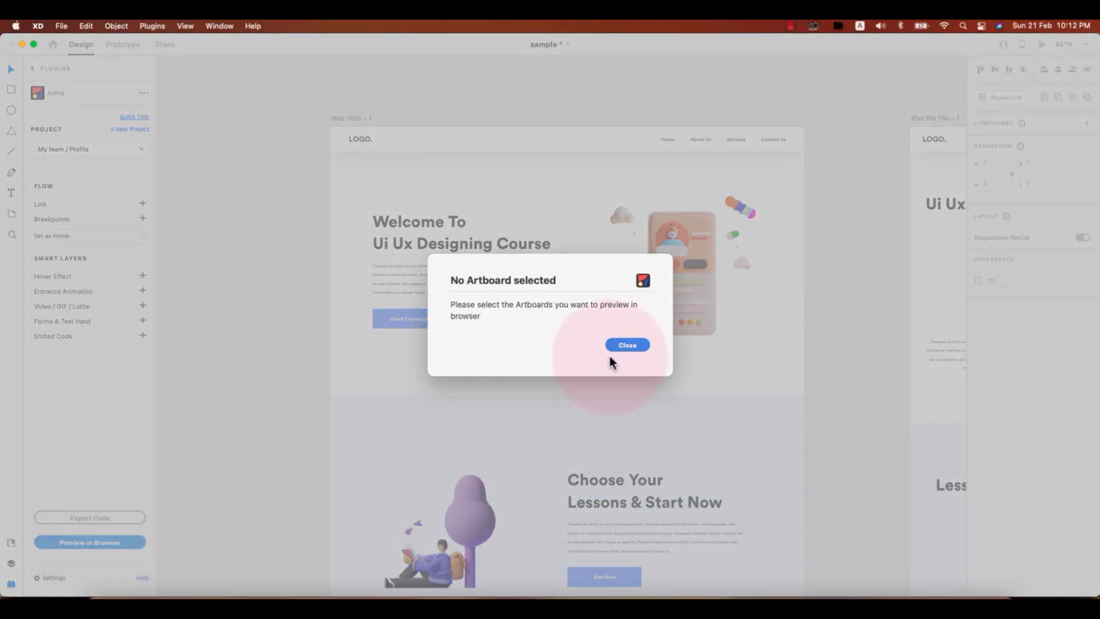
click(628, 345)
scroll(211, 327, down, 5)
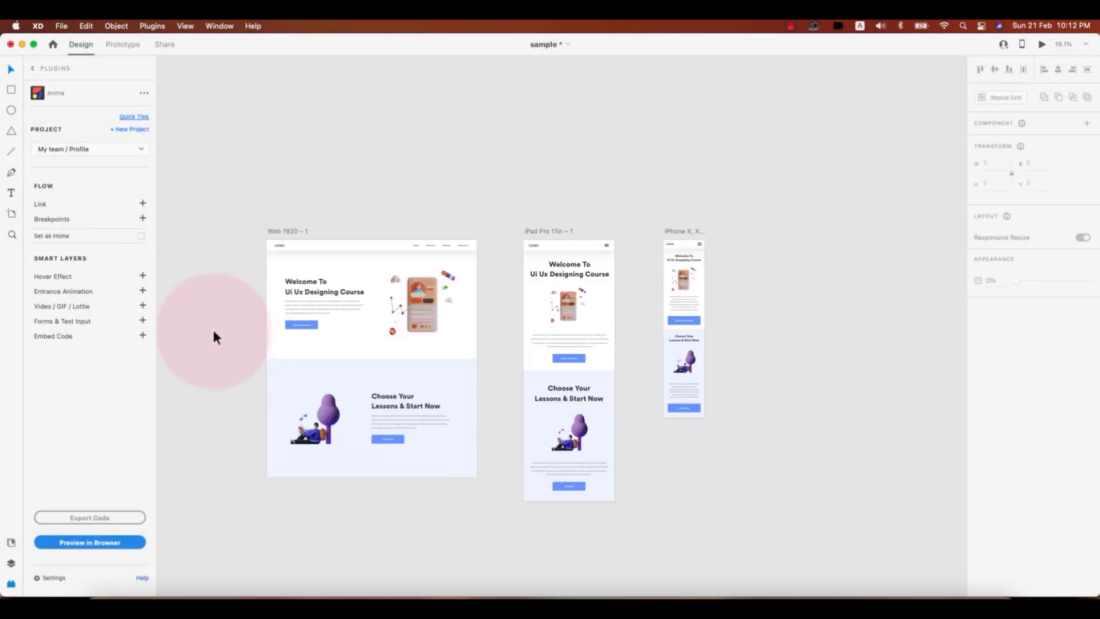
drag(620, 469, 763, 551)
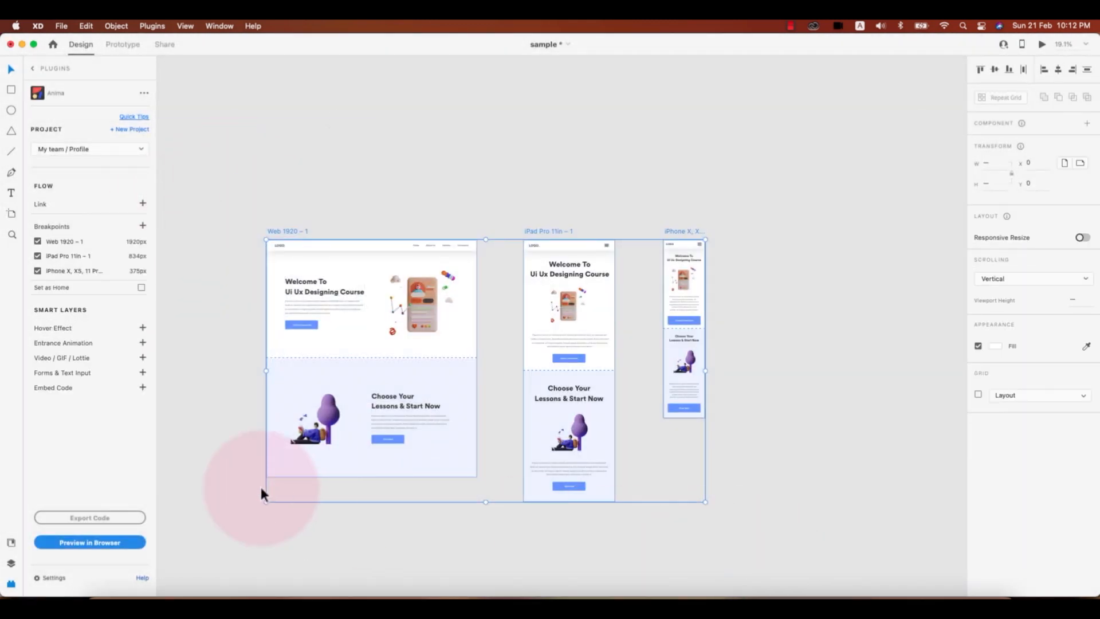
click(83, 540)
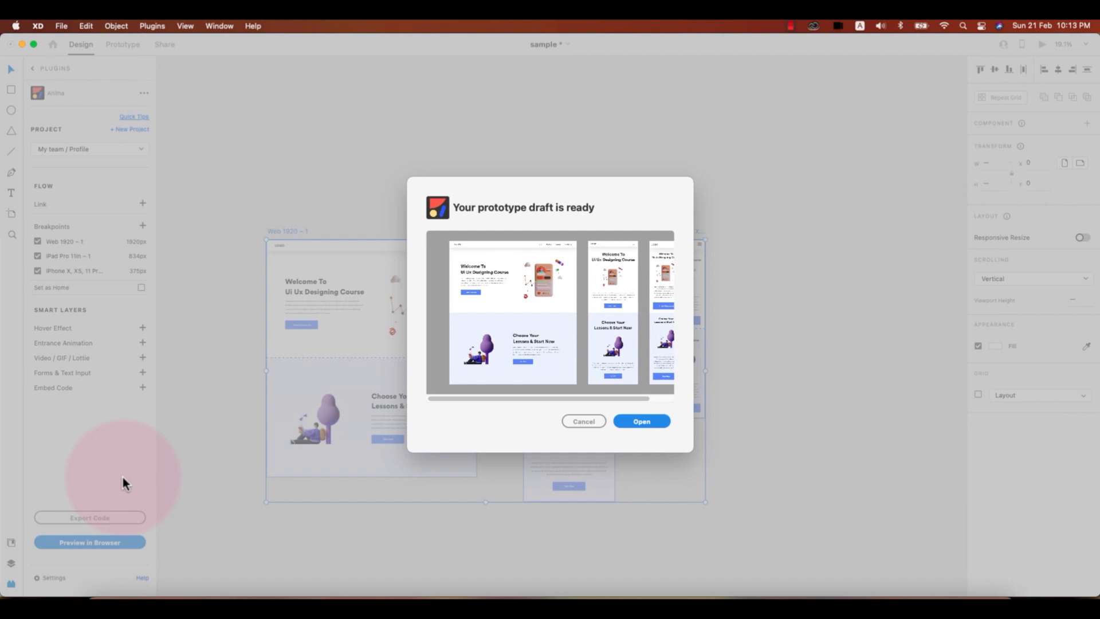
click(642, 423)
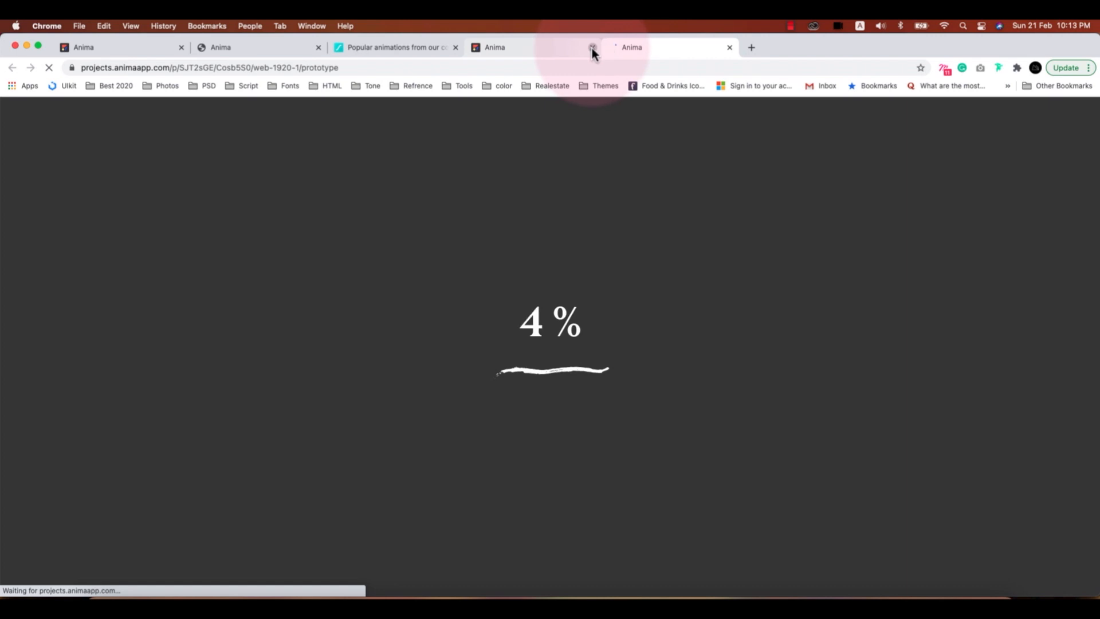
click(592, 48)
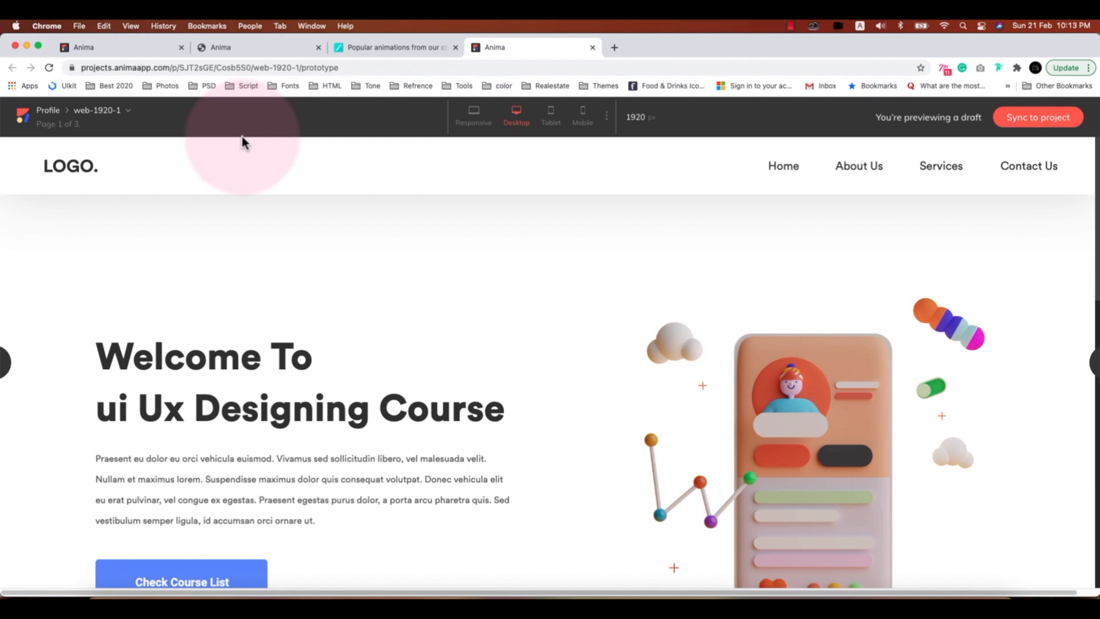
Step: Examine both sections of the desktop prototype, from the welcome banner to the "Start Now" area
scroll(466, 300, down, 10)
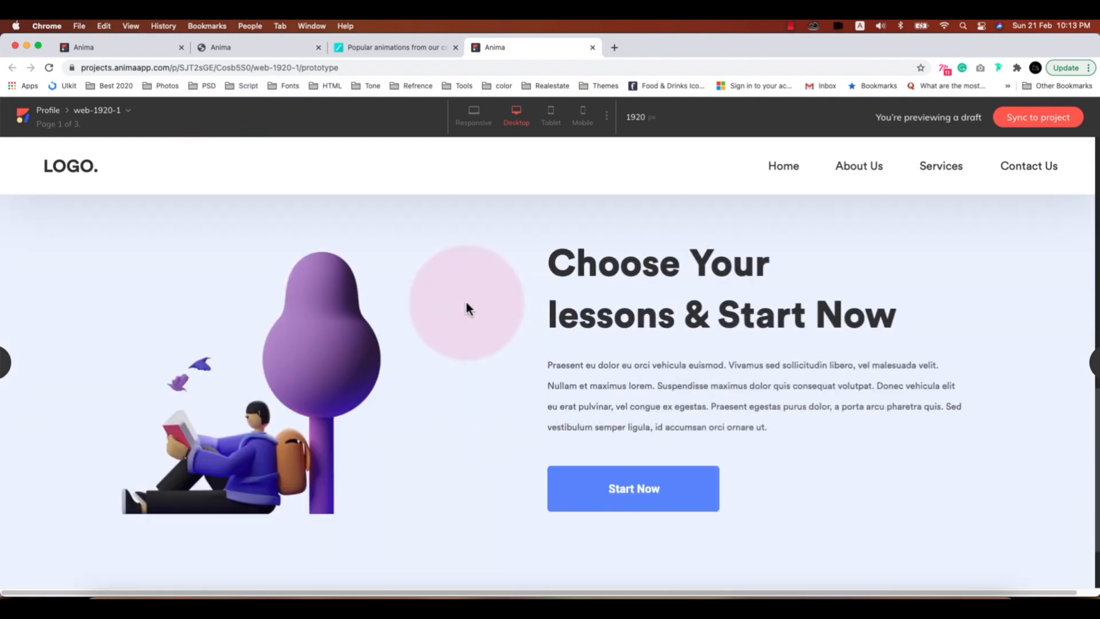
scroll(466, 304, down, 2)
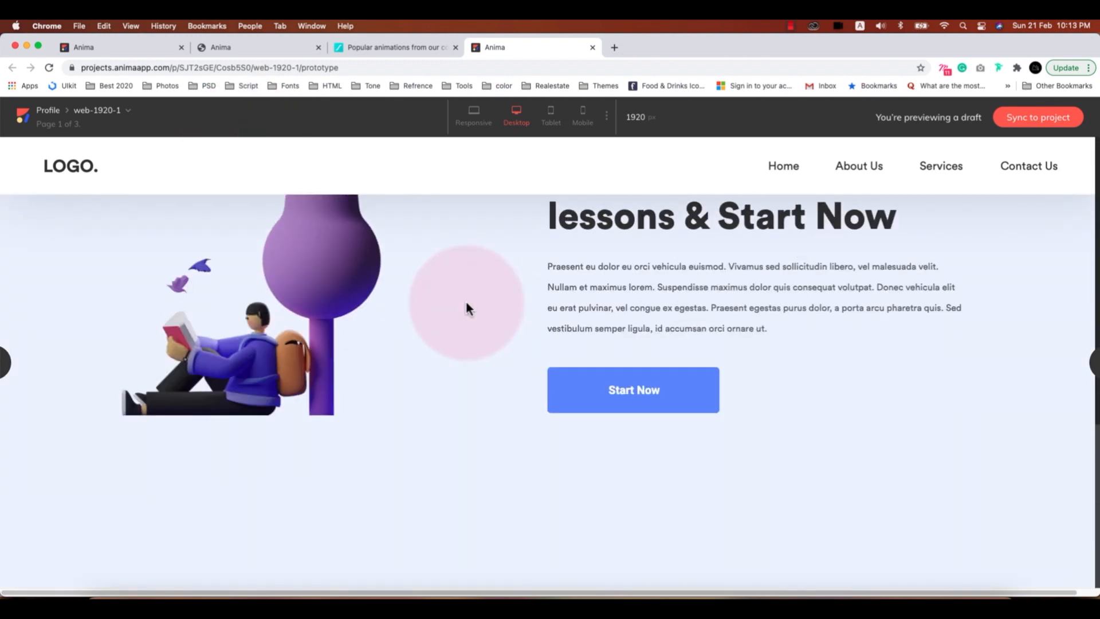
scroll(465, 303, up, 10)
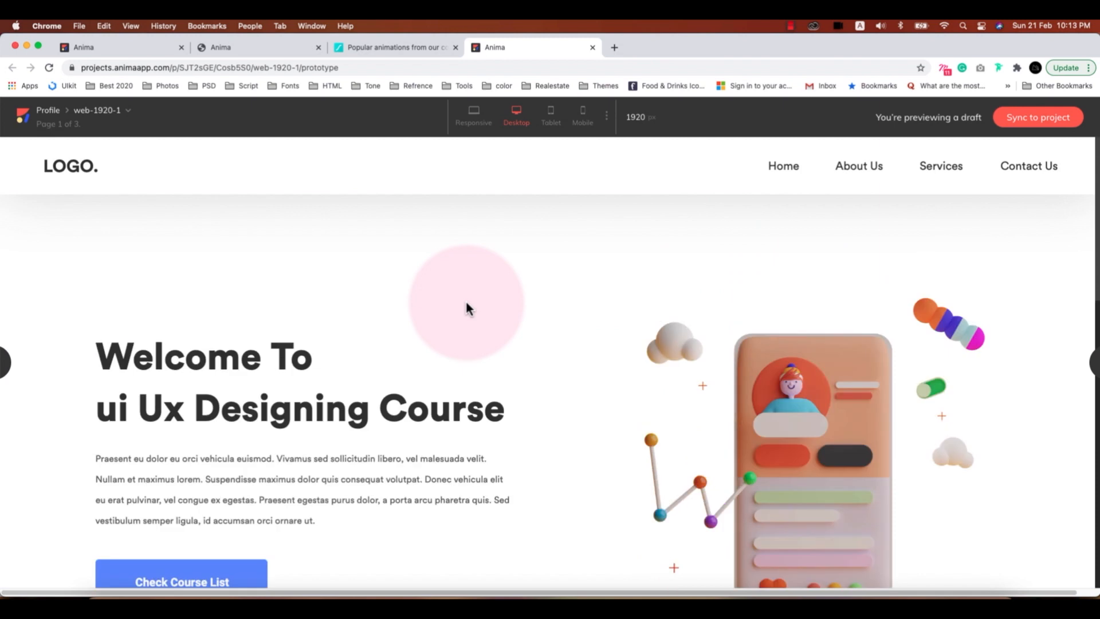
scroll(256, 303, down, 10)
scroll(257, 303, up, 10)
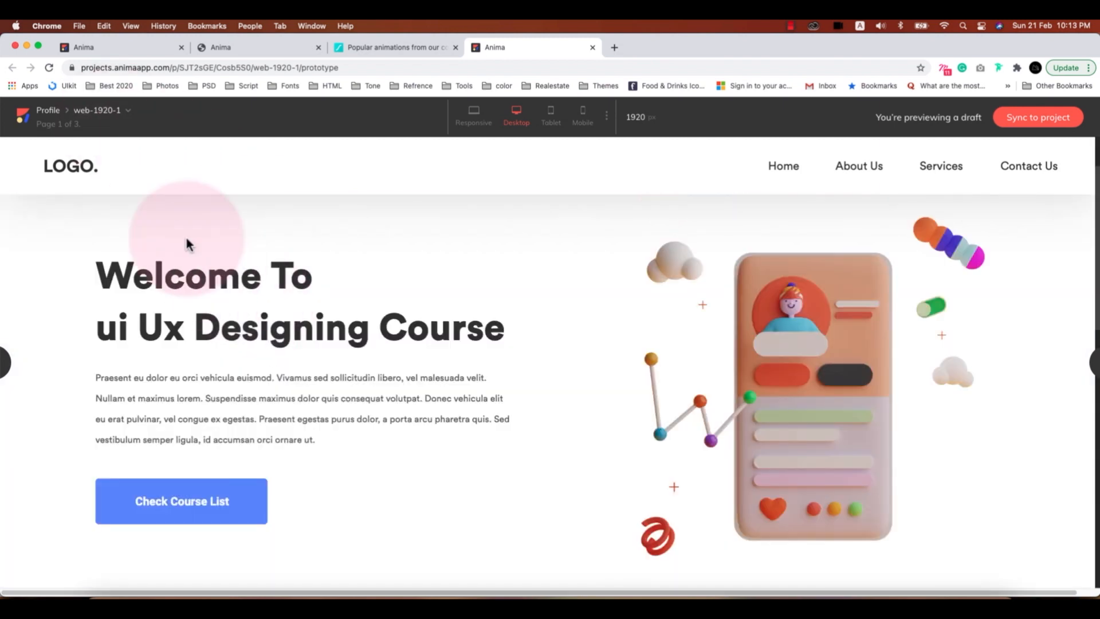
Step: Reload the desktop prototype and examine its entrance animations on scrolling and the "Start Now" button's hover effect
click(50, 68)
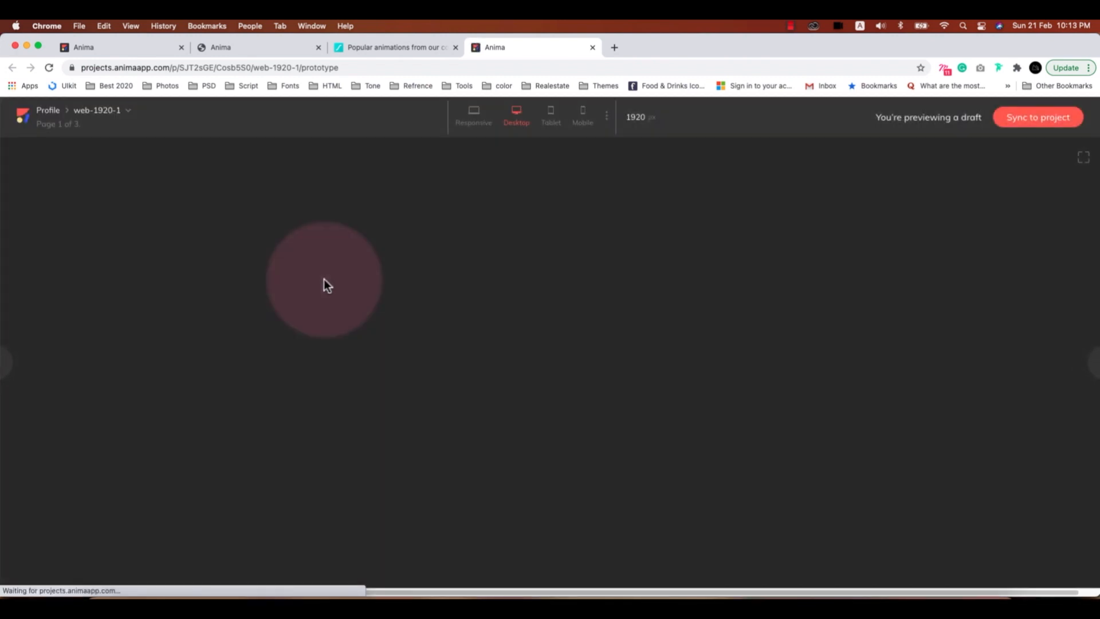
scroll(317, 392, down, 3)
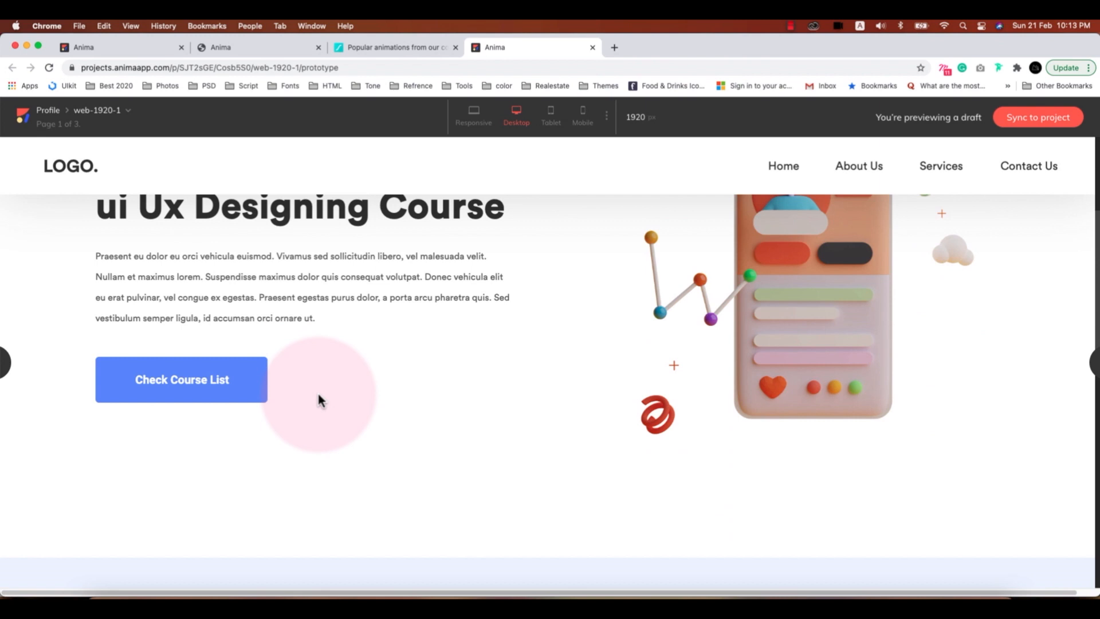
scroll(318, 394, down, 5)
scroll(318, 394, up, 7)
scroll(319, 396, down, 2)
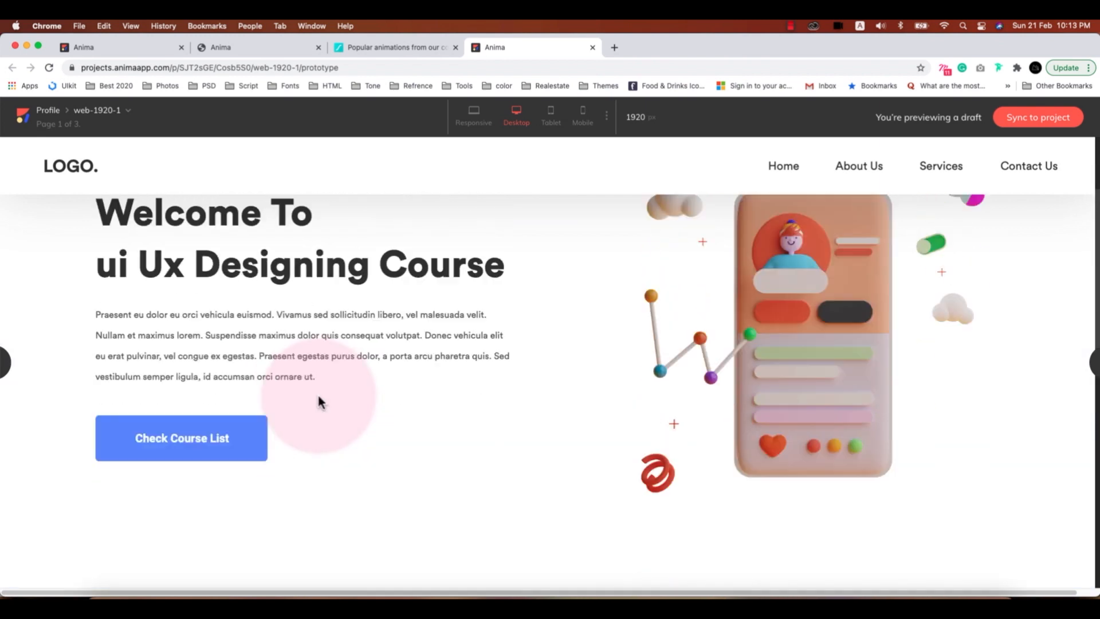
scroll(437, 424, down, 5)
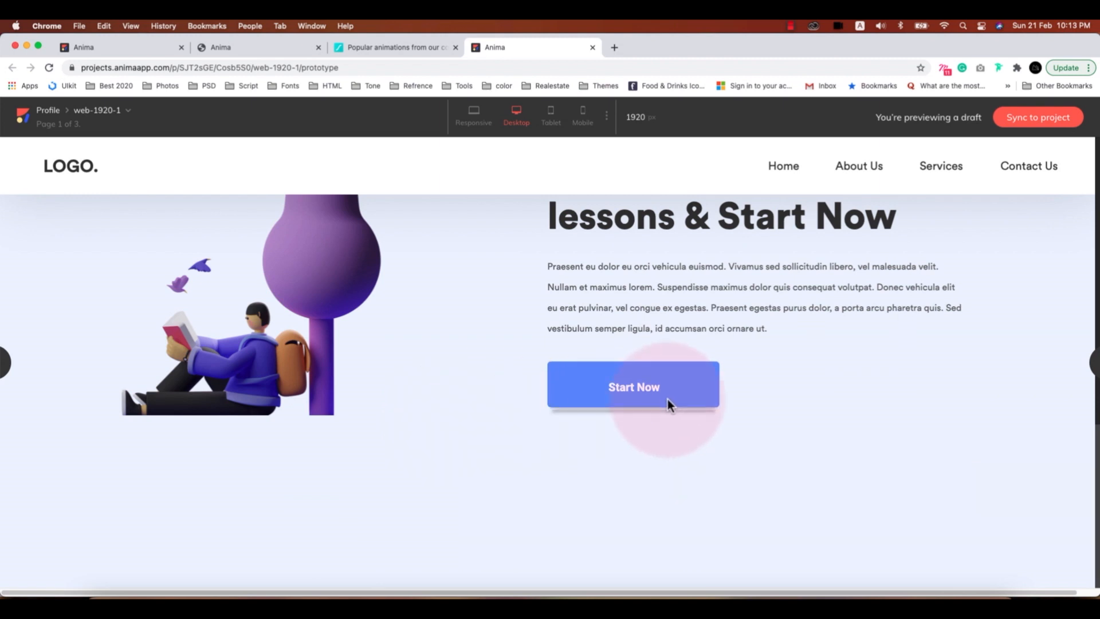
scroll(816, 412, up, 3)
scroll(773, 389, down, 3)
scroll(564, 345, up, 5)
scroll(564, 347, down, 5)
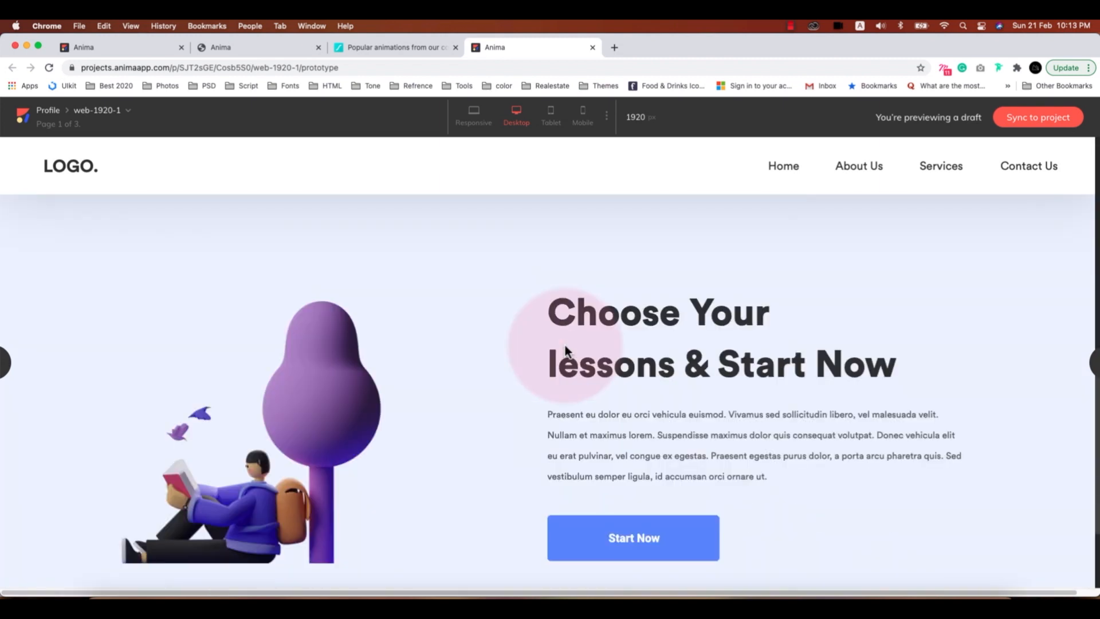
scroll(456, 225, up, 4)
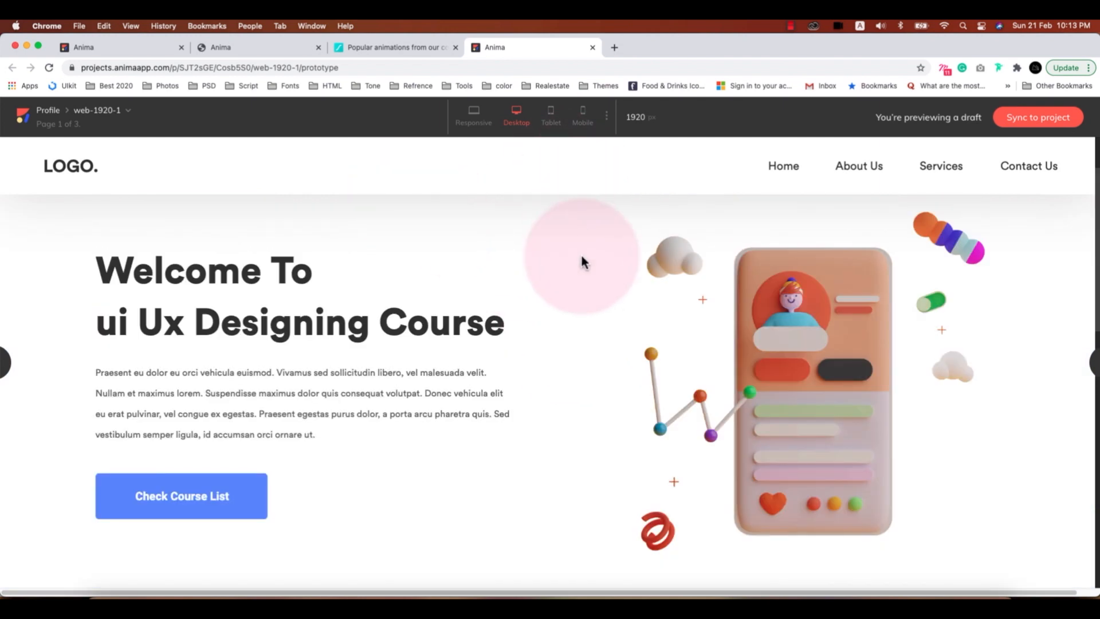
scroll(582, 260, down, 5)
scroll(582, 260, up, 4)
scroll(582, 260, down, 6)
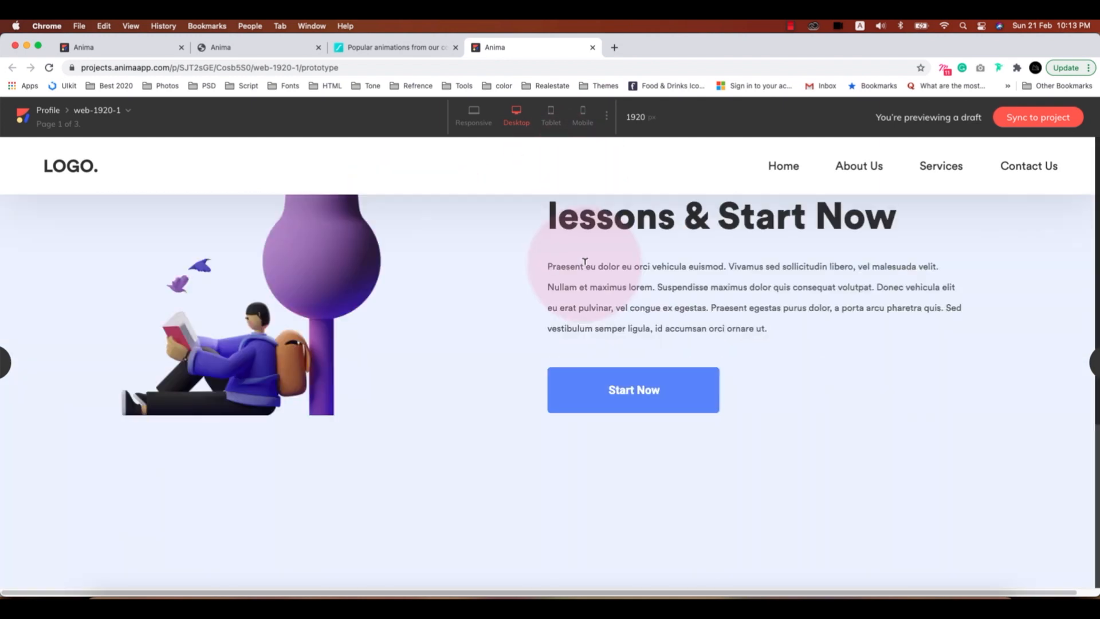
scroll(584, 260, up, 5)
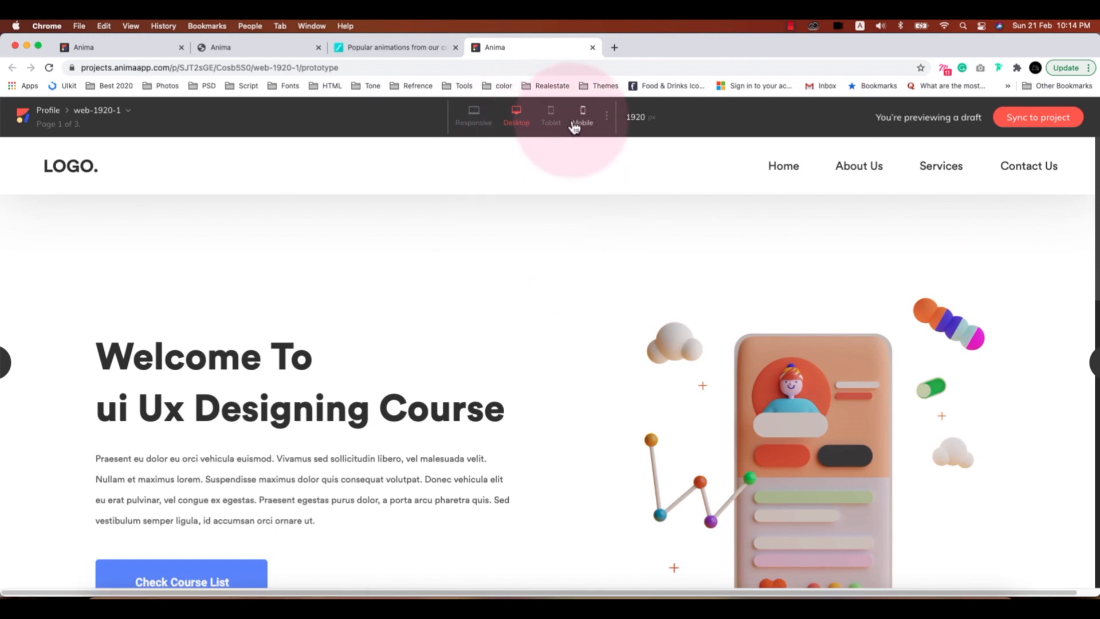
Step: Switch the prototype to the Tablet breakpoint and check its full layout and the hover effect of the "Check Course List" button
click(552, 118)
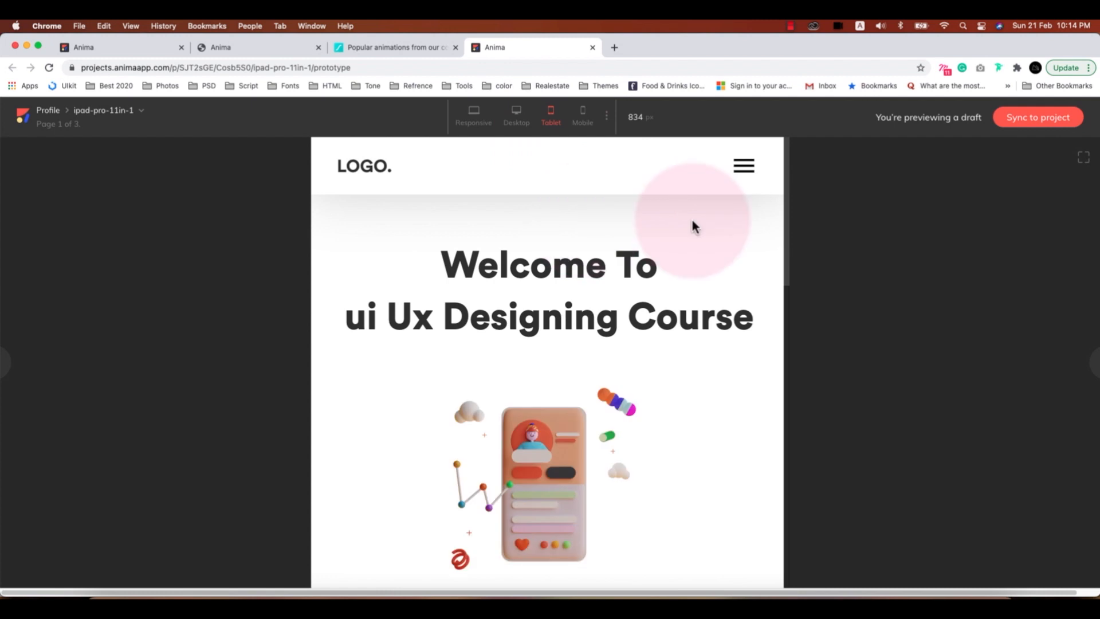
scroll(722, 274, down, 7)
scroll(722, 274, down, 4)
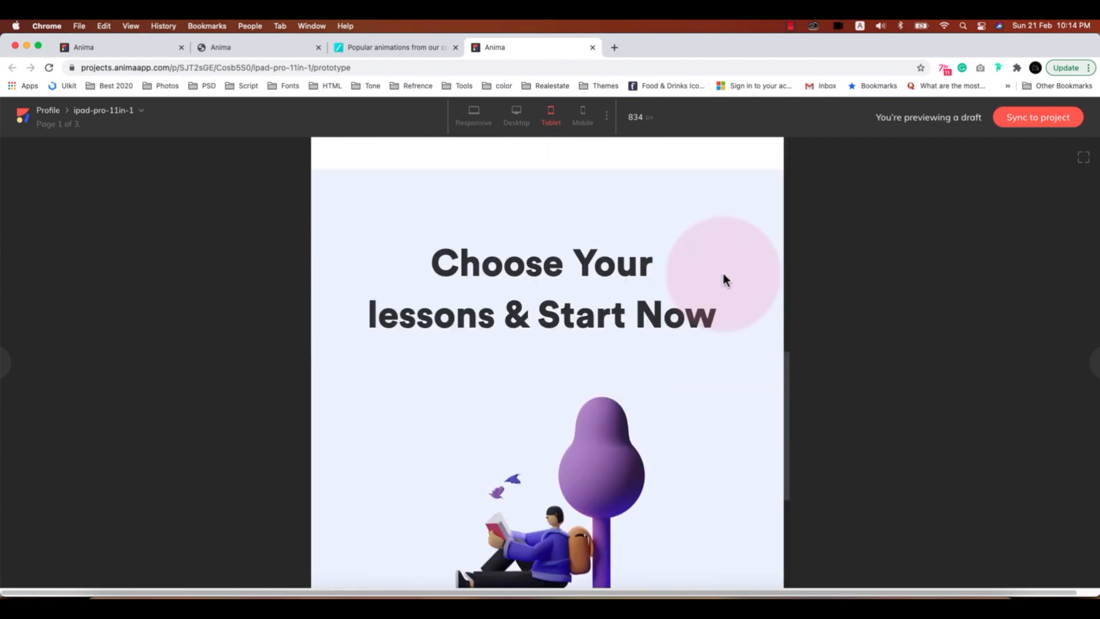
scroll(723, 274, down, 4)
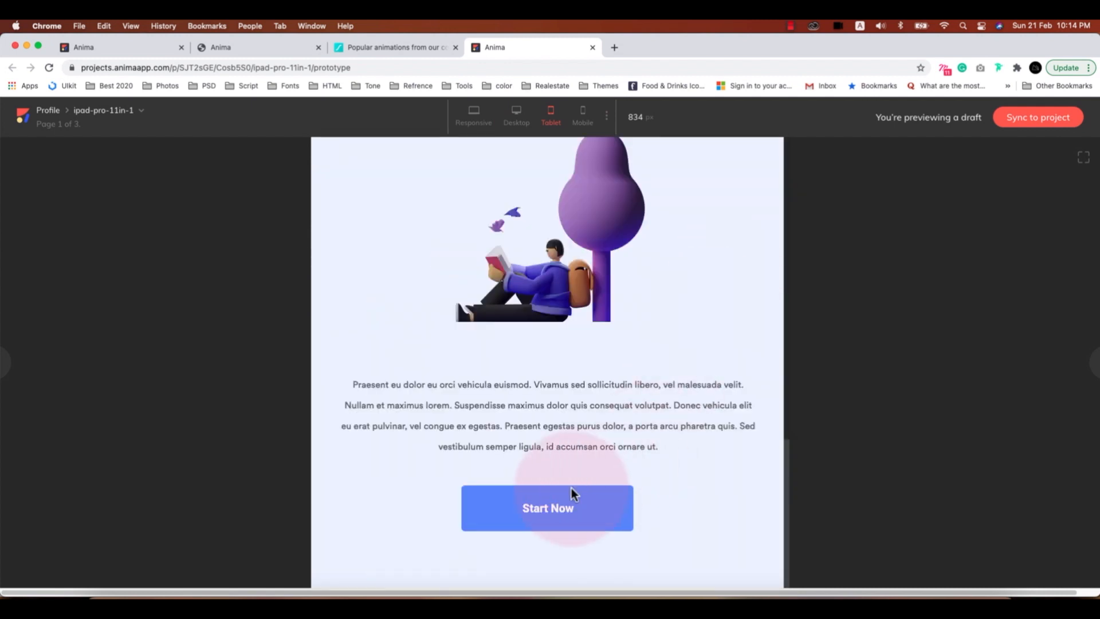
scroll(641, 456, up, 15)
scroll(670, 427, down, 4)
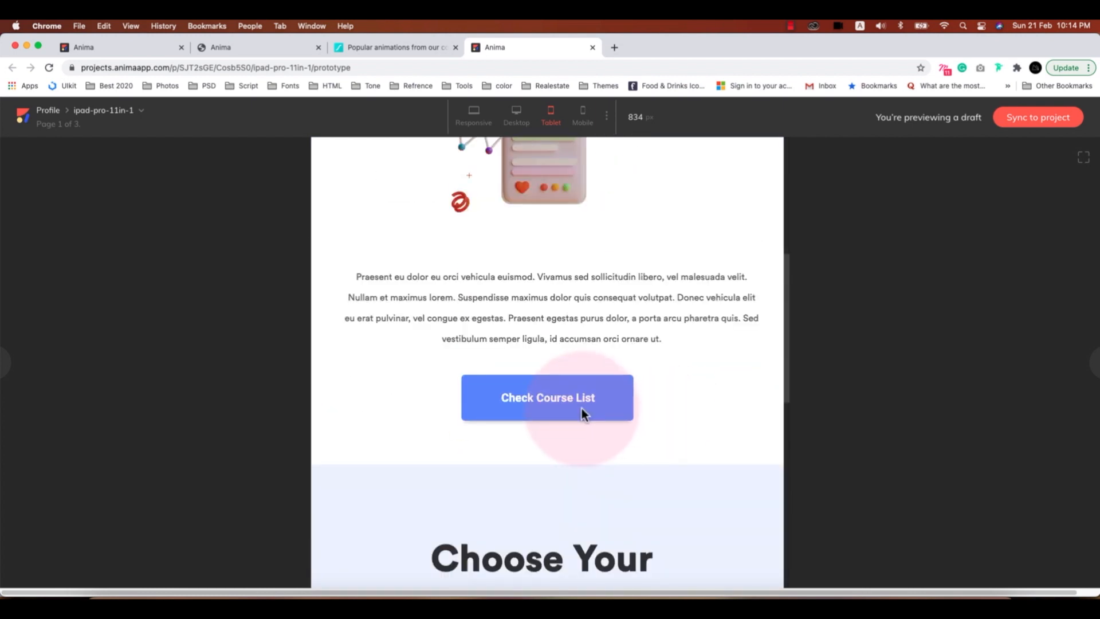
scroll(678, 387, up, 15)
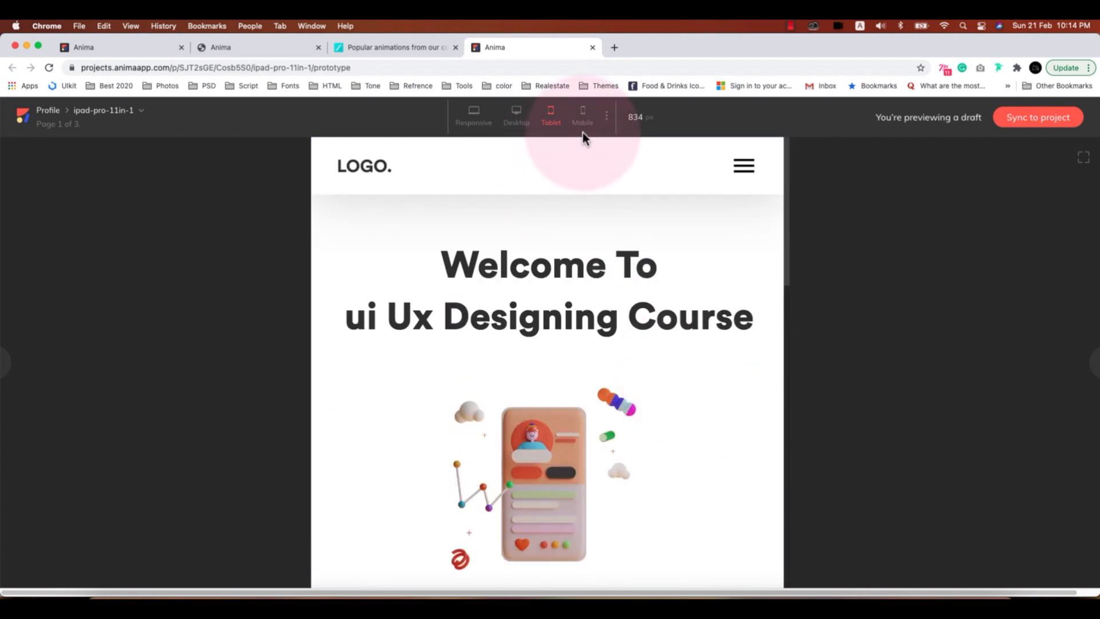
Step: Switch the prototype to the Mobile breakpoint and check its layout and entrance animations from start to end
click(582, 116)
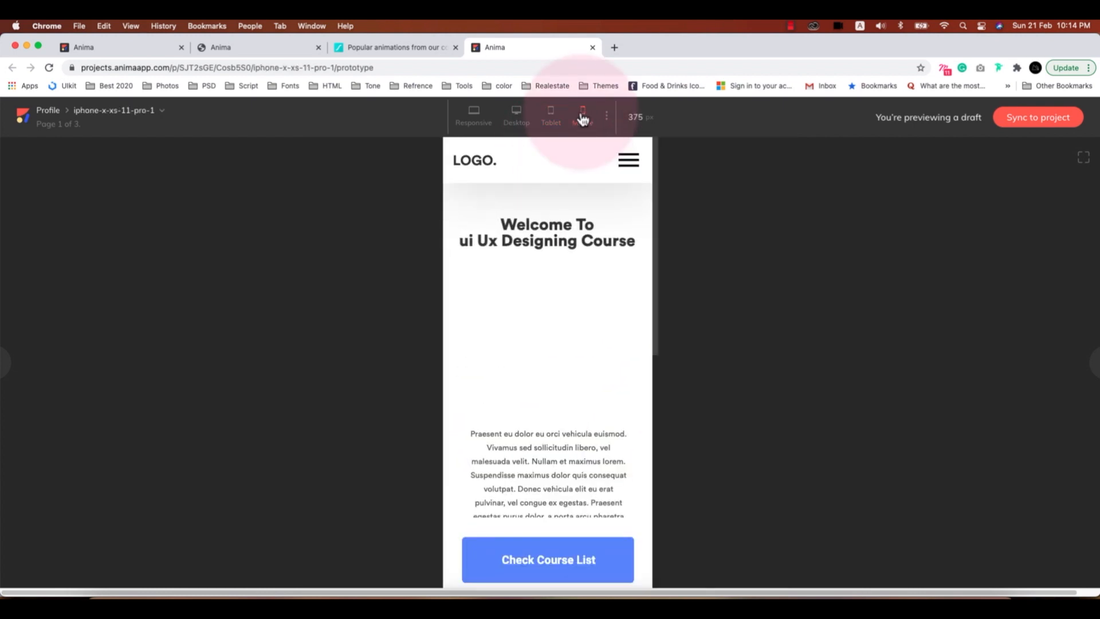
scroll(623, 238, down, 3)
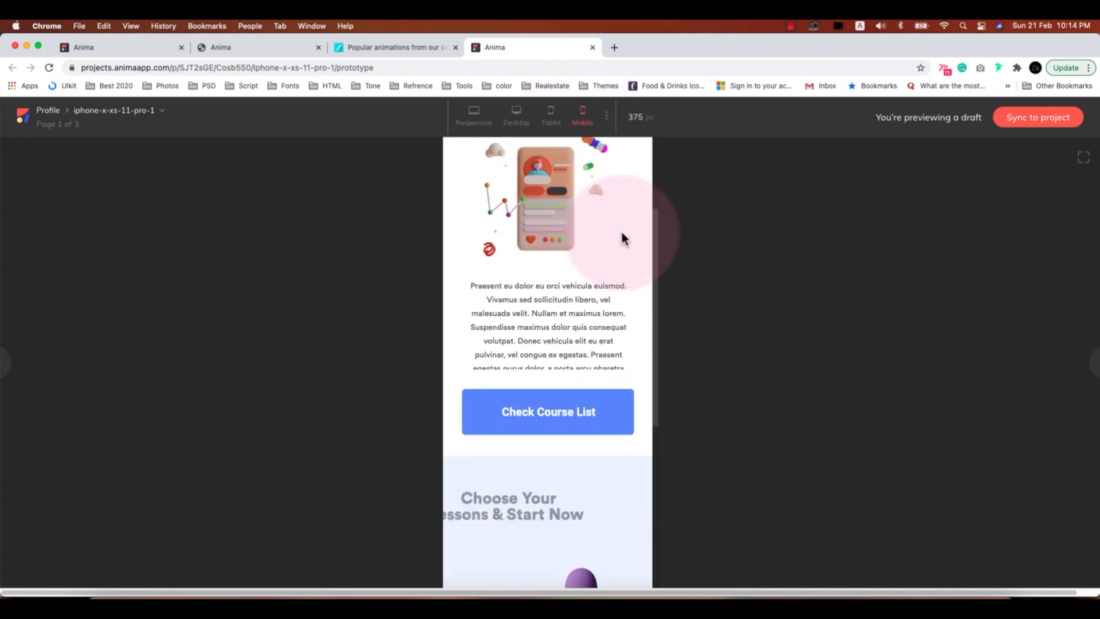
scroll(624, 238, down, 7)
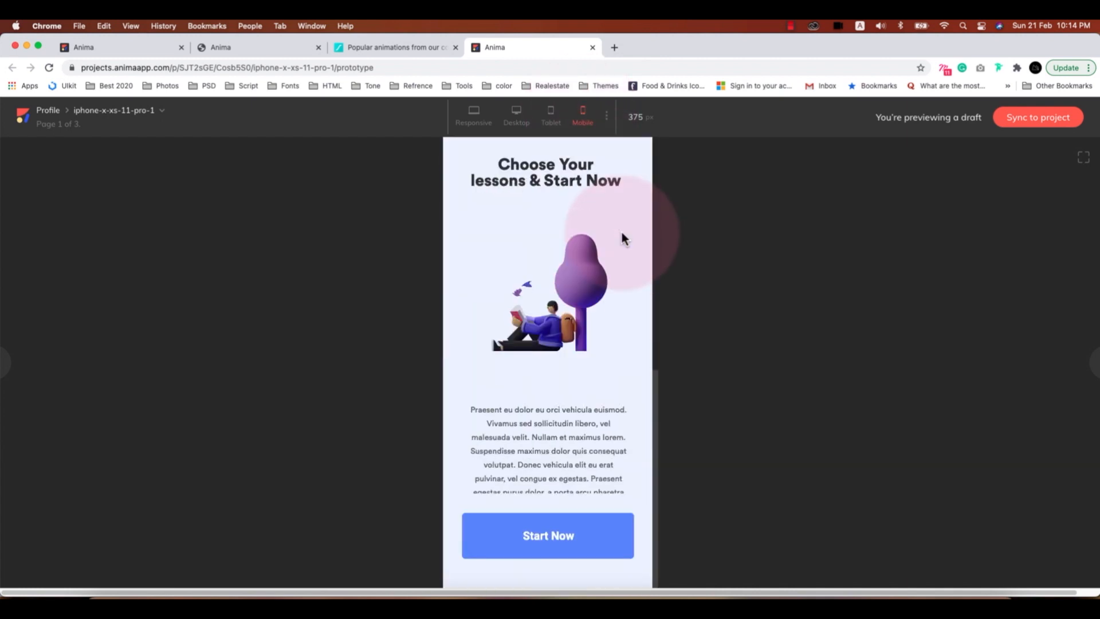
scroll(621, 232, up, 10)
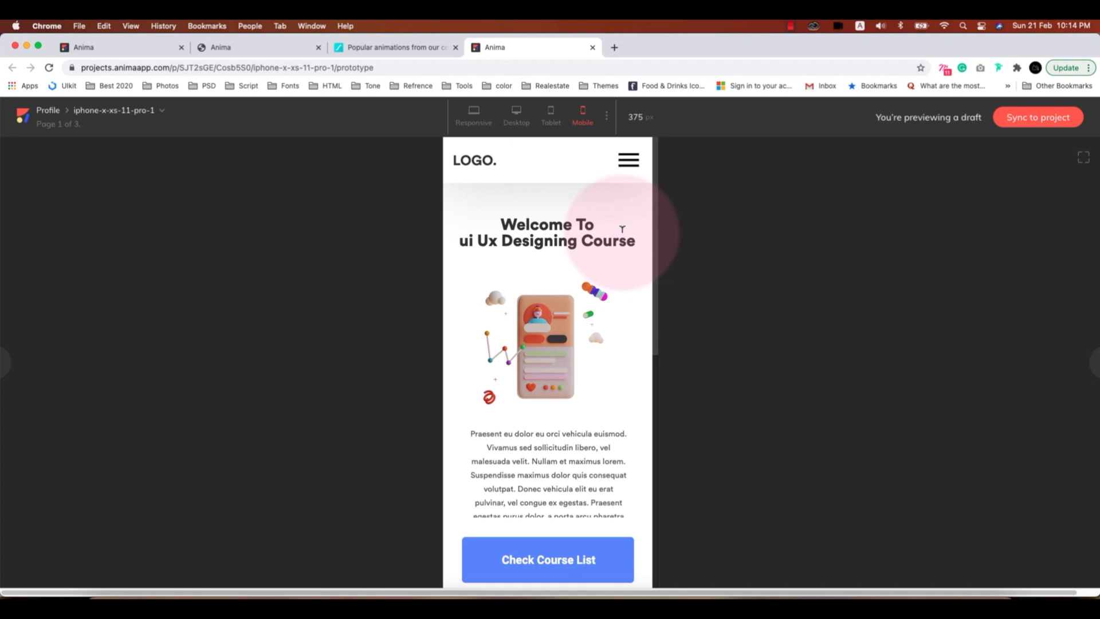
Step: Return the prototype to the Desktop breakpoint and sync the draft to the project
click(550, 114)
click(517, 119)
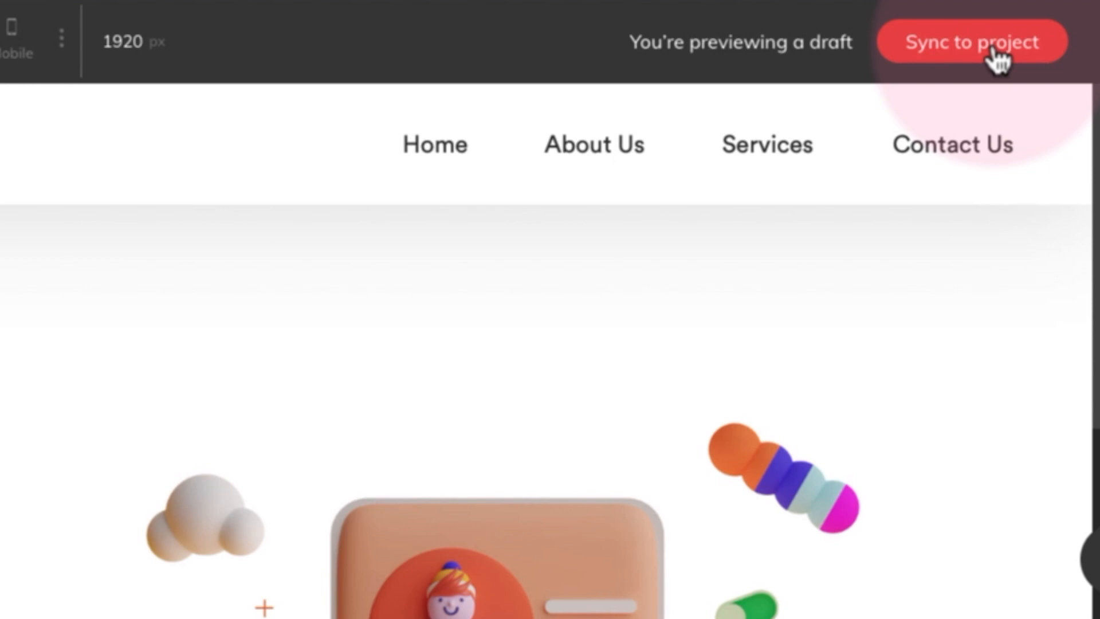
click(996, 50)
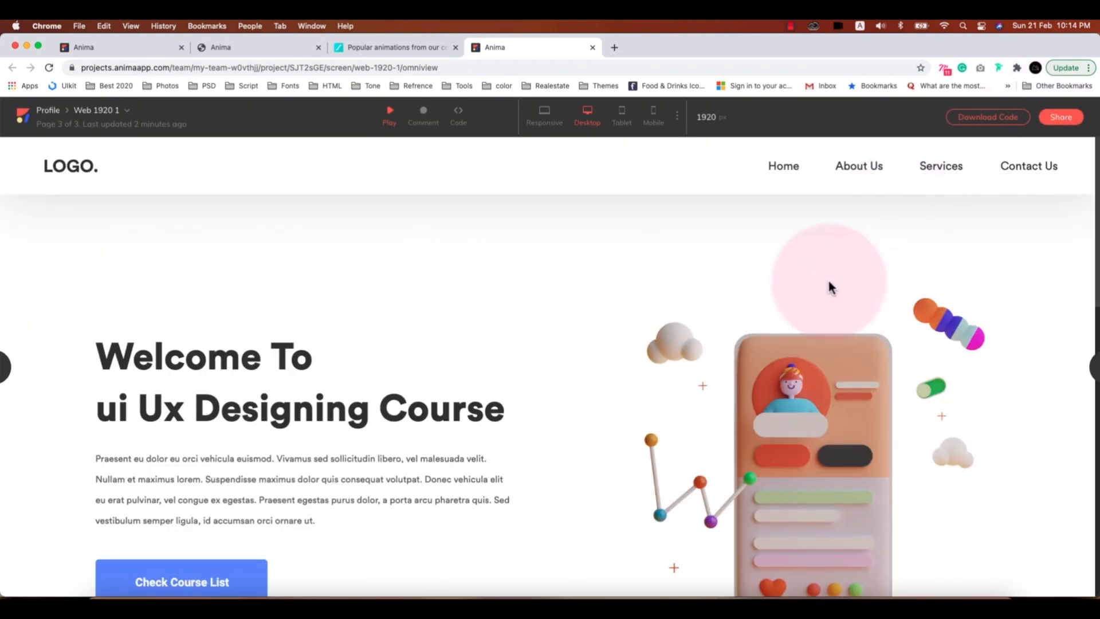
scroll(828, 285, down, 10)
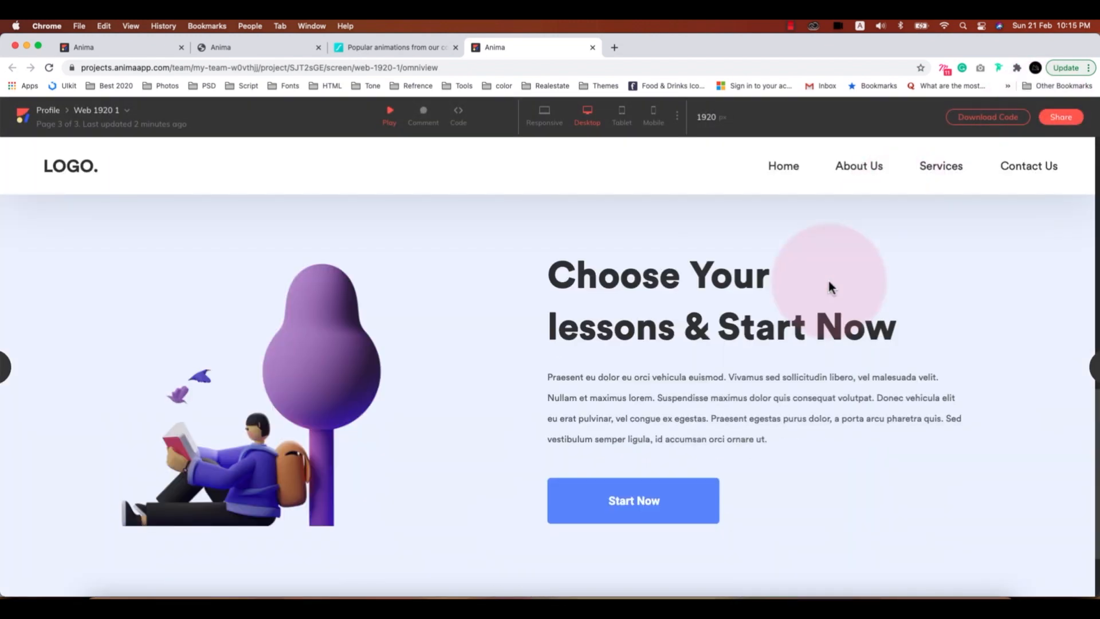
scroll(828, 284, up, 10)
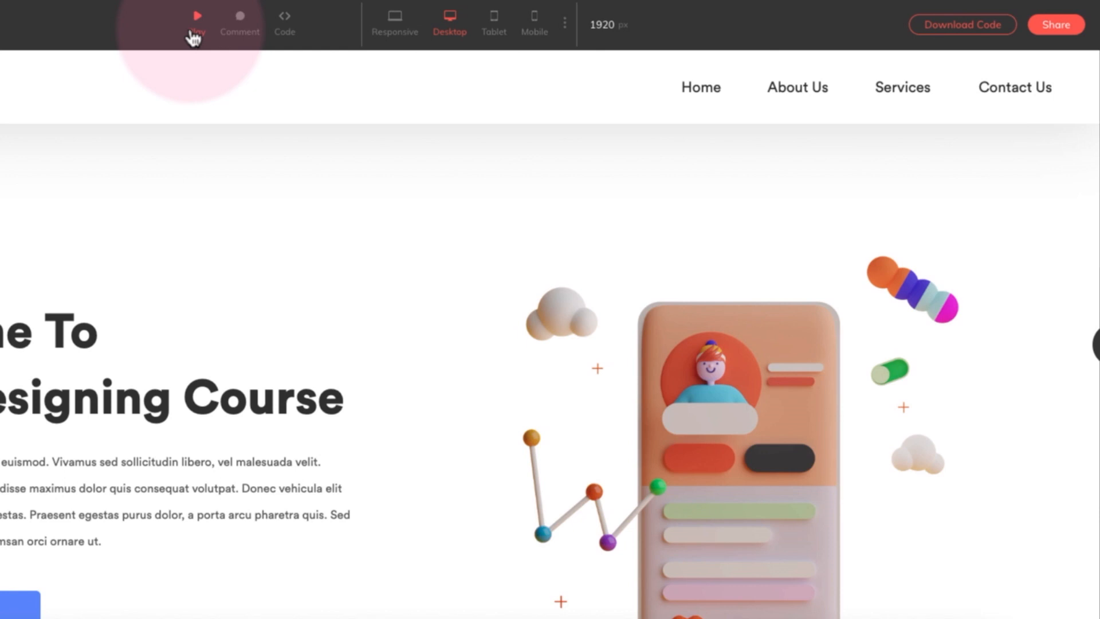
Step: Post the comment "Heder not correct font" on the "Welcome To ui Ux Designing Course" heading of the desktop prototype
click(234, 40)
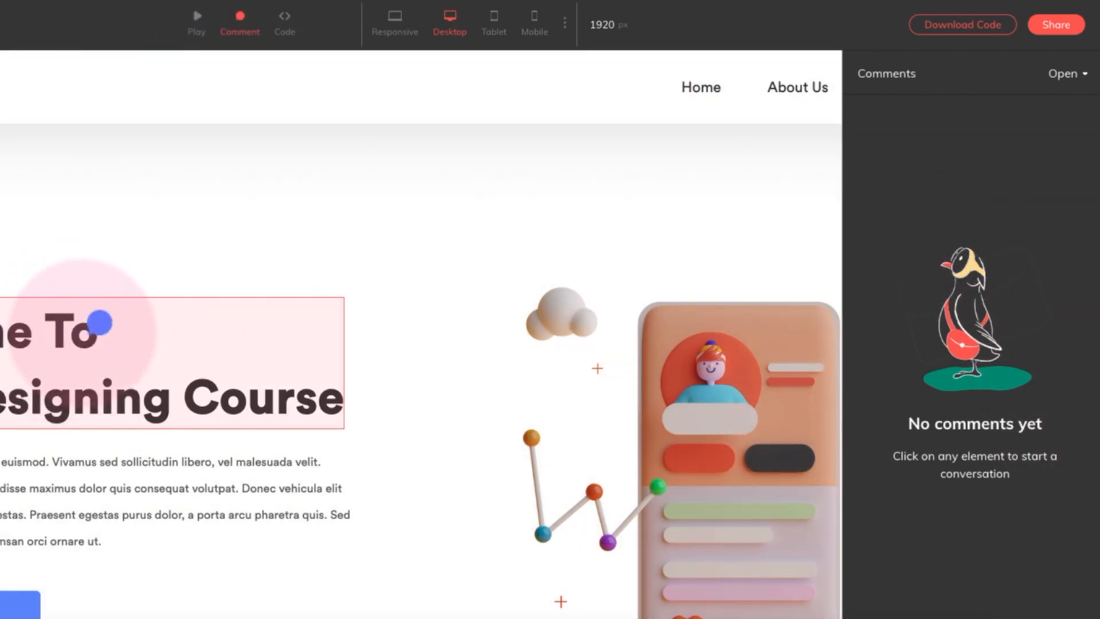
click(100, 322)
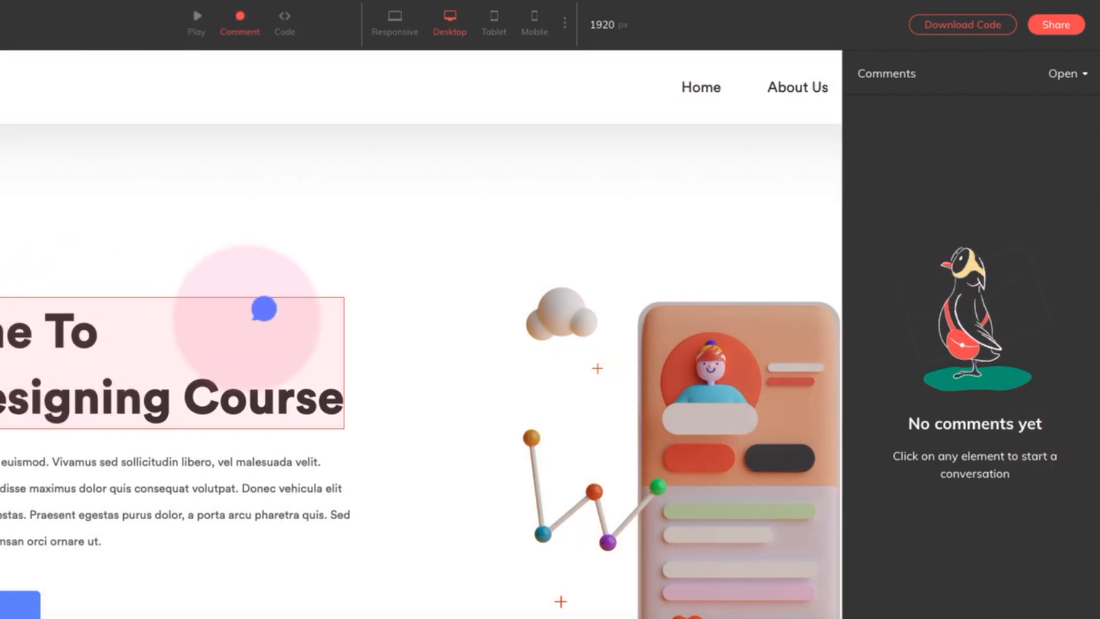
click(957, 595)
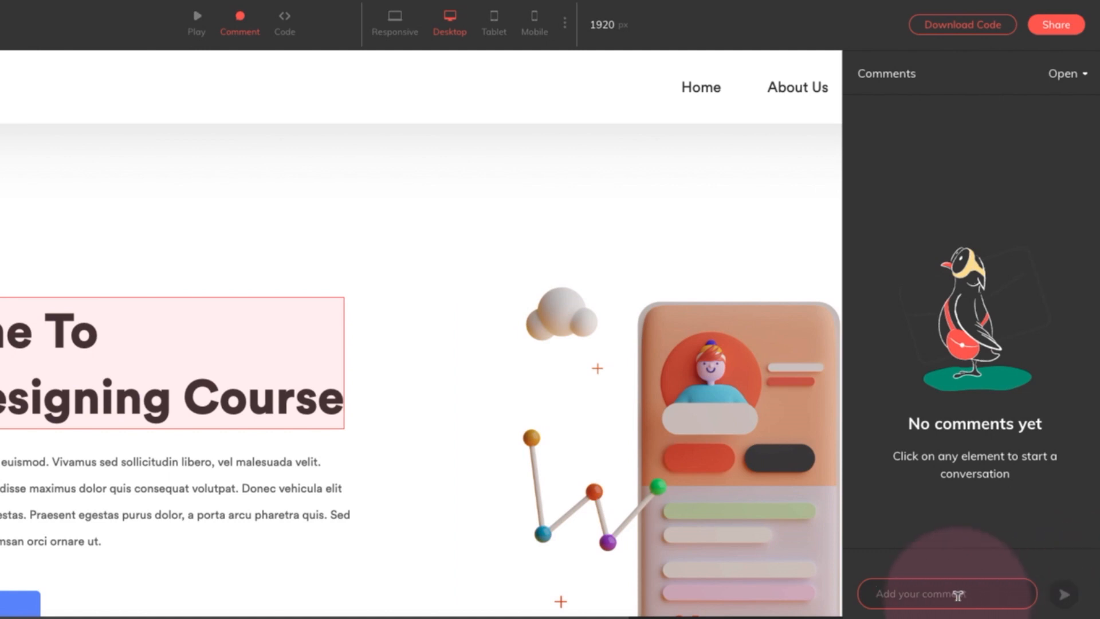
text(Heder not correct font)
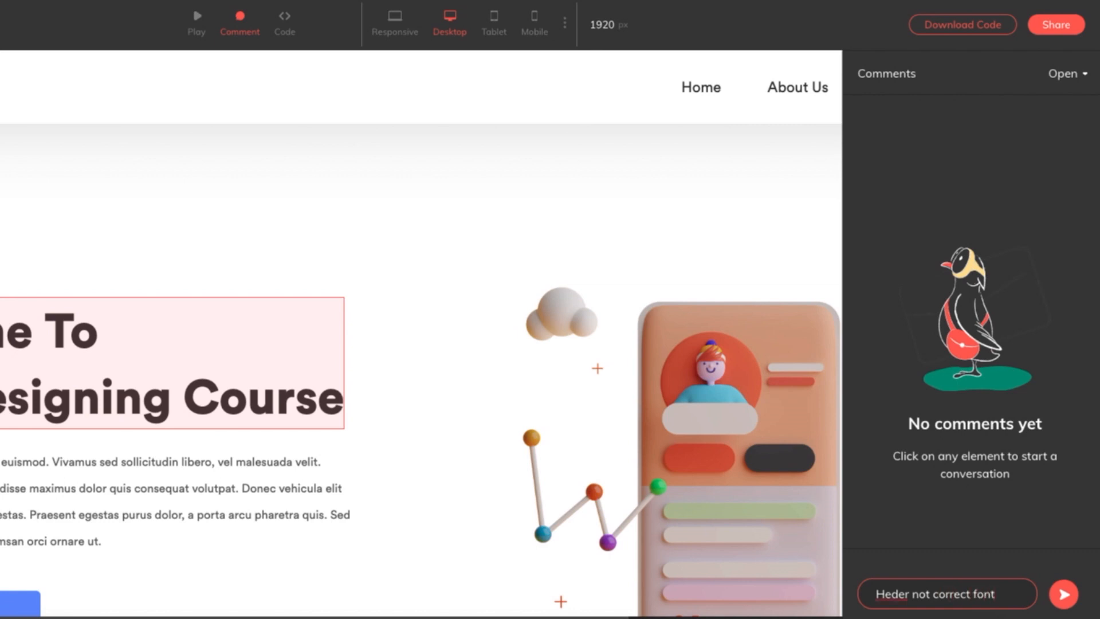
right_click(888, 594)
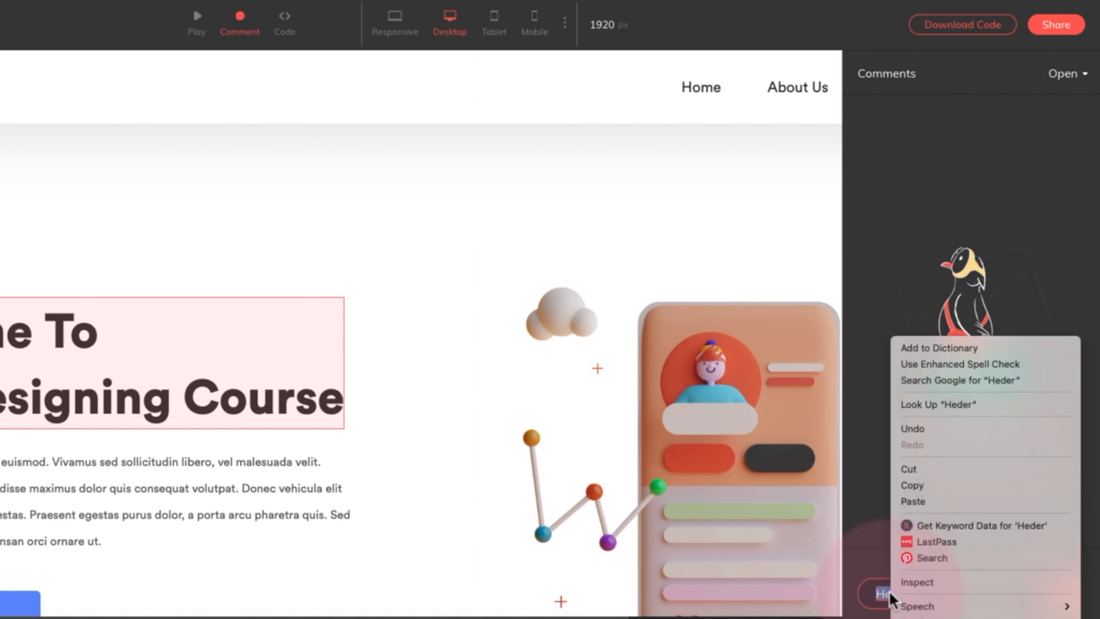
click(1057, 596)
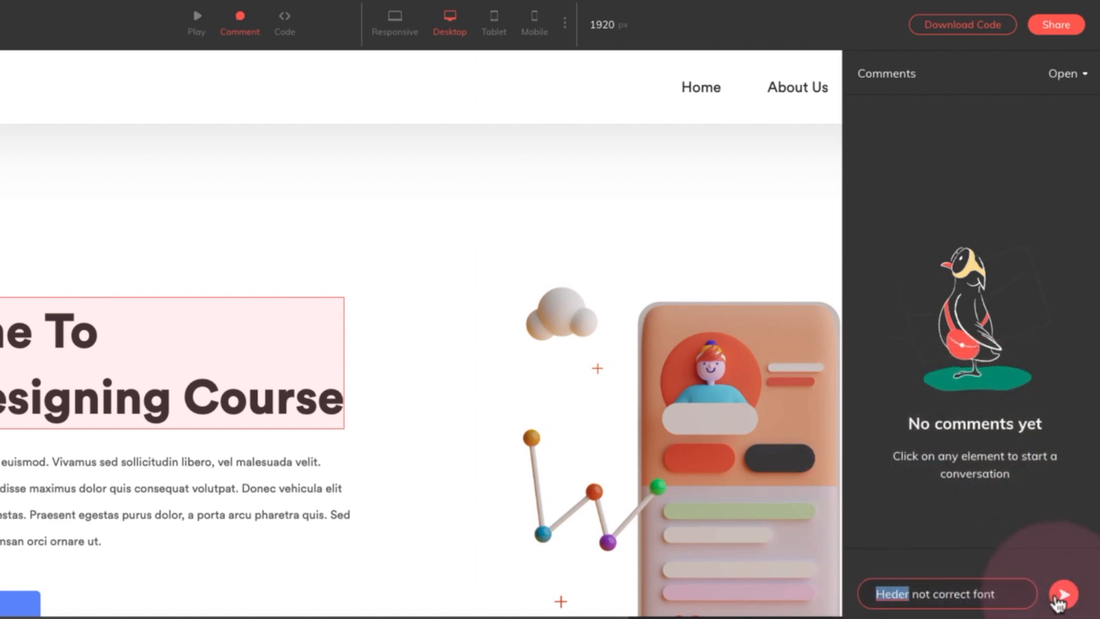
click(1054, 595)
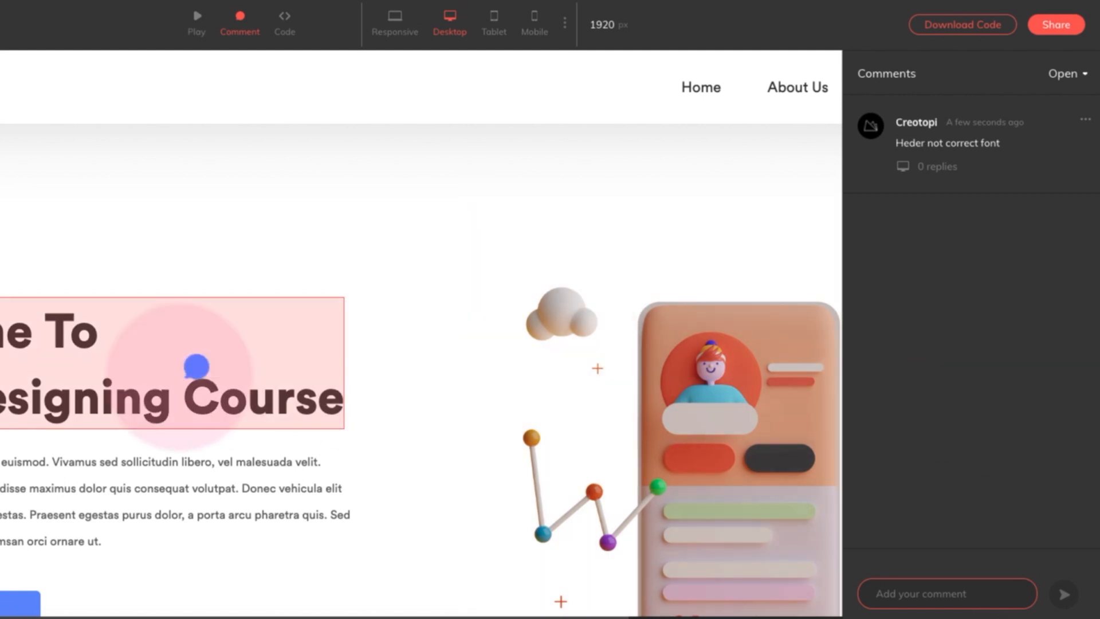
Step: Open the desktop prototype's code view and examine the generated HTML and CSS of the page
scroll(197, 369, down, 1)
scroll(202, 374, down, 2)
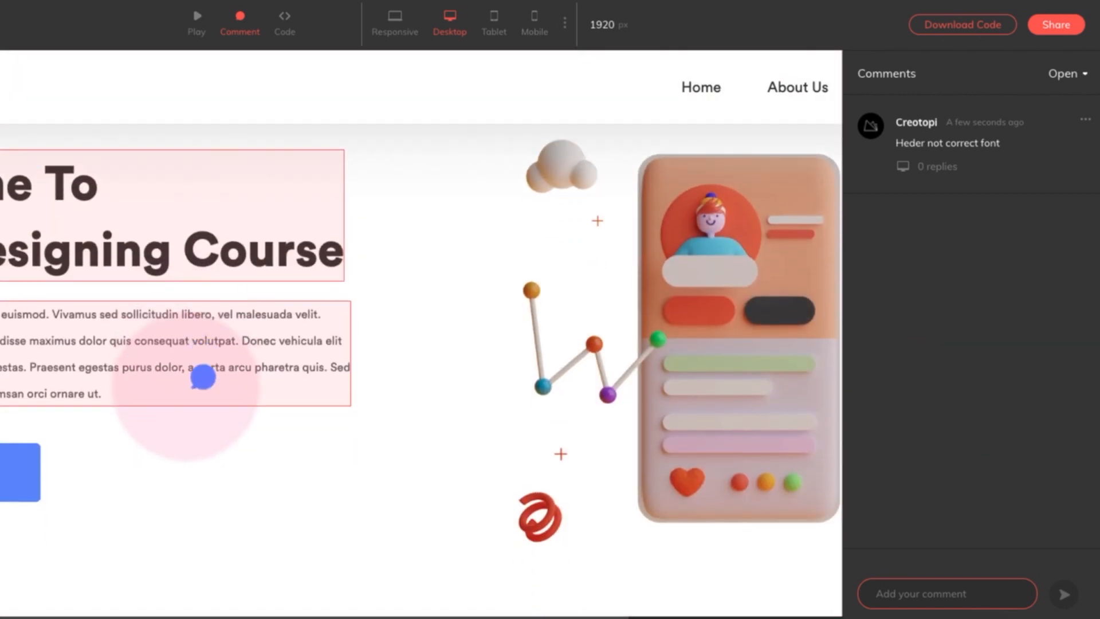
scroll(203, 376, down, 4)
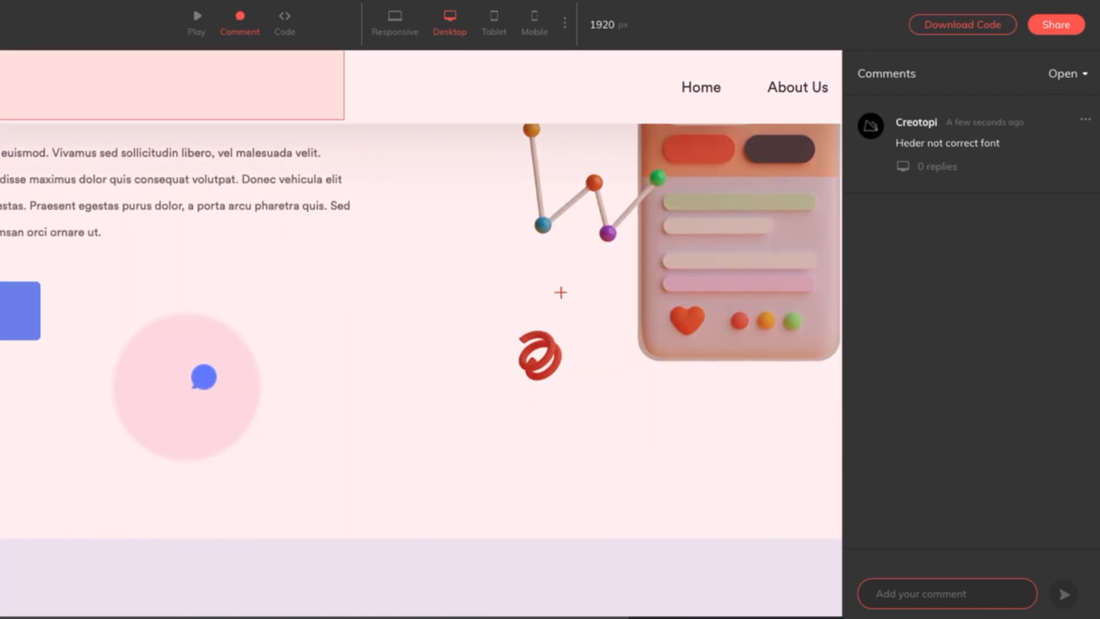
scroll(204, 376, up, 7)
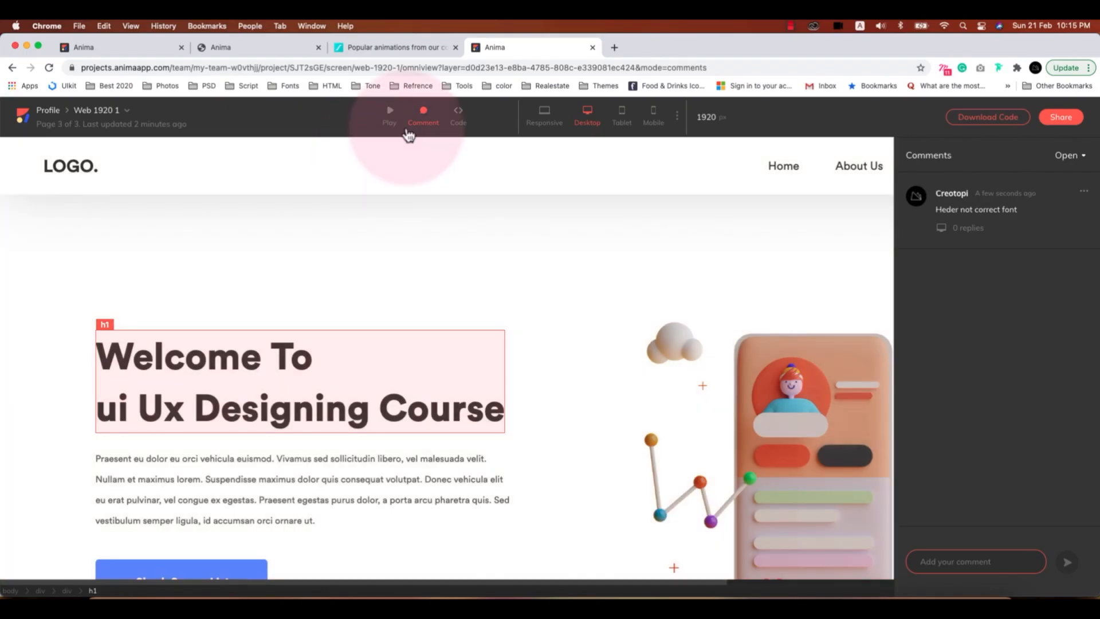
click(459, 115)
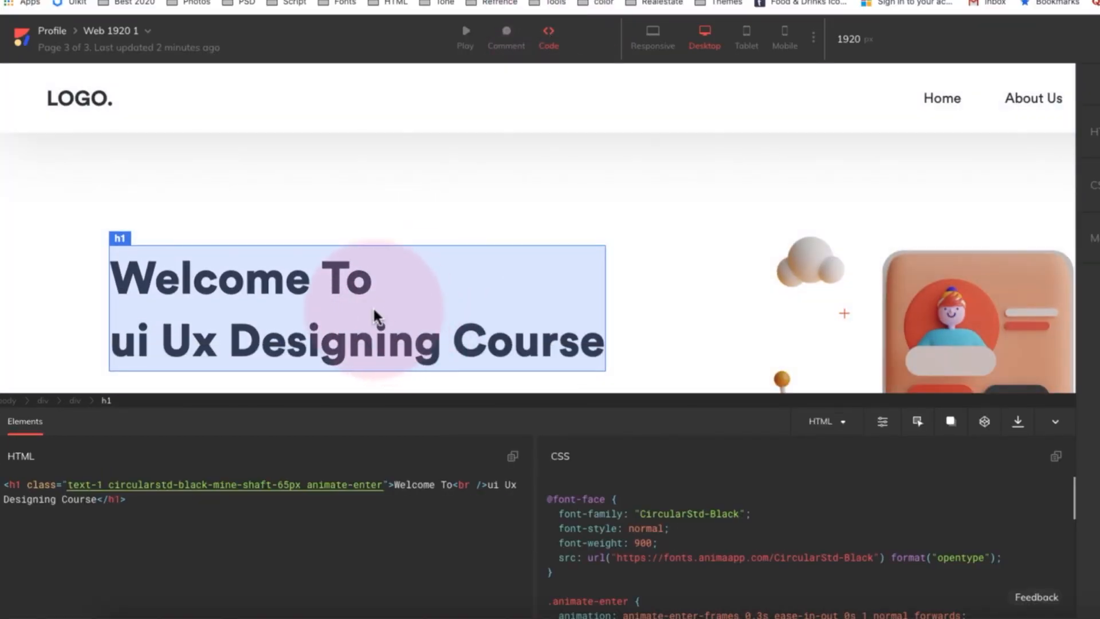
click(373, 306)
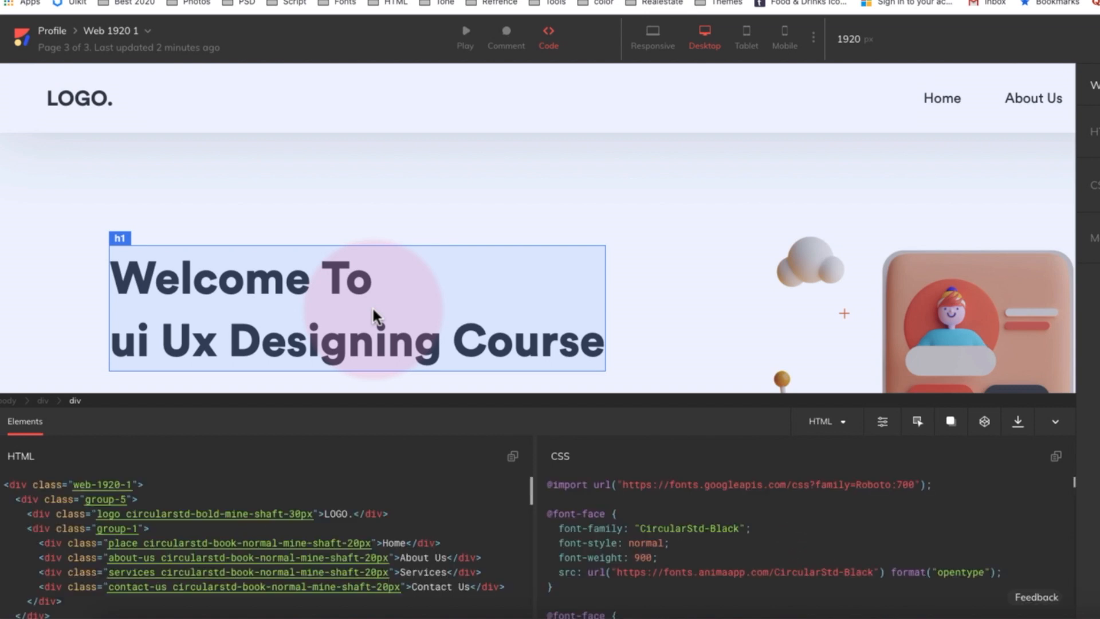
scroll(312, 545, down, 1)
scroll(312, 552, down, 1)
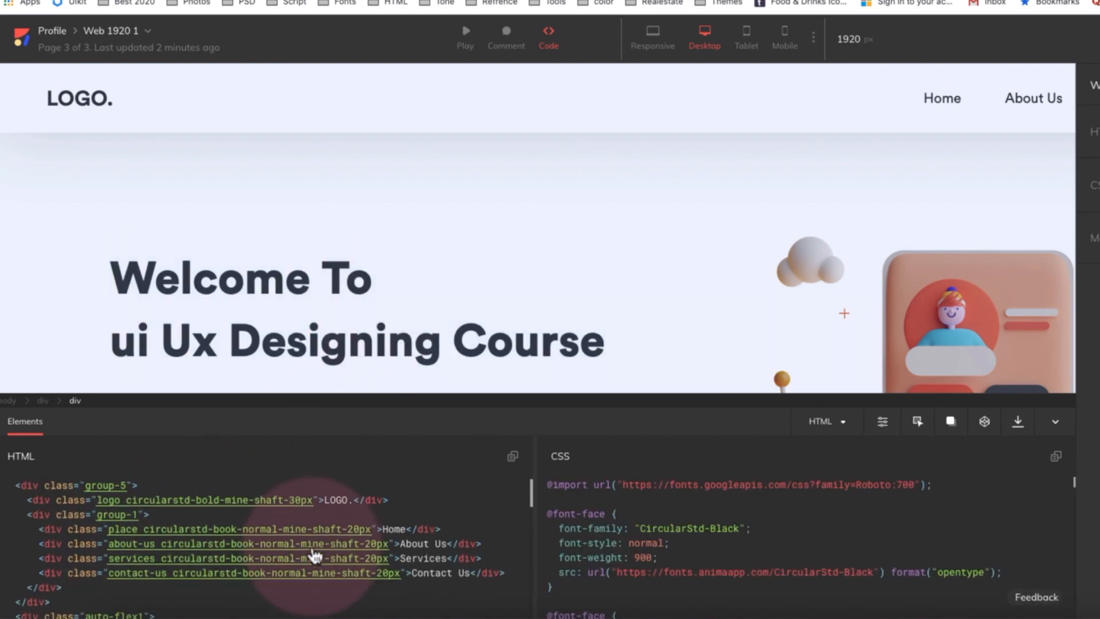
scroll(314, 556, down, 1)
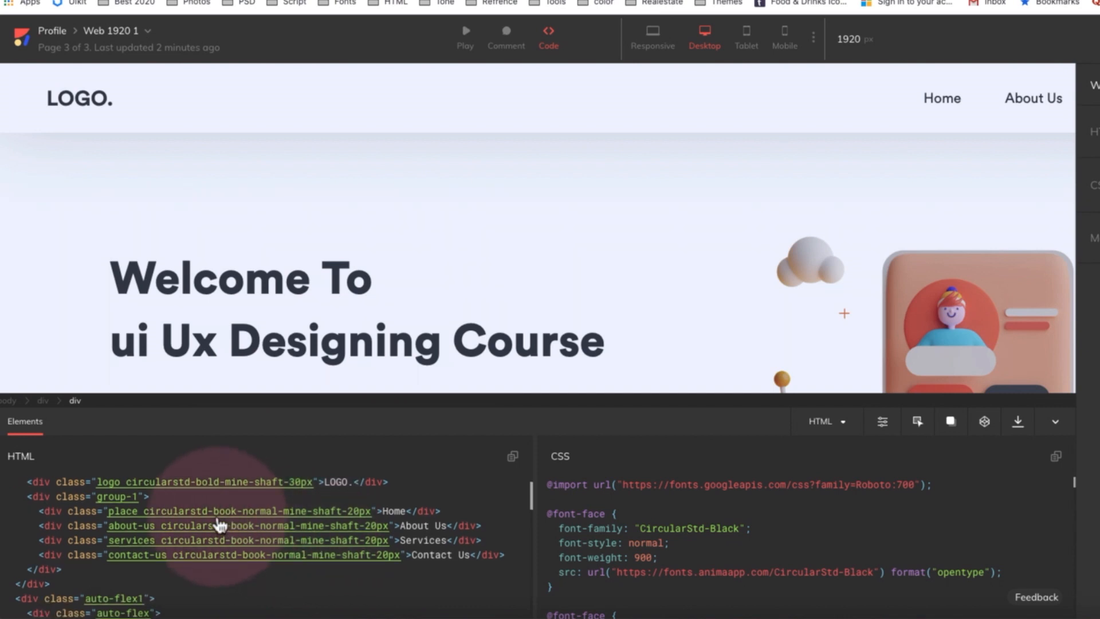
scroll(675, 544, down, 3)
scroll(675, 539, down, 10)
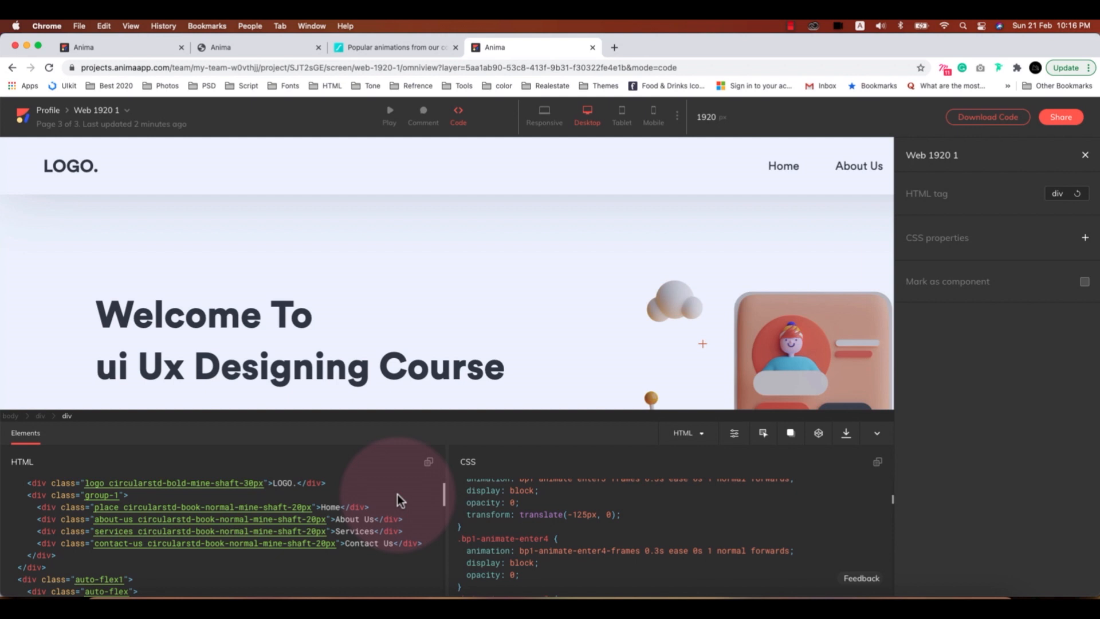
Step: Look at the available code output formats and the layout choices in the code preferences
click(700, 436)
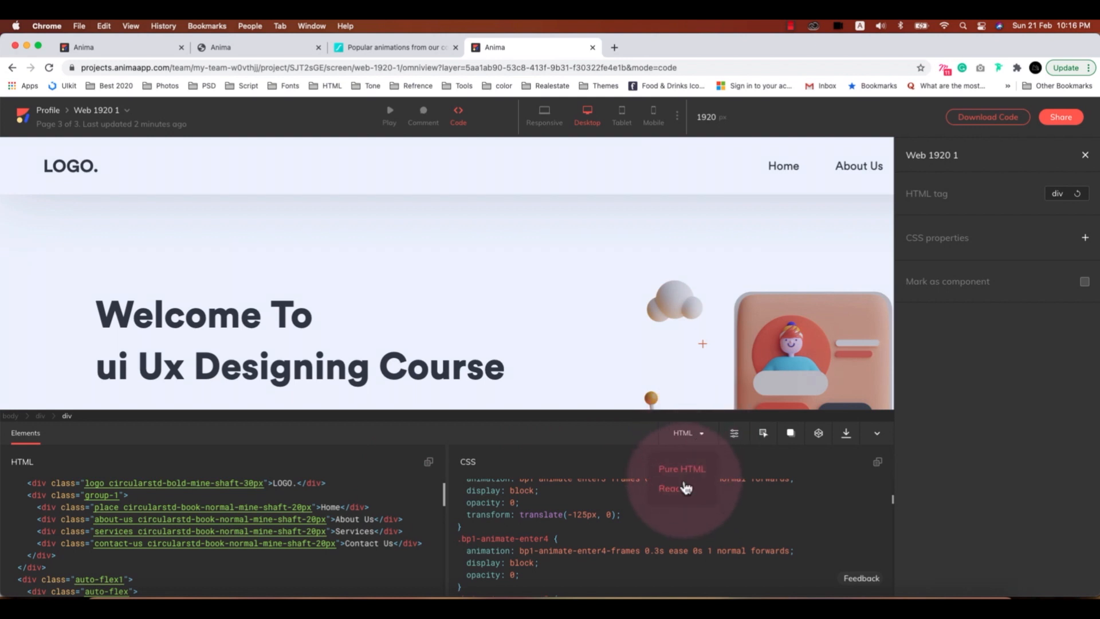
click(733, 434)
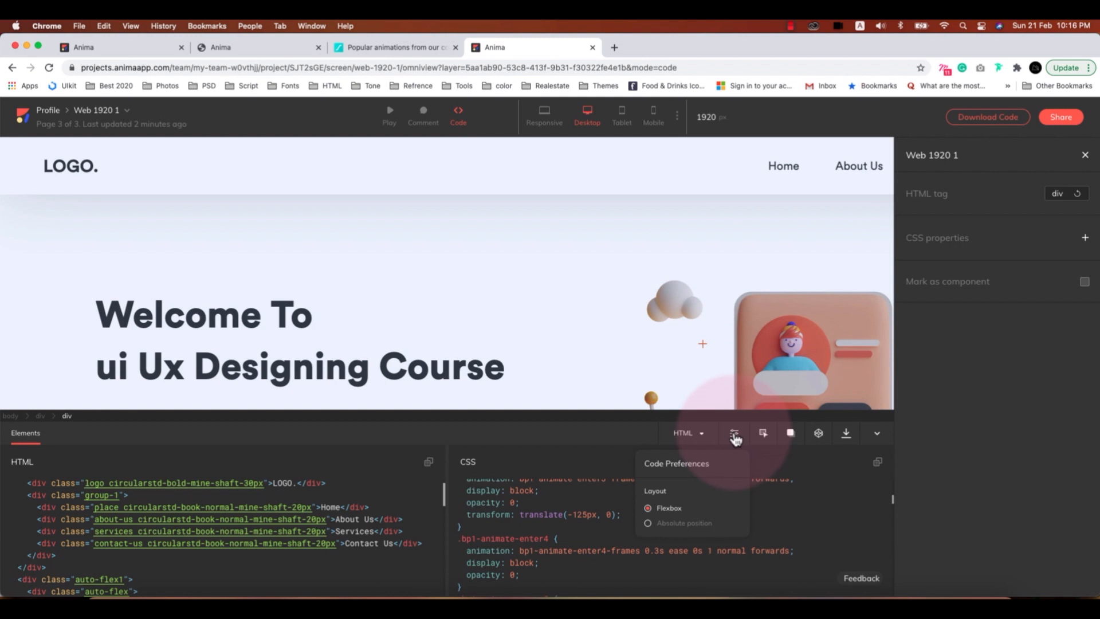
click(734, 434)
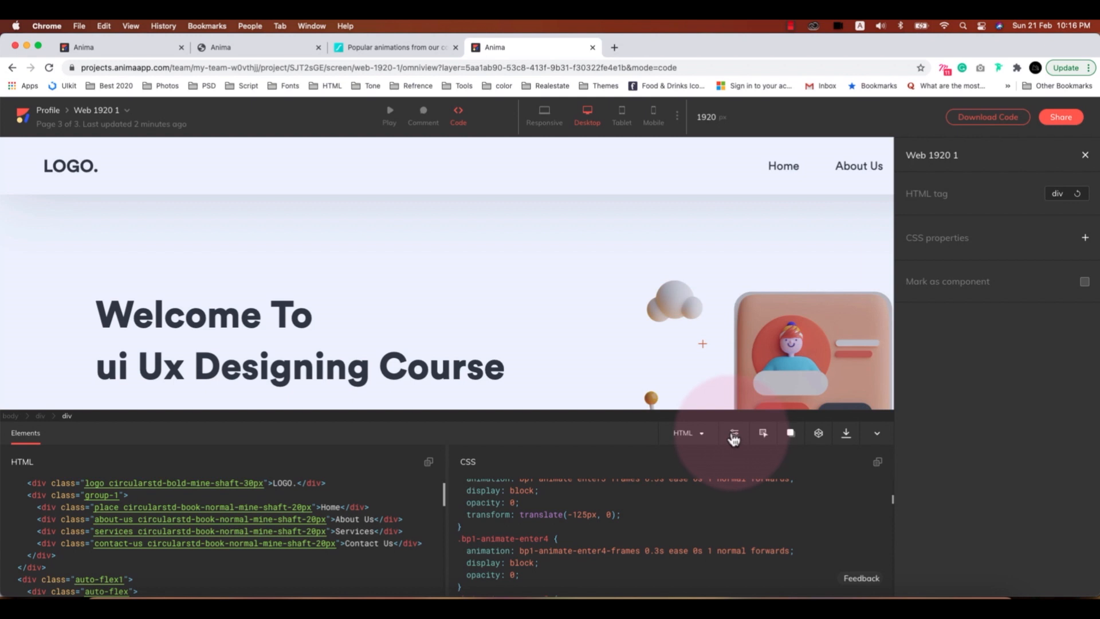
Step: Area-select the hero heading, paragraph and "Check Course List" button to view their combined code, and leave the area selection mode
click(763, 433)
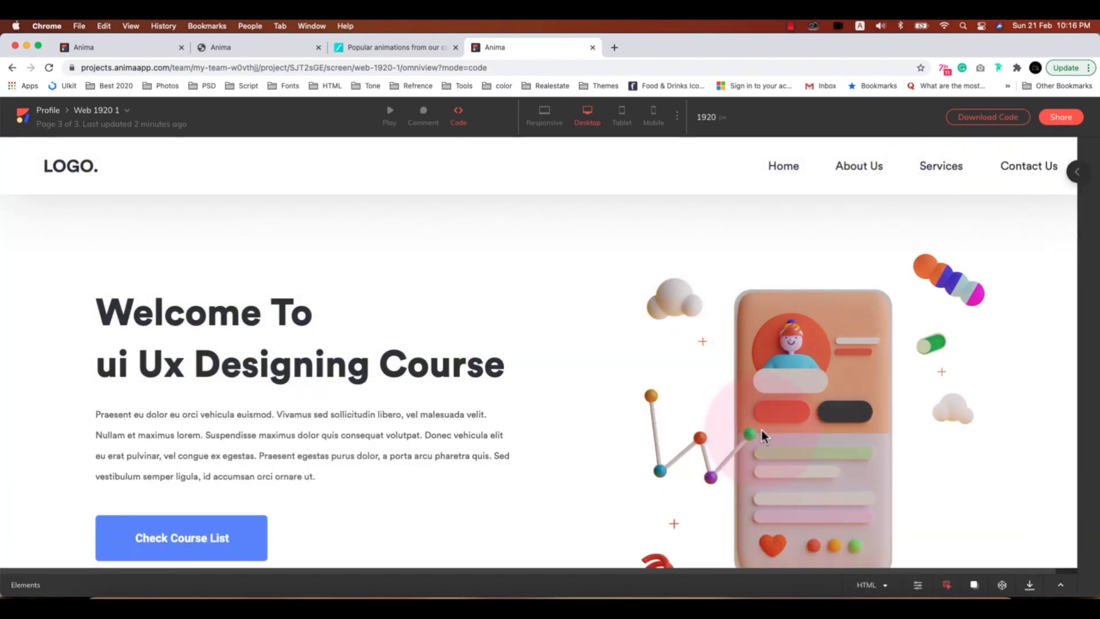
scroll(761, 431, down, 1)
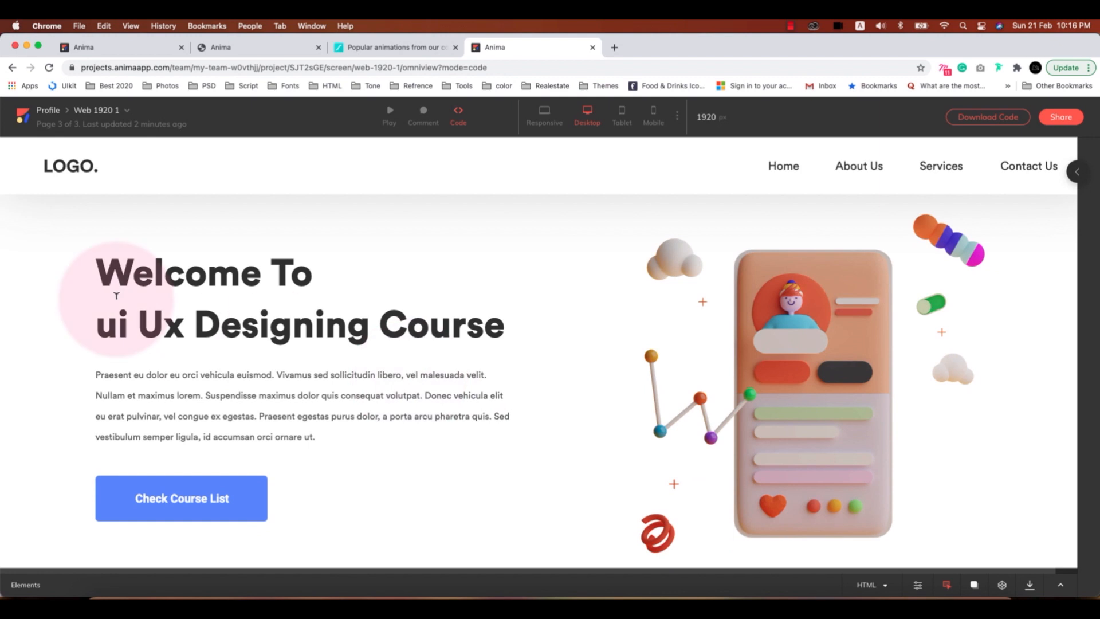
drag(68, 226, 573, 538)
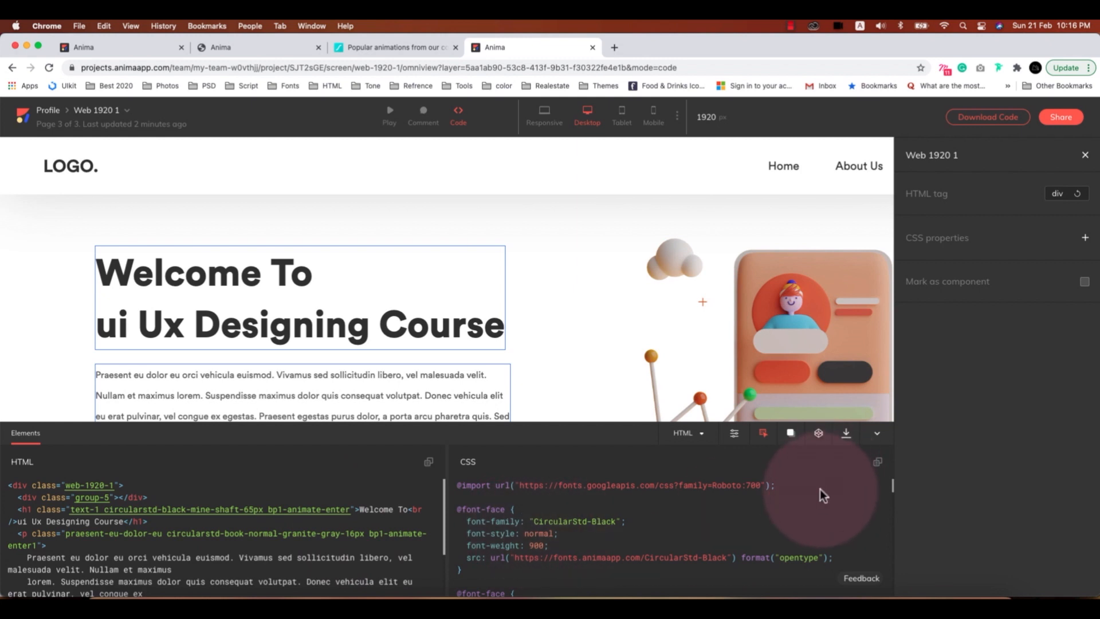
click(764, 439)
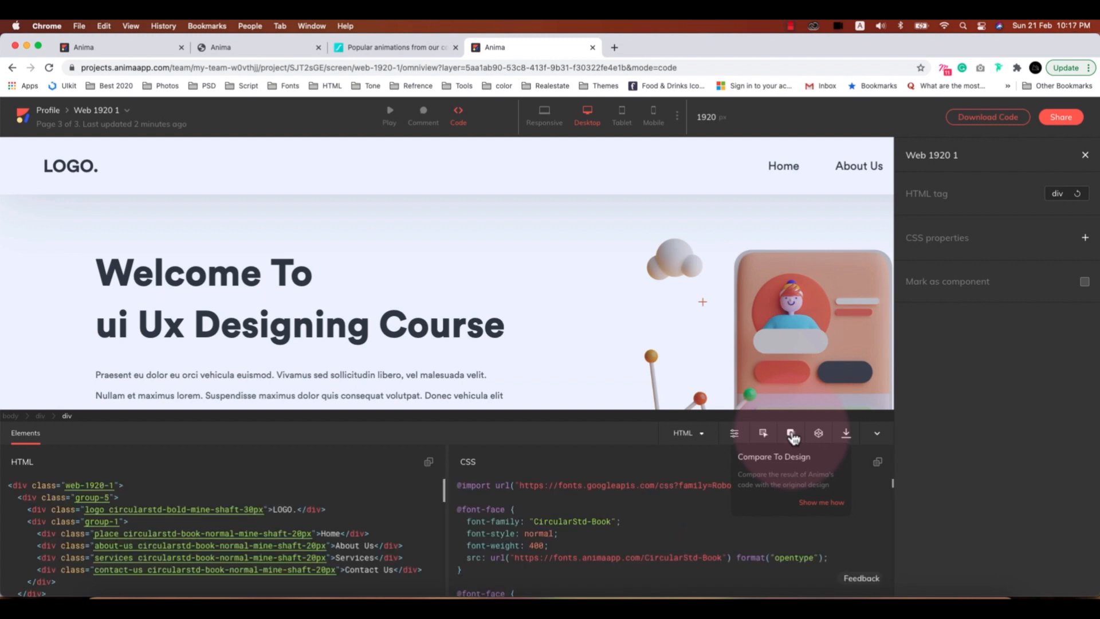
Step: Compare the coded desktop page with the original design in a 50% overlay from hero to lower sections, and close the comparison
click(793, 437)
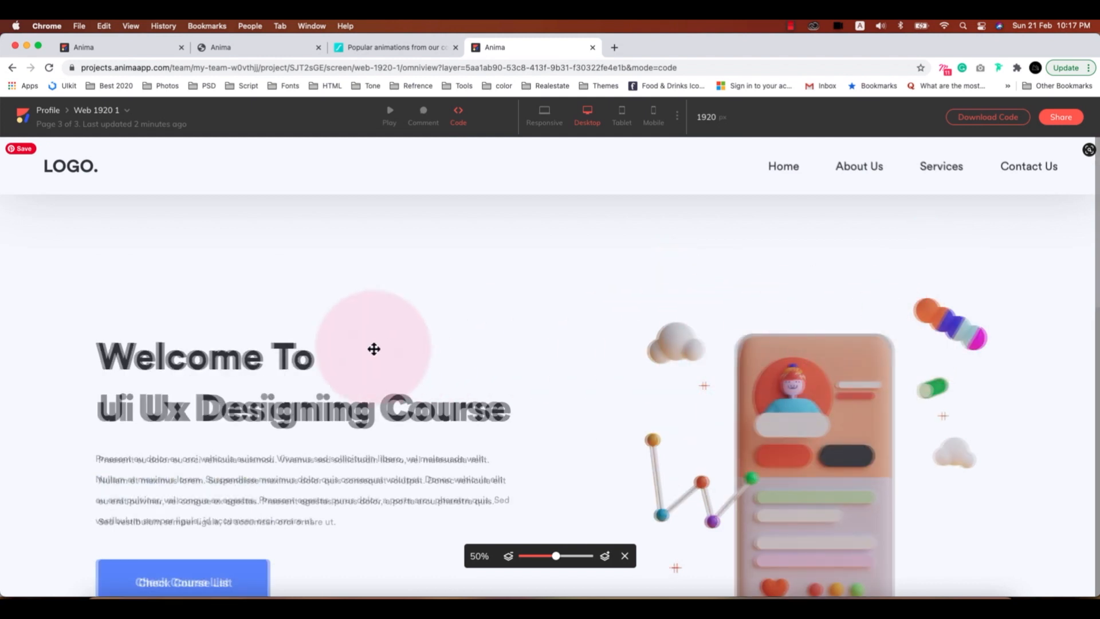
scroll(529, 358, down, 10)
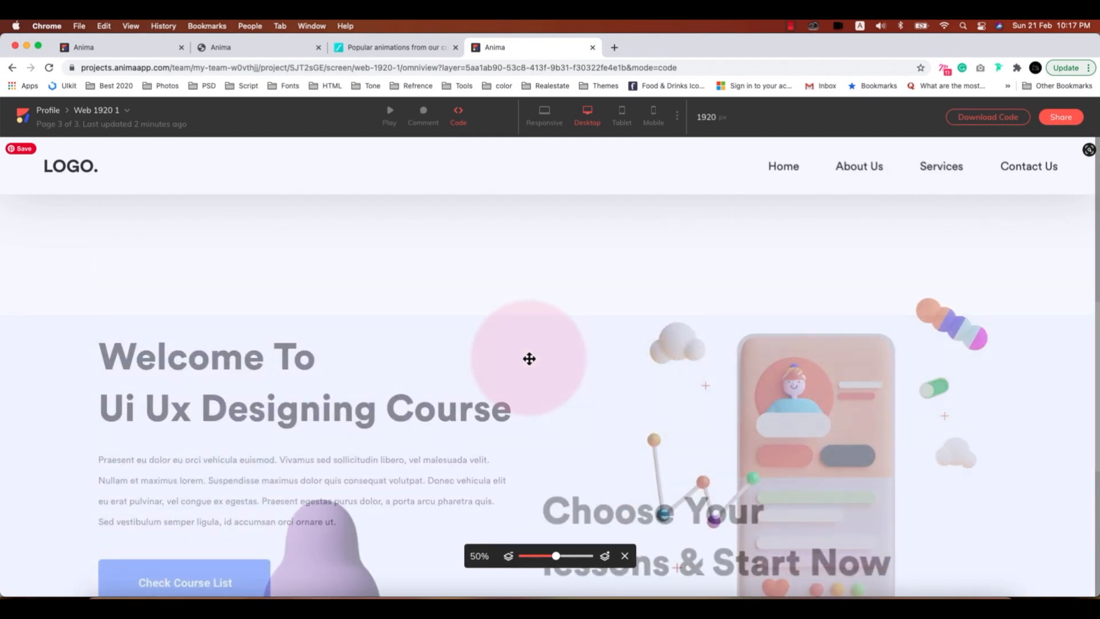
scroll(522, 361, up, 10)
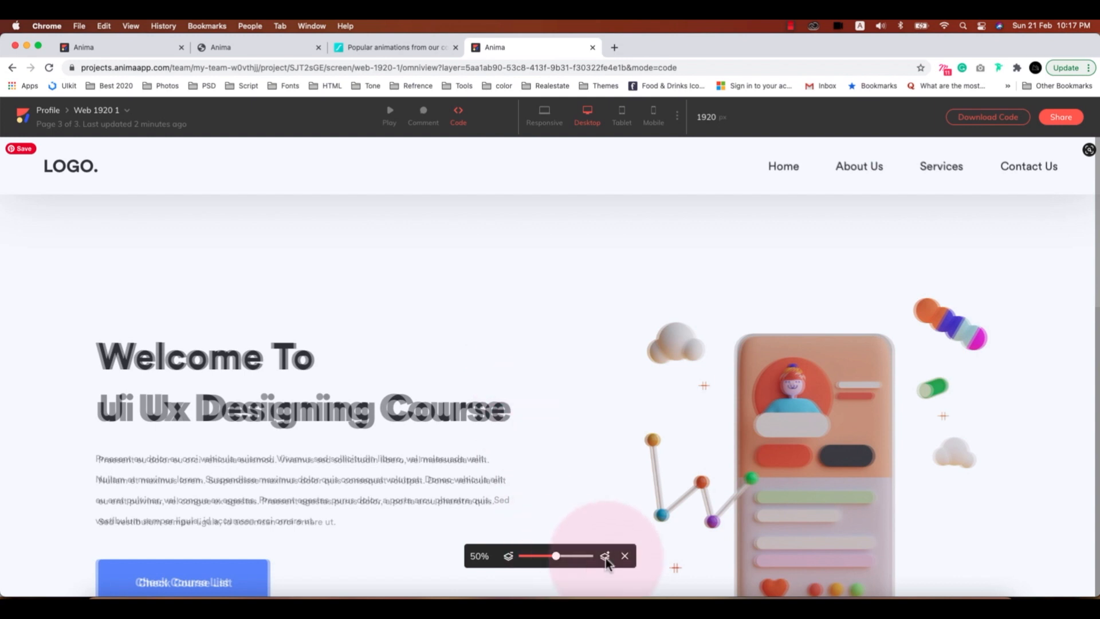
click(624, 556)
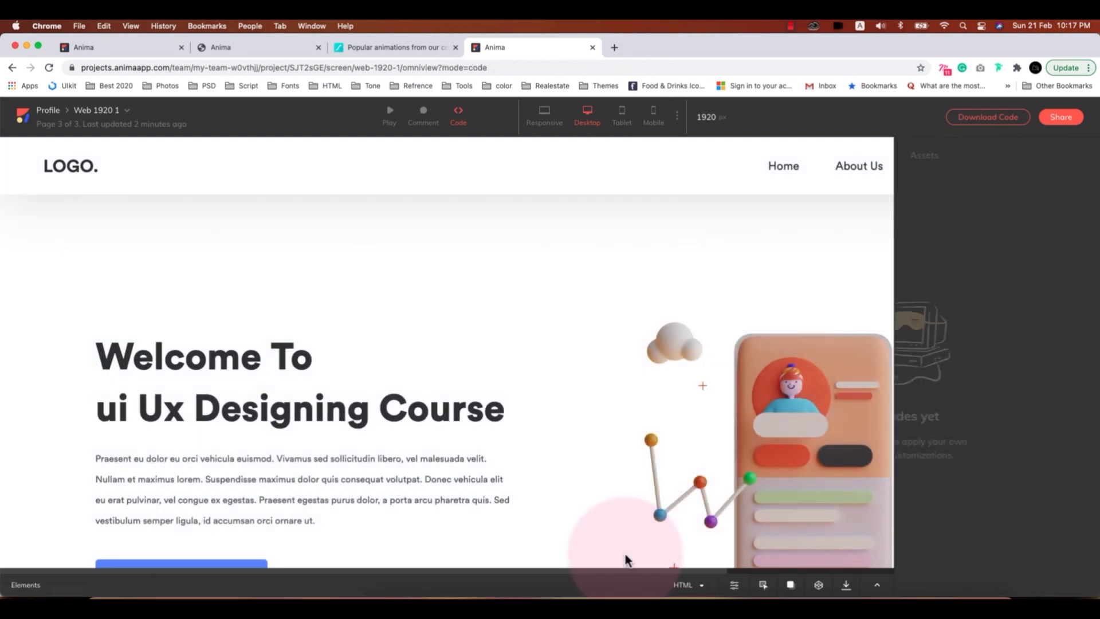
Step: Look at the options for opening code in CodePen and downloading component code, and collapse the code and overrides areas
click(879, 587)
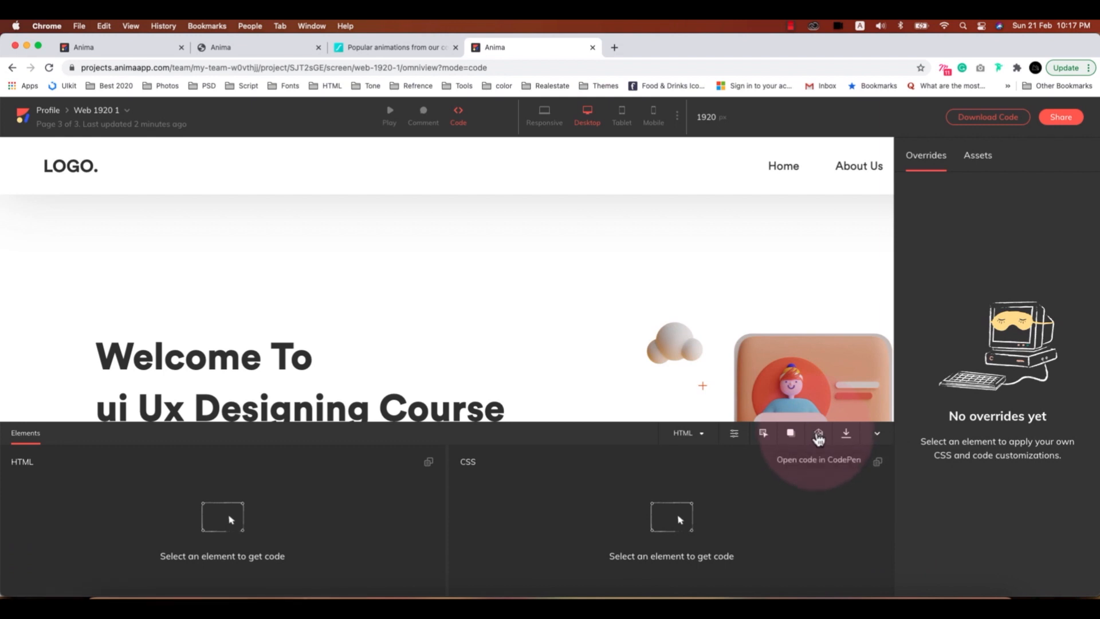
click(818, 434)
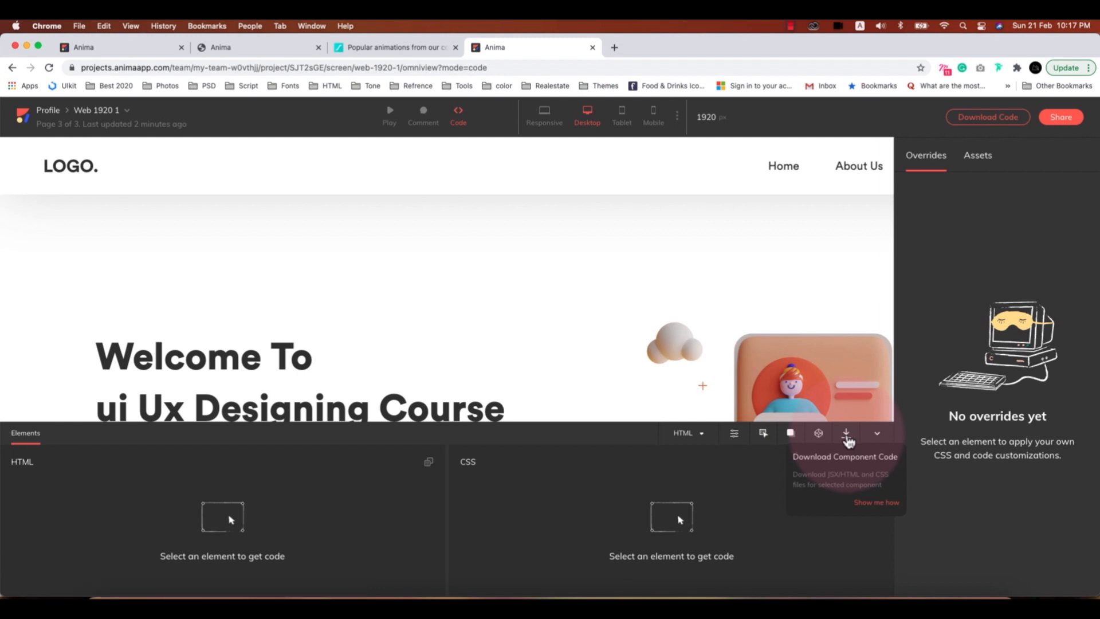
click(877, 435)
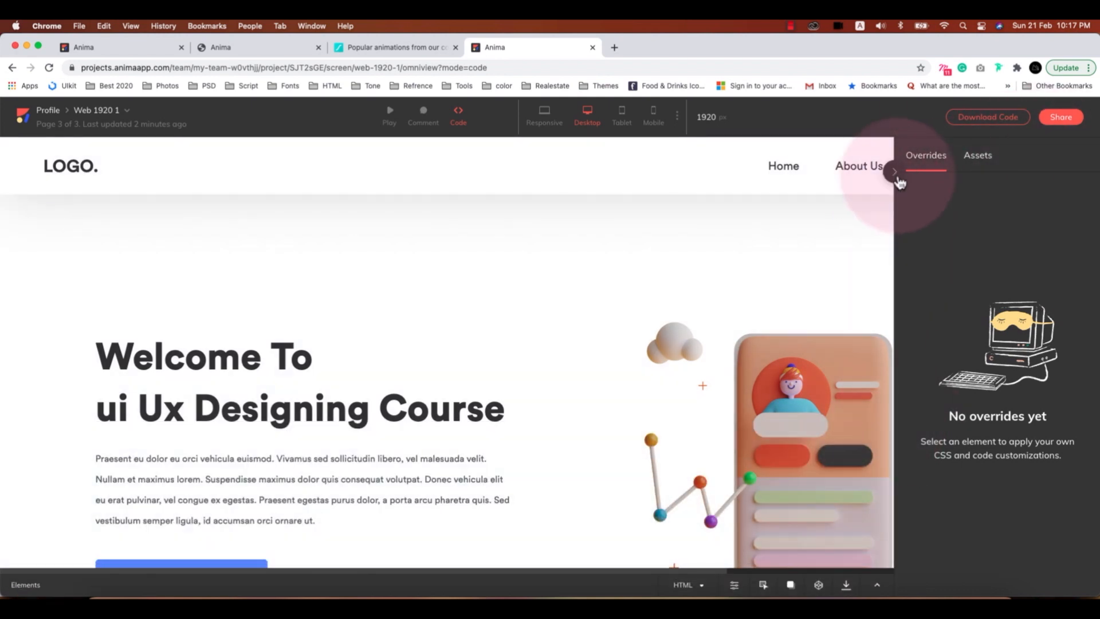
click(897, 176)
Step: Check the Tablet and Mobile breakpoints in code view, return to Desktop and review the hero section
click(626, 114)
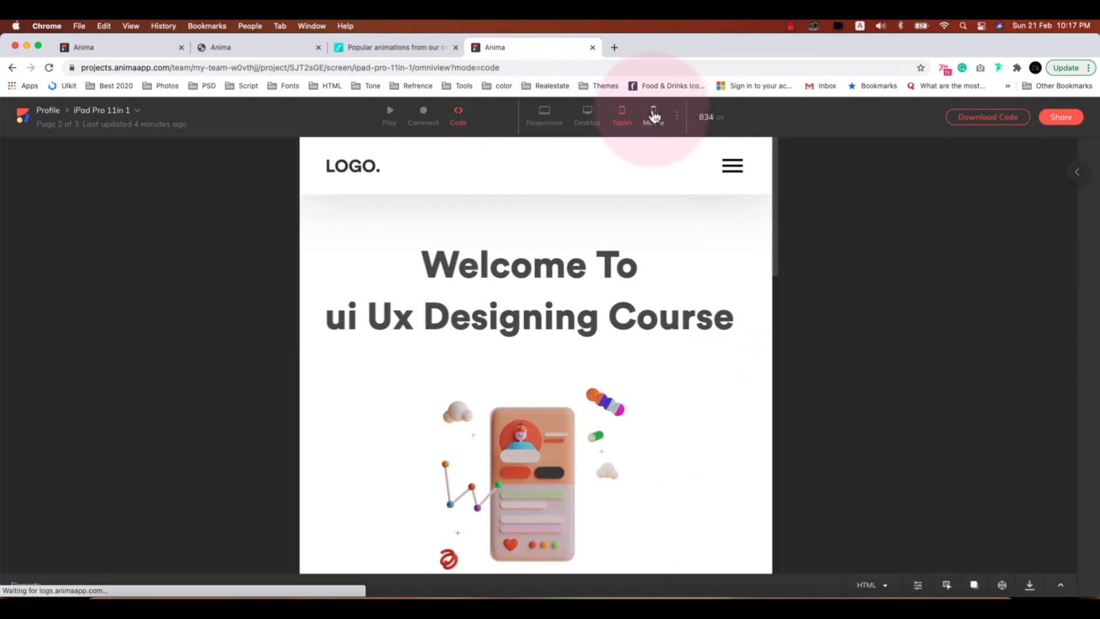
click(652, 115)
click(623, 114)
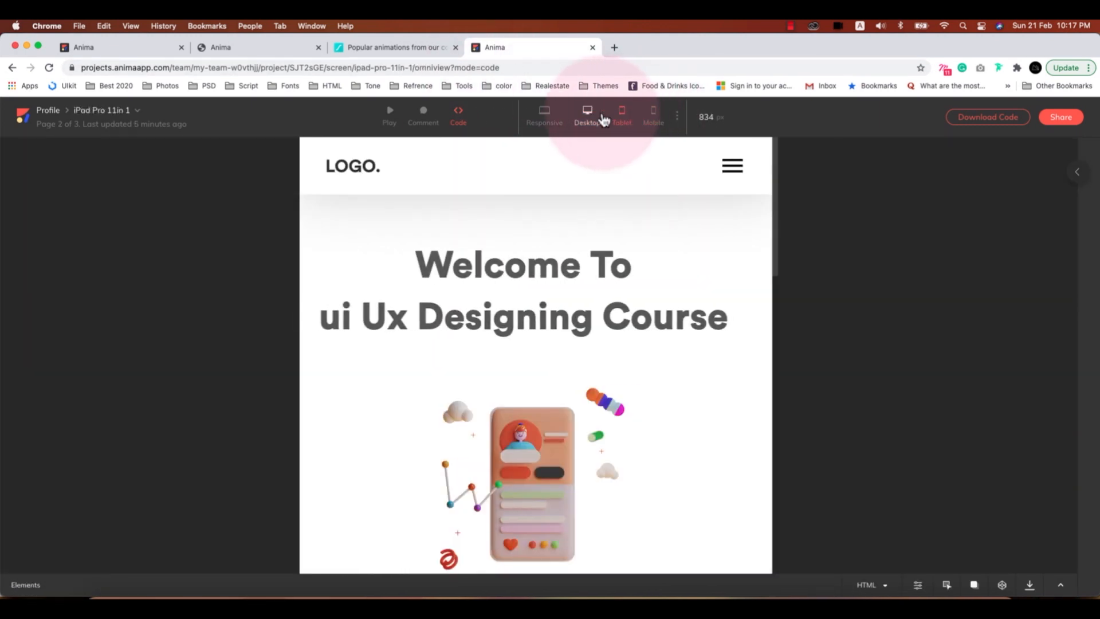
click(587, 117)
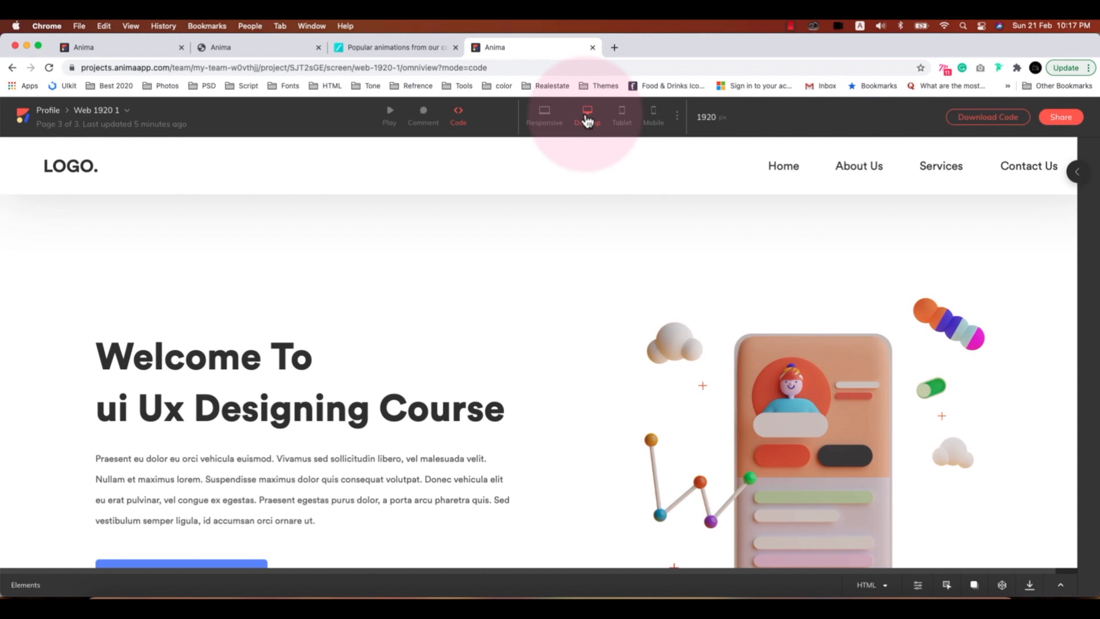
scroll(666, 288, down, 2)
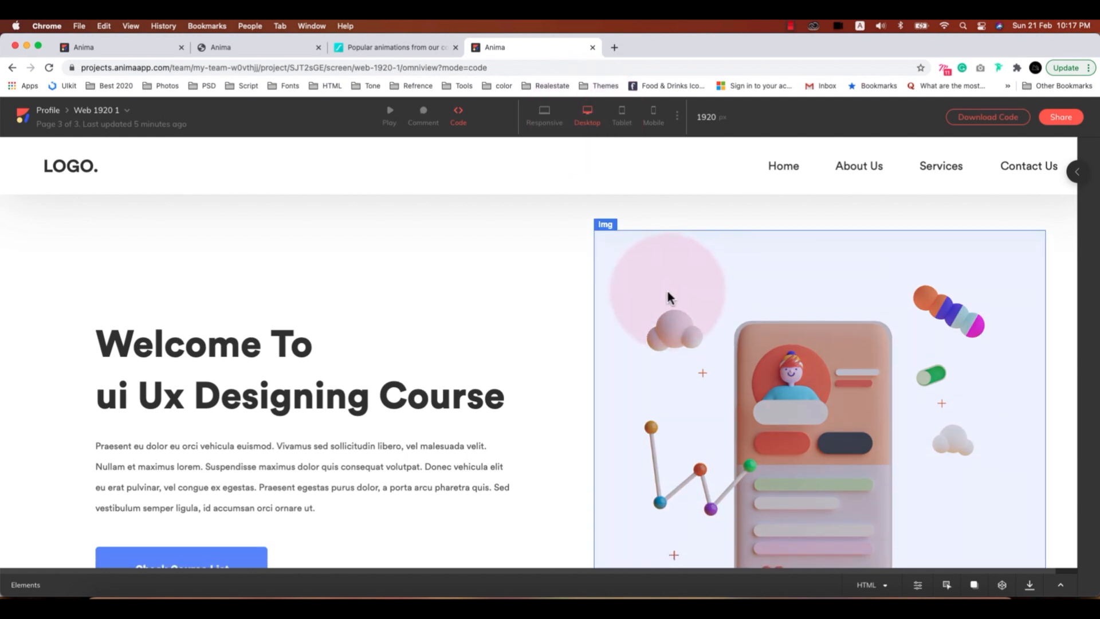
scroll(826, 349, down, 5)
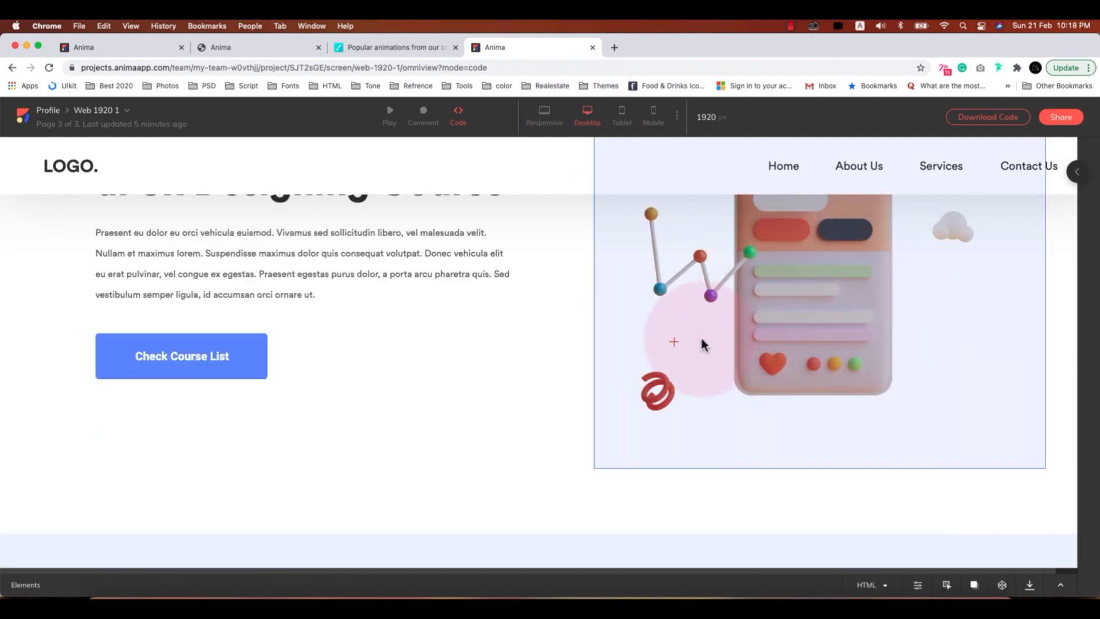
Step: Switch to Adobe XD and dismiss the prototype rating dialog without sending a rating
click(423, 591)
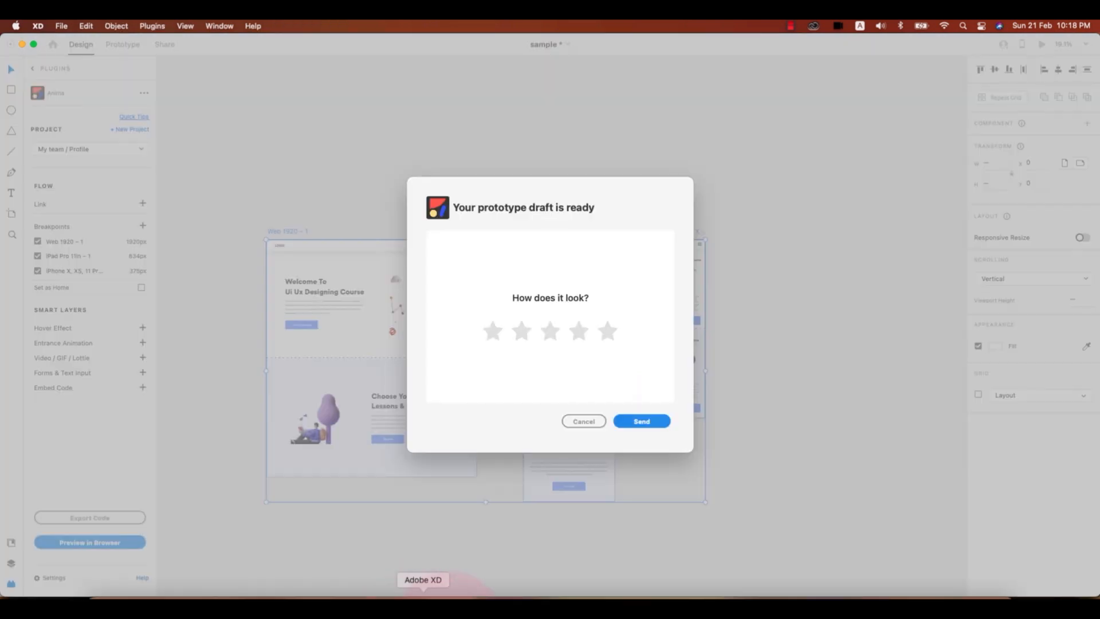
click(588, 418)
click(765, 403)
Step: Hide the hero phone illustration layer Saly-12 on the Web 1920 – 1 artboard
scroll(297, 301, up, 5)
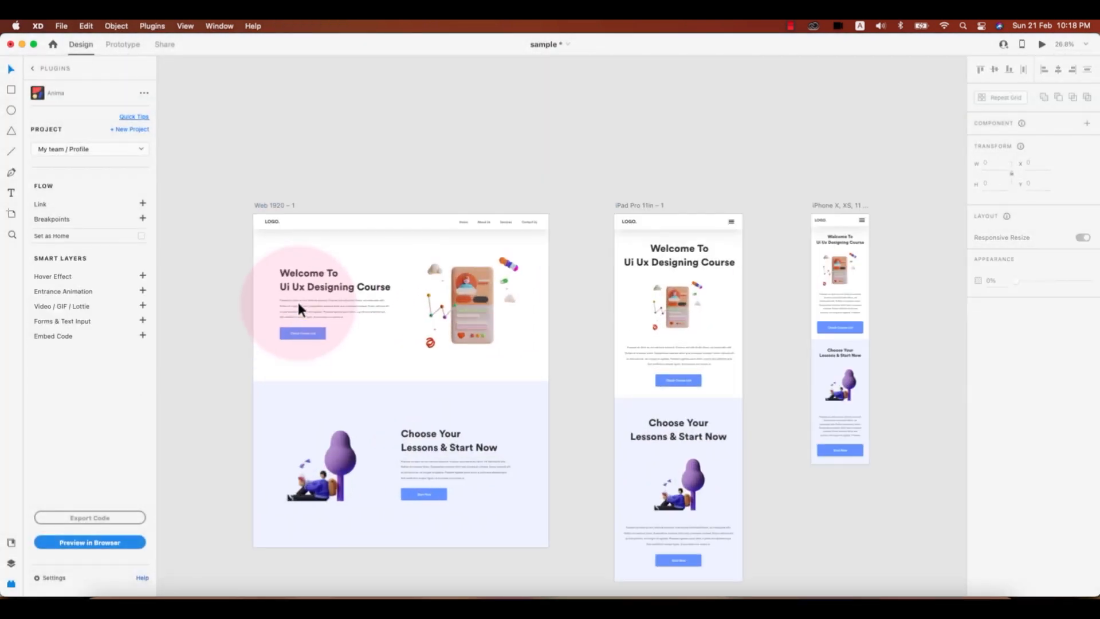
scroll(513, 344, left, 3)
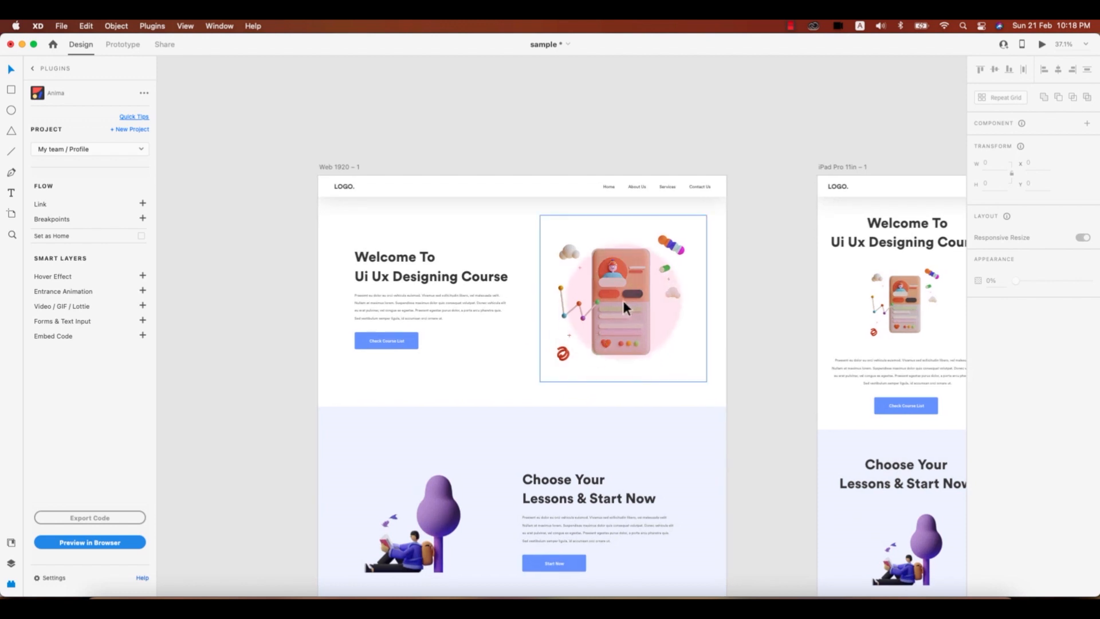
click(621, 295)
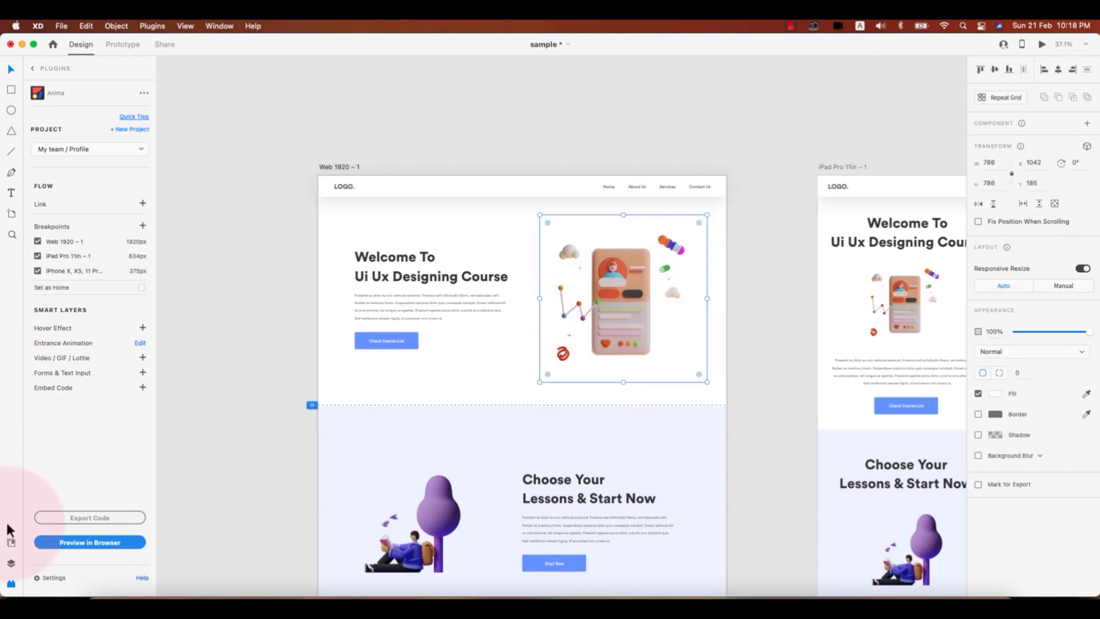
click(11, 563)
mouse_move(129, 236)
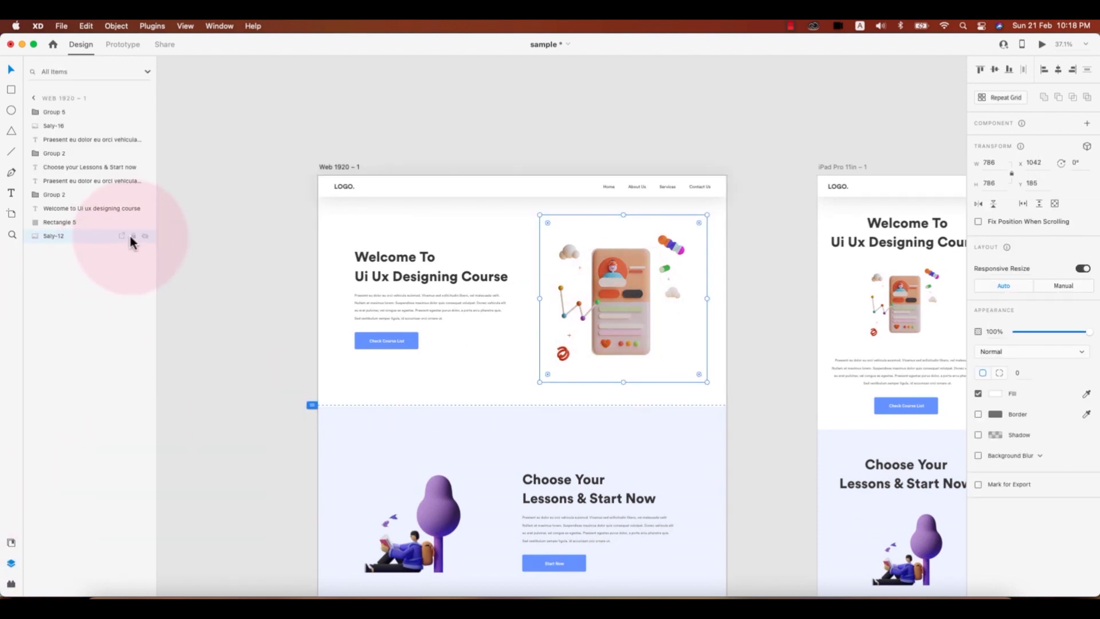
click(144, 235)
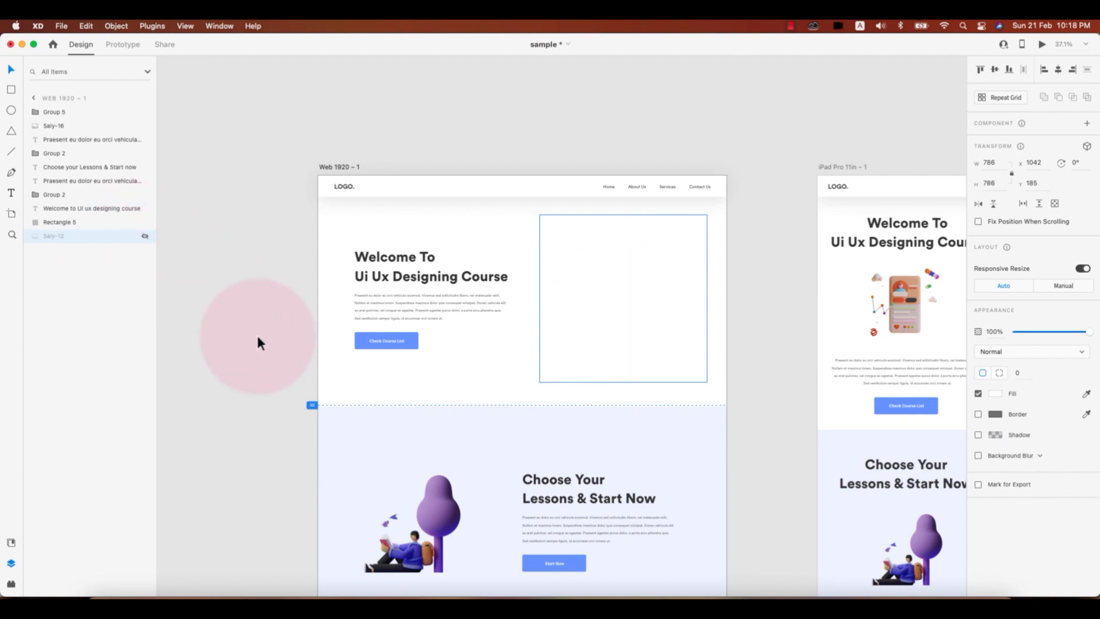
Step: Draw a rectangle about 611 × 660 in the empty hero area beside the heading on Web 1920 – 1
click(676, 308)
scroll(661, 284, up, 2)
scroll(662, 293, up, 5)
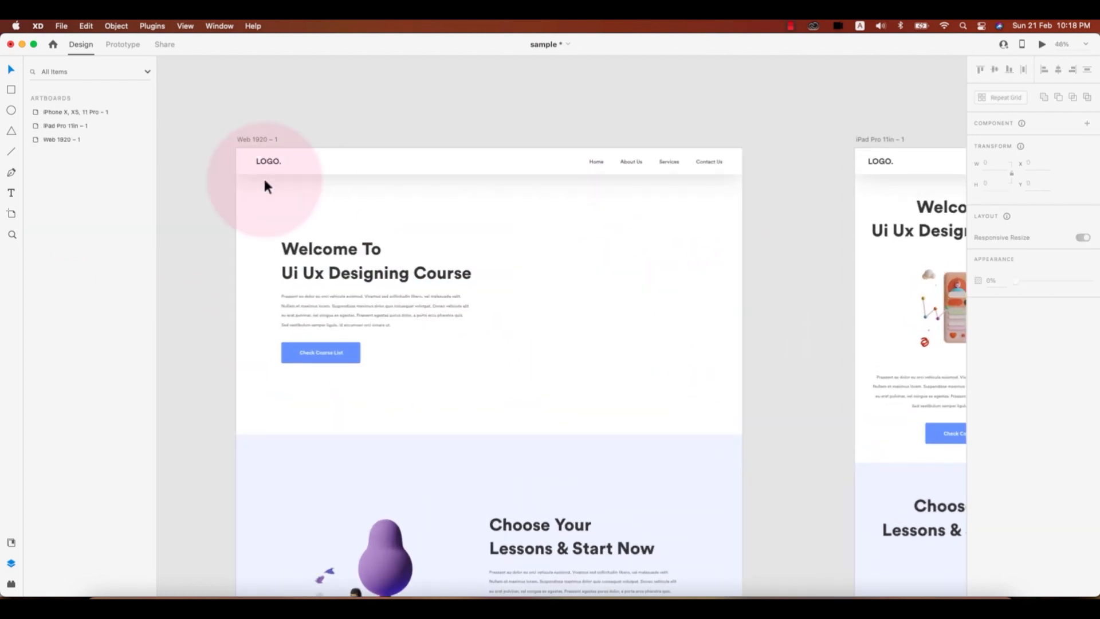
click(11, 91)
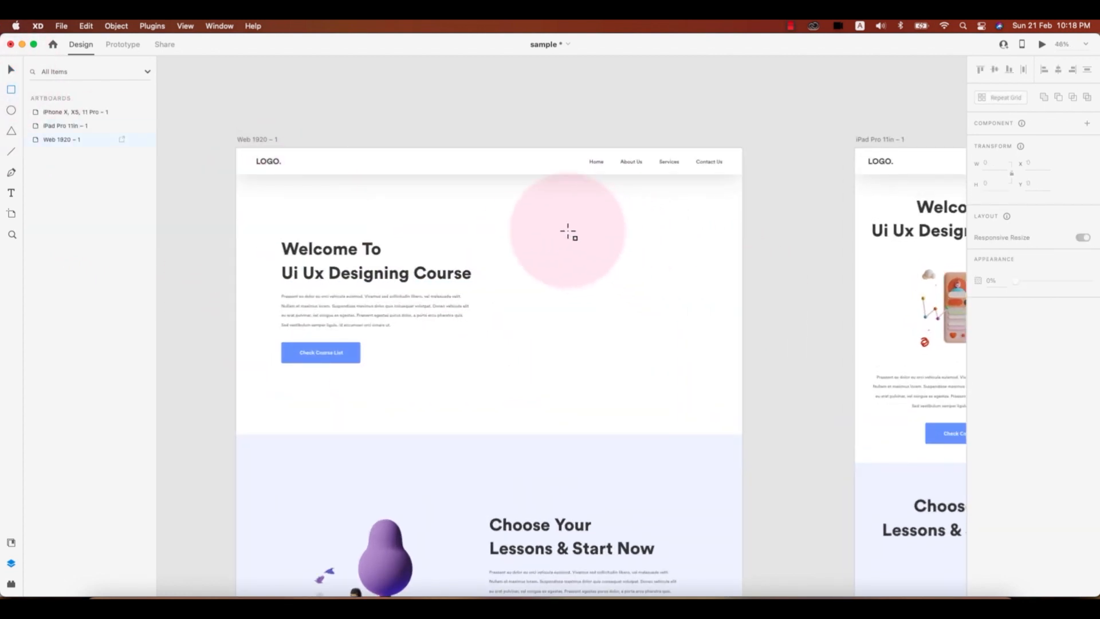
mouse_move(533, 207)
mouse_down()
mouse_move(646, 369)
mouse_move(695, 381)
mouse_up()
Step: Give the new hero rectangle a solid #000000 fill and remove its border
click(995, 394)
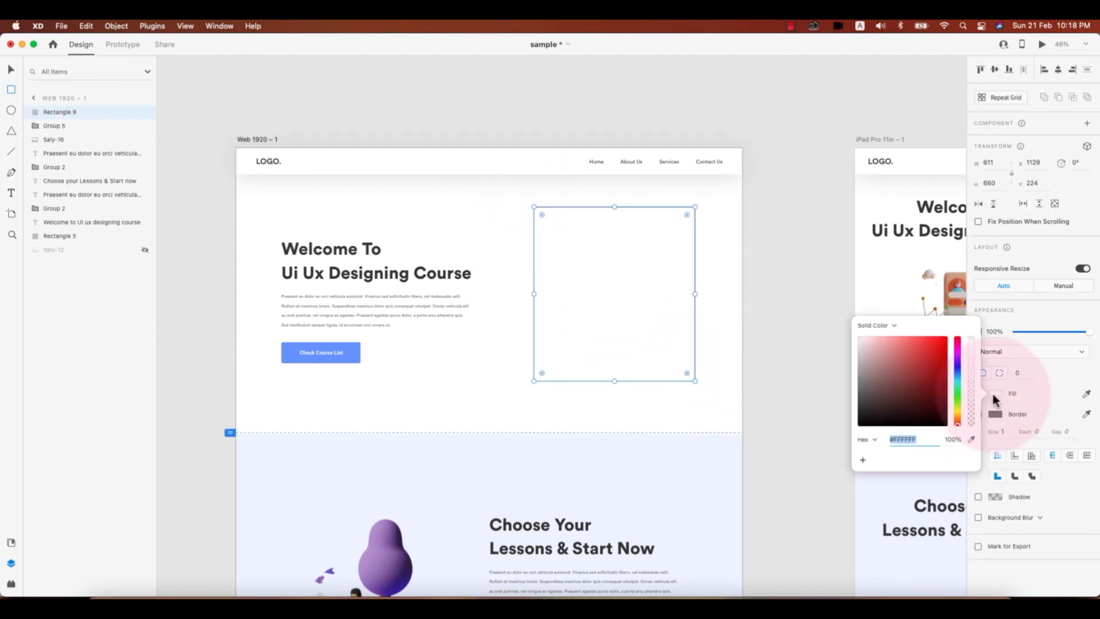
drag(888, 385, 840, 445)
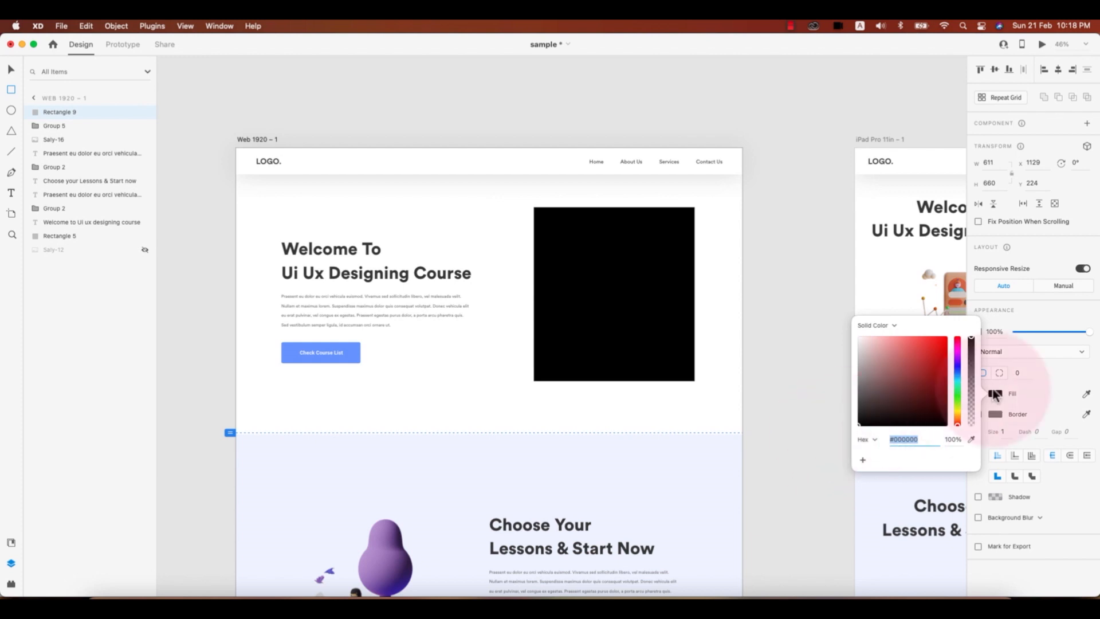
click(1019, 395)
click(977, 414)
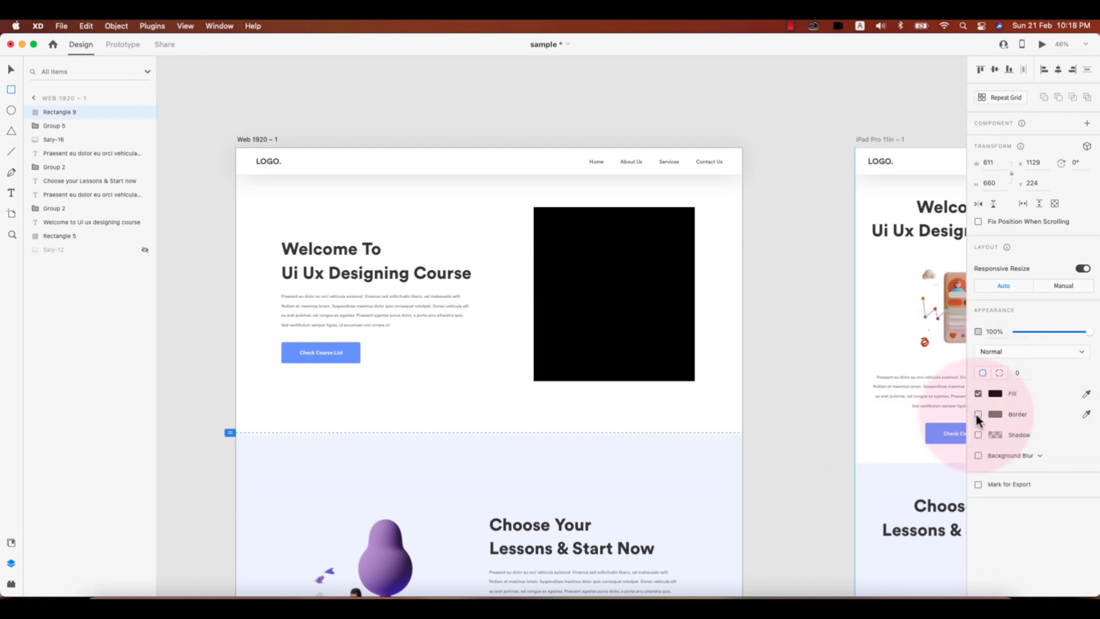
click(802, 284)
Step: Move the black rectangle slightly down to about Y 252 and widen it on its left side to about 633
click(654, 308)
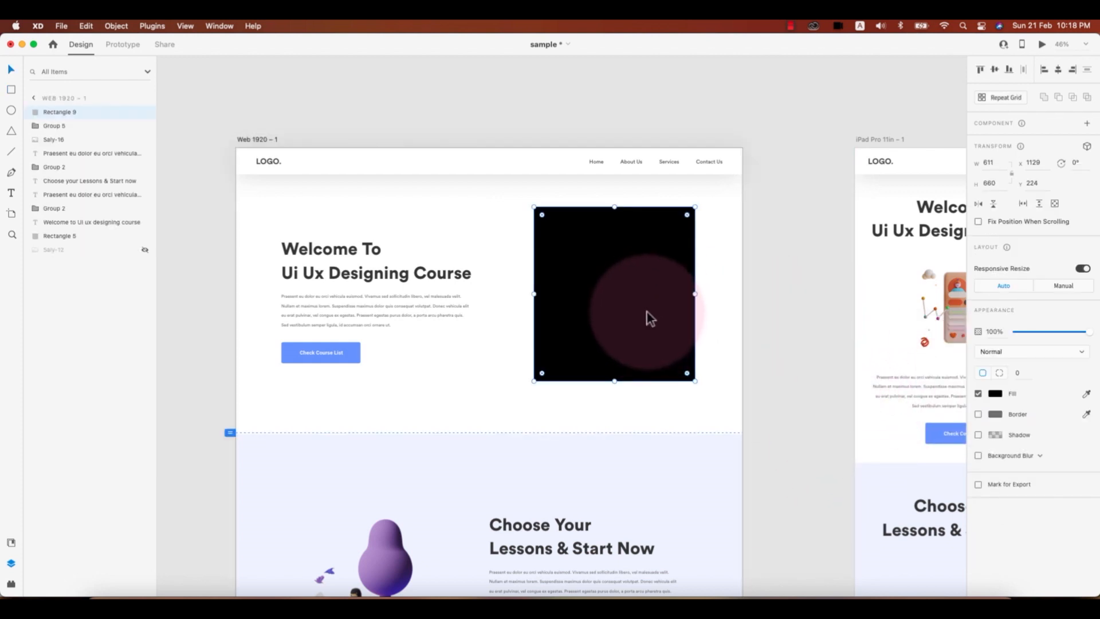
drag(647, 311, 645, 317)
drag(531, 320, 525, 318)
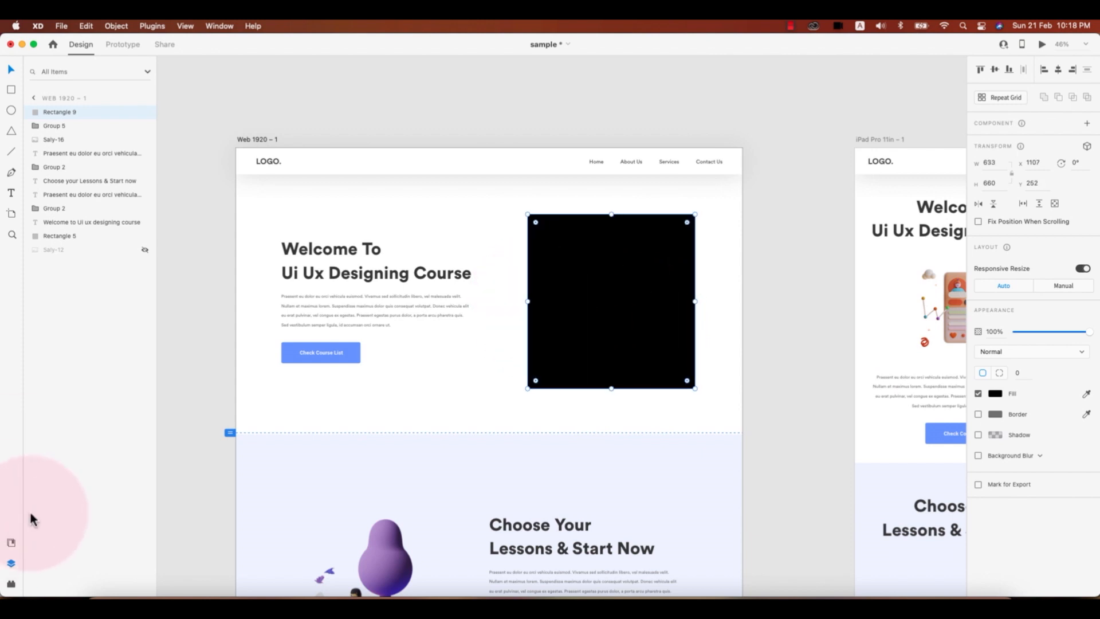
Step: Open Anima's Video / GIF / Lottie settings for the black rectangle and copy the "Launch" rocket animation's Lottie URL from LottieFiles in Chrome
click(11, 583)
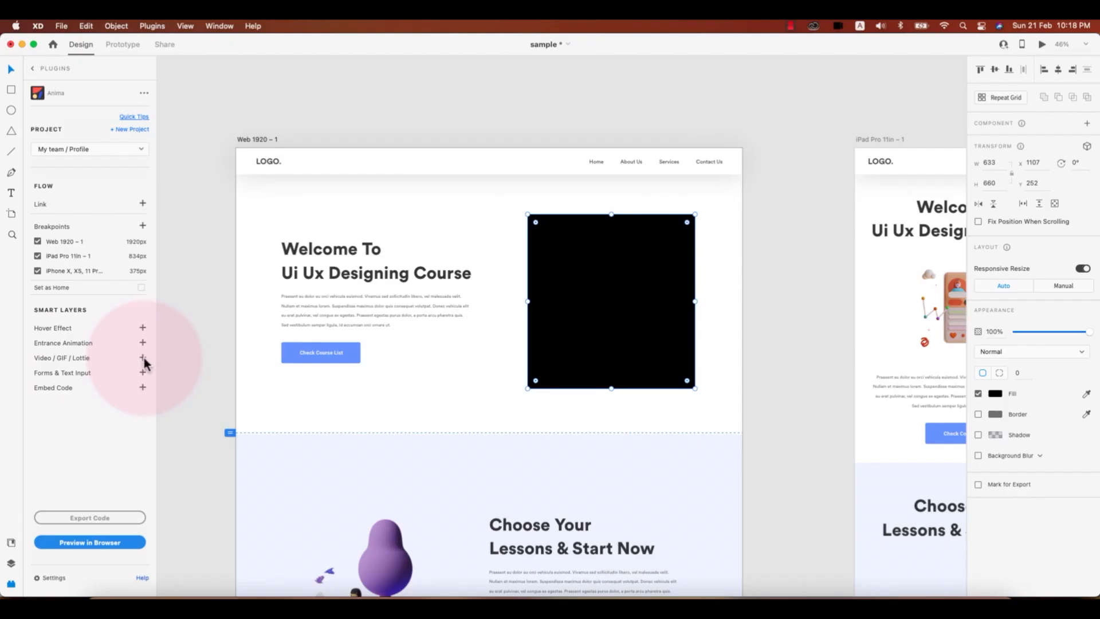
click(237, 395)
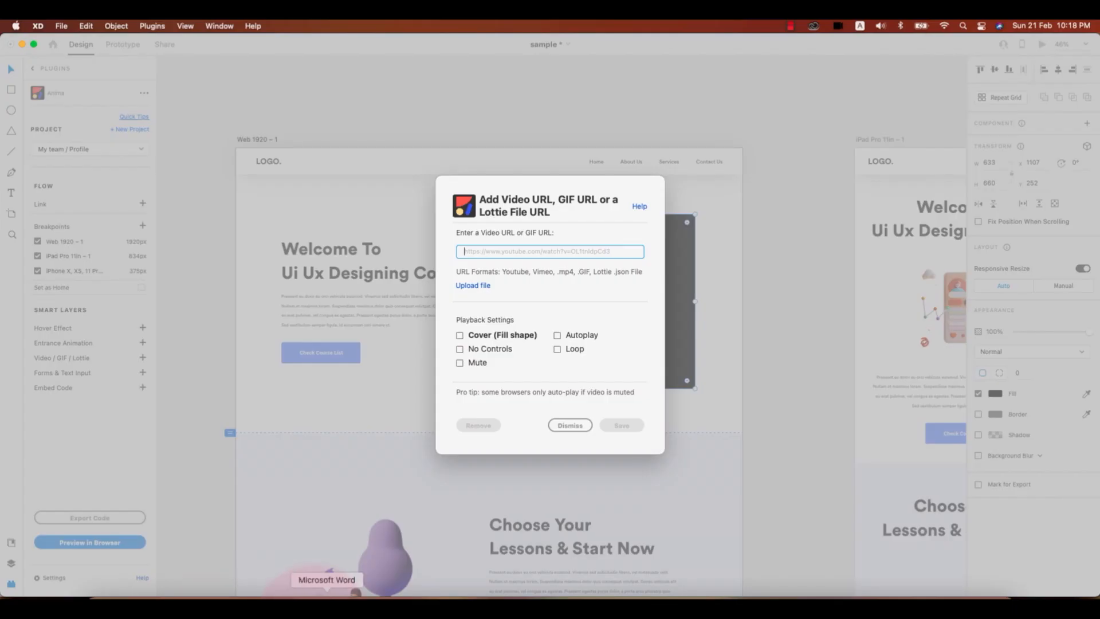
click(294, 593)
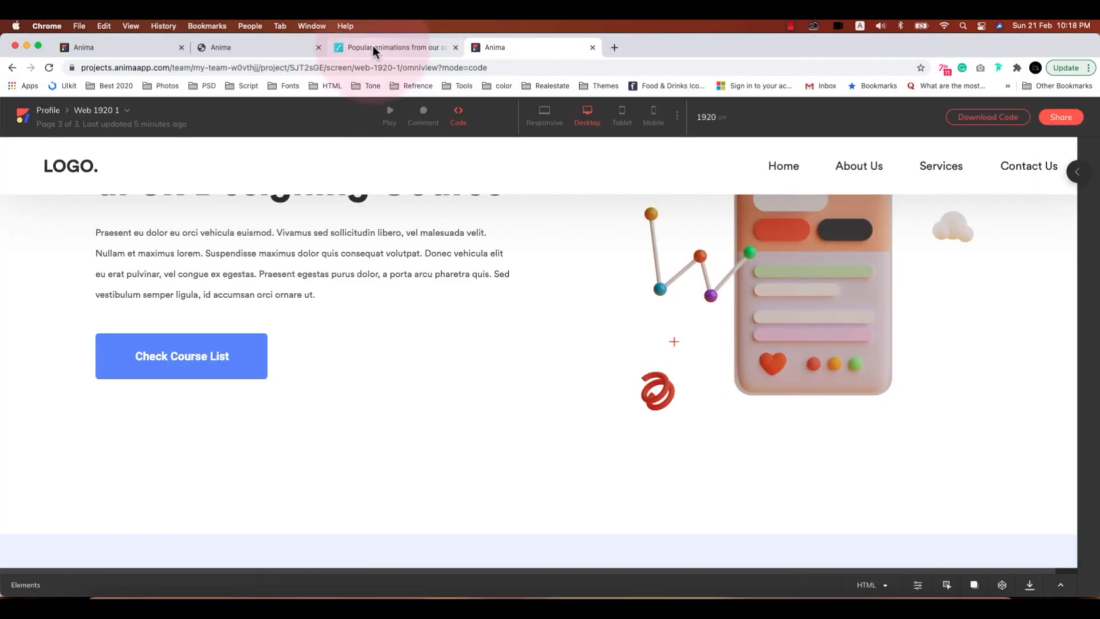
click(388, 49)
scroll(167, 238, down, 3)
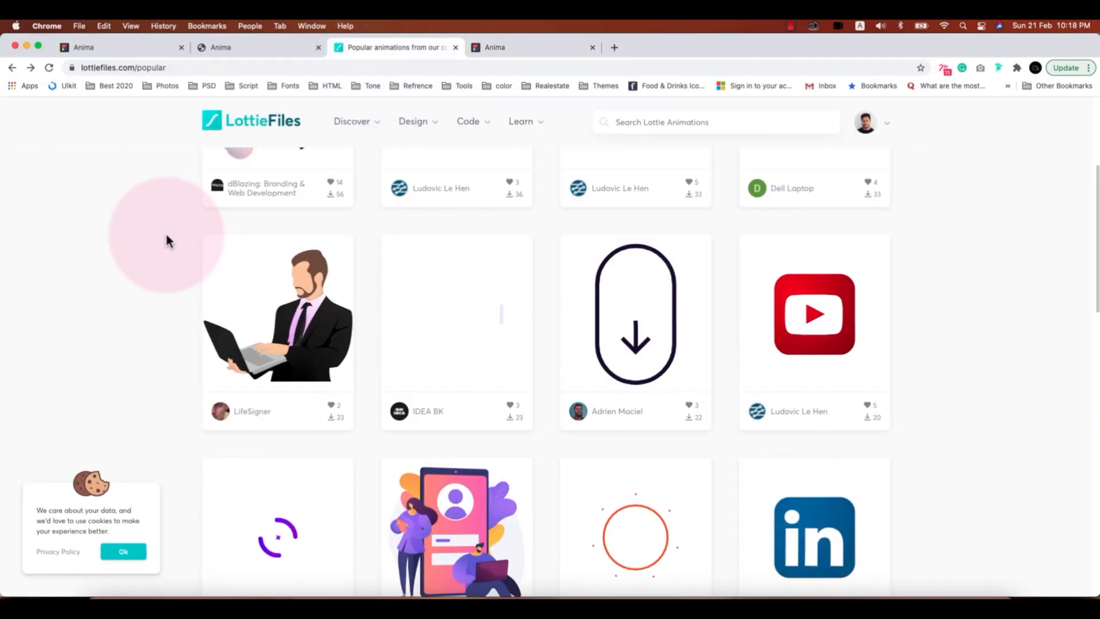
scroll(166, 237, up, 3)
click(267, 280)
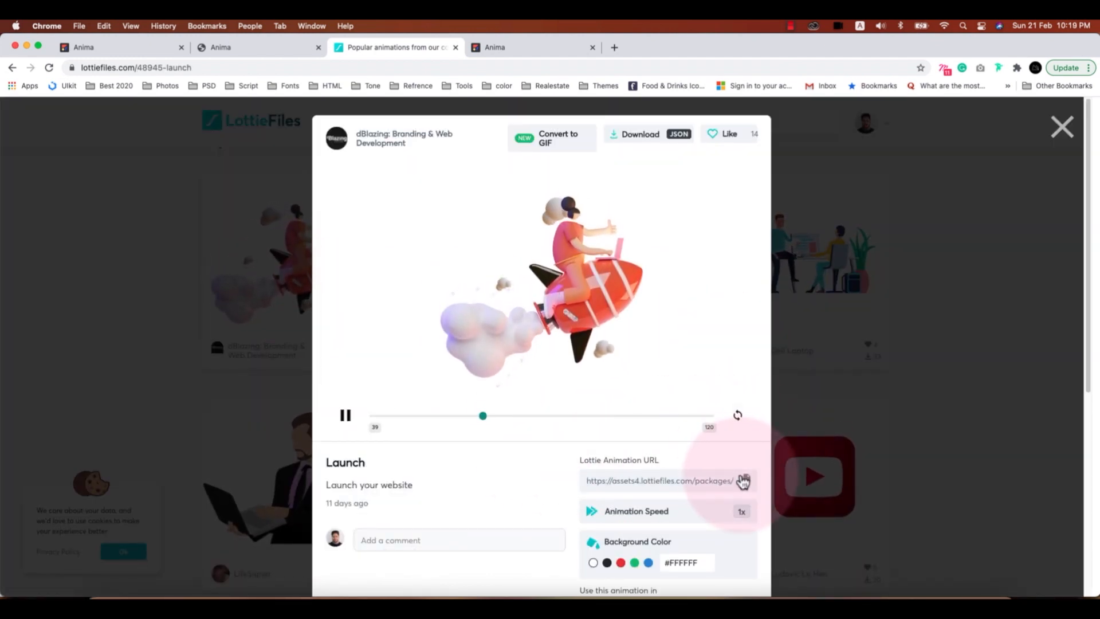
click(745, 484)
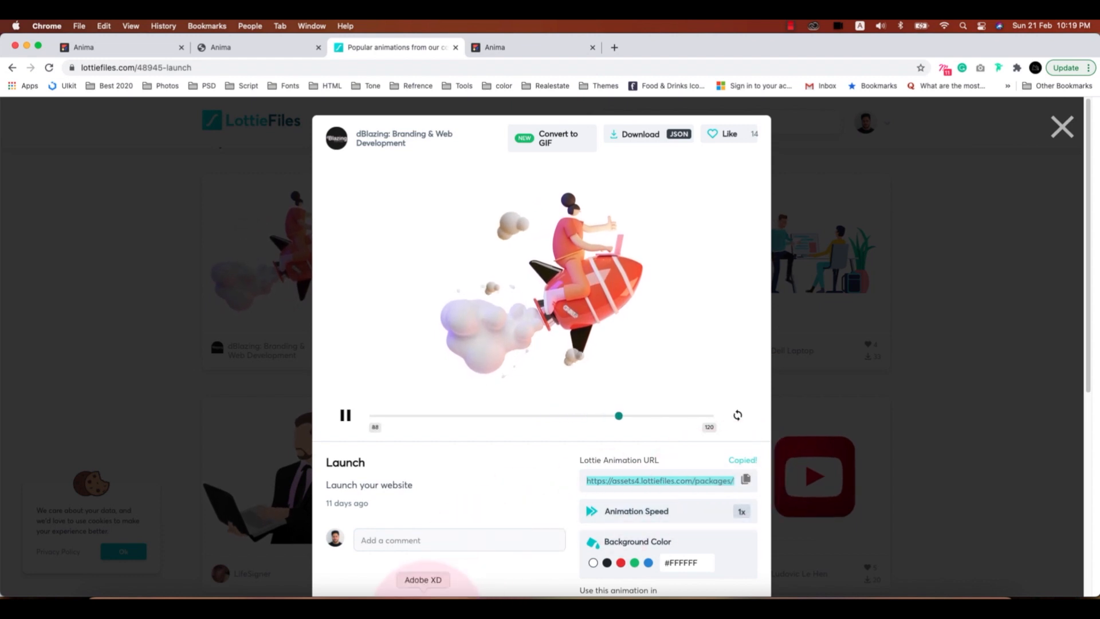
Step: Back in Adobe XD, attach the copied Lottie URL to the black rectangle with Cover (Fill shape), No Controls, Mute and Autoplay, and save
click(422, 595)
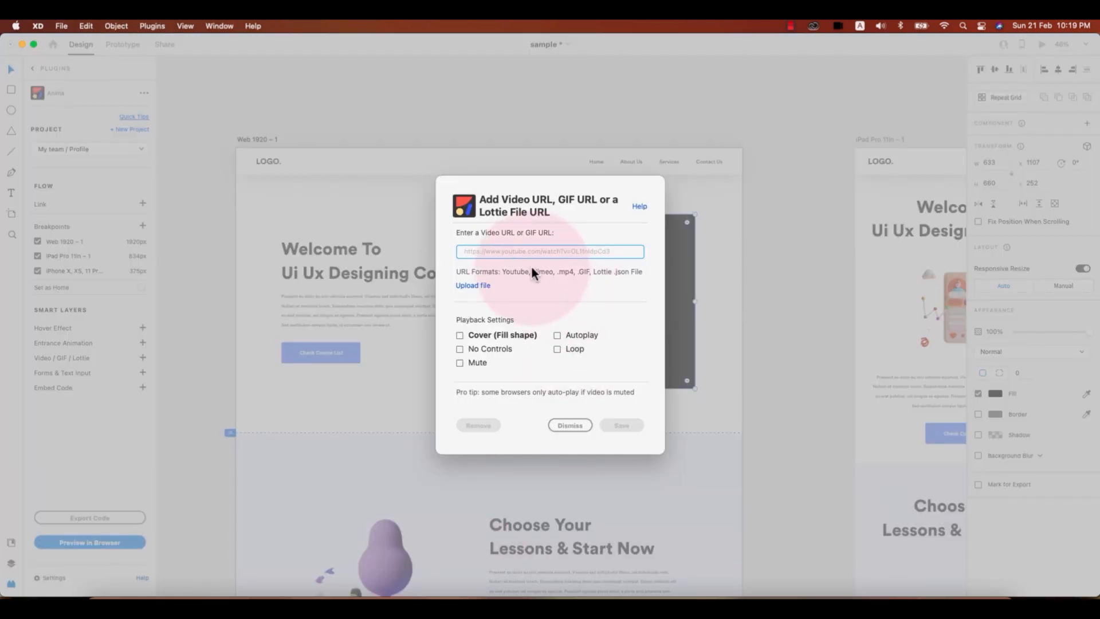
key(super+v)
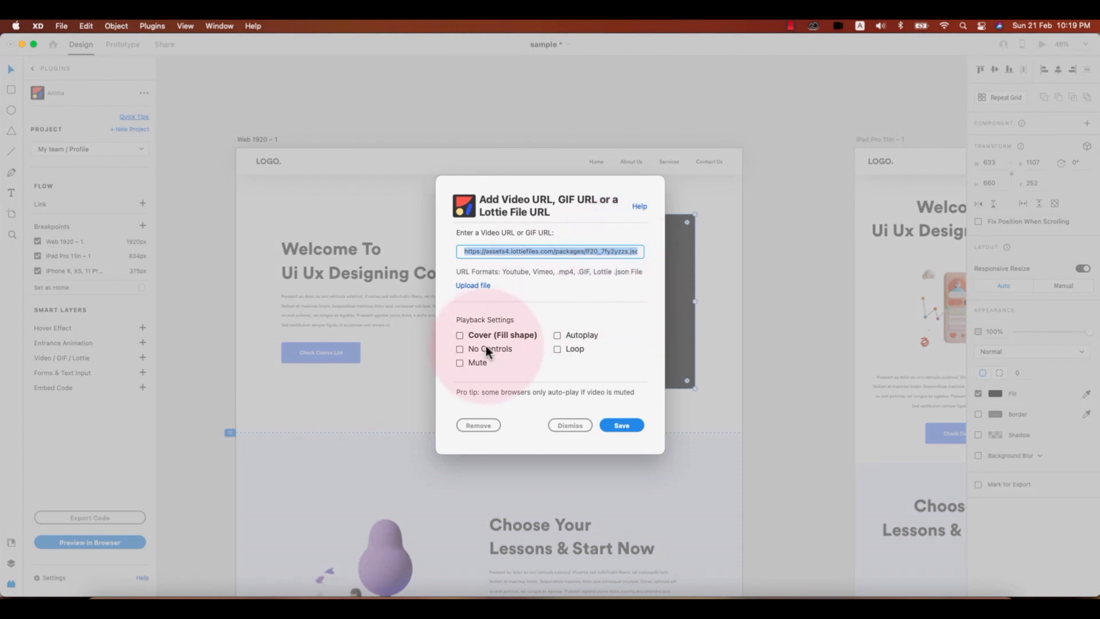
click(460, 362)
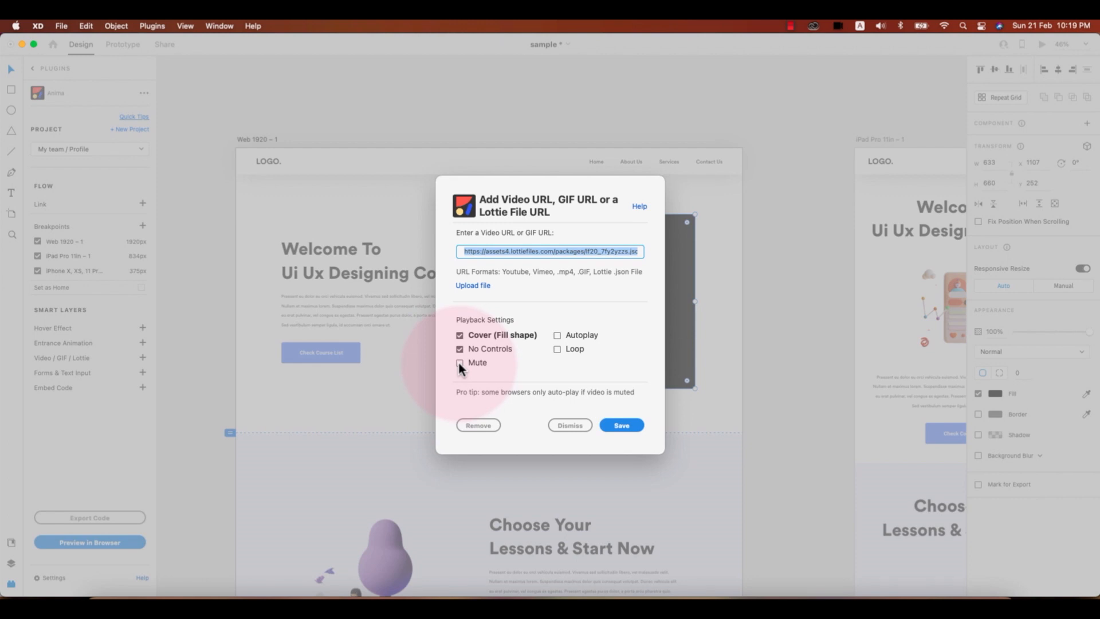
click(556, 335)
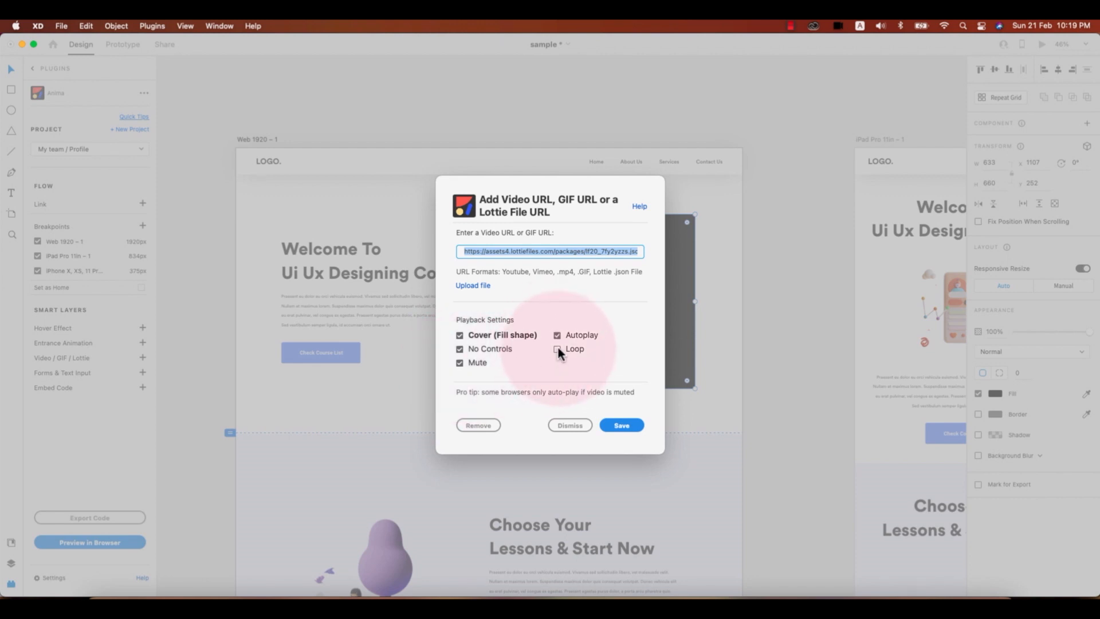
click(621, 425)
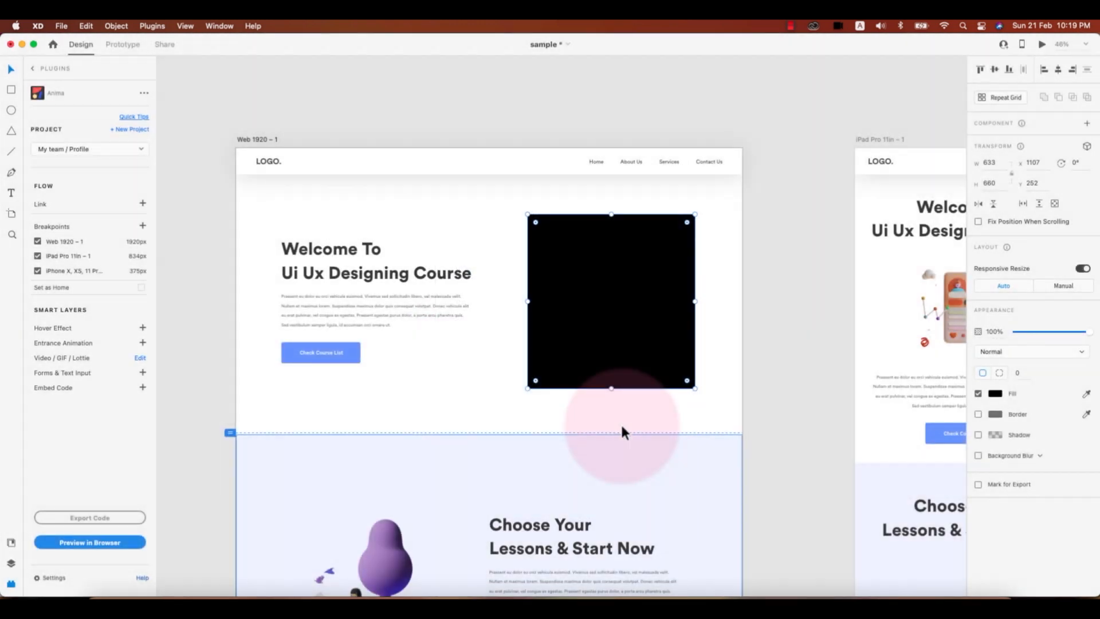
Step: Draw a rectangle about 570 × 654 over the tree illustration beside "Choose Your Lessons & Start Now" on the desktop artboard
click(772, 389)
scroll(773, 394, down, 1)
scroll(386, 458, down, 4)
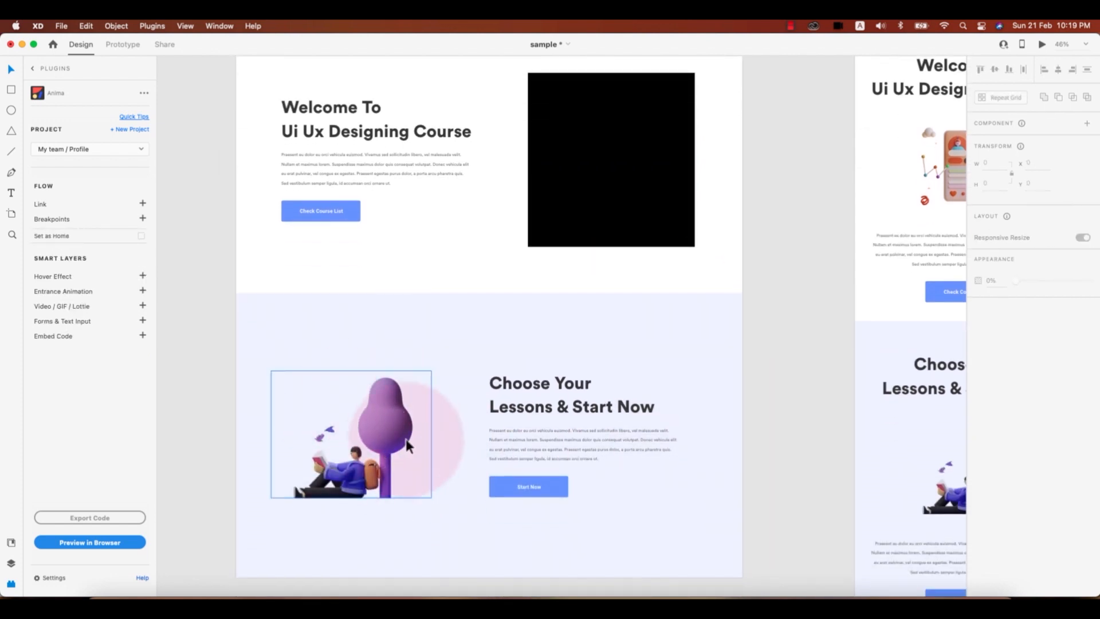
scroll(397, 411, down, 1)
click(11, 89)
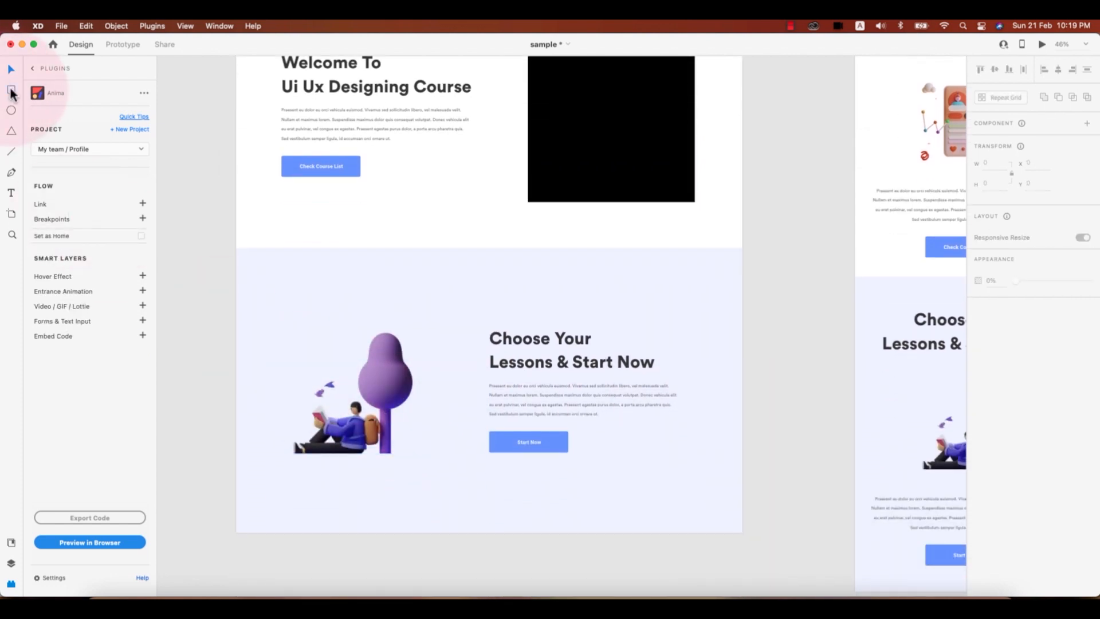
mouse_move(281, 304)
mouse_down()
mouse_move(411, 478)
mouse_move(432, 476)
mouse_up()
click(11, 69)
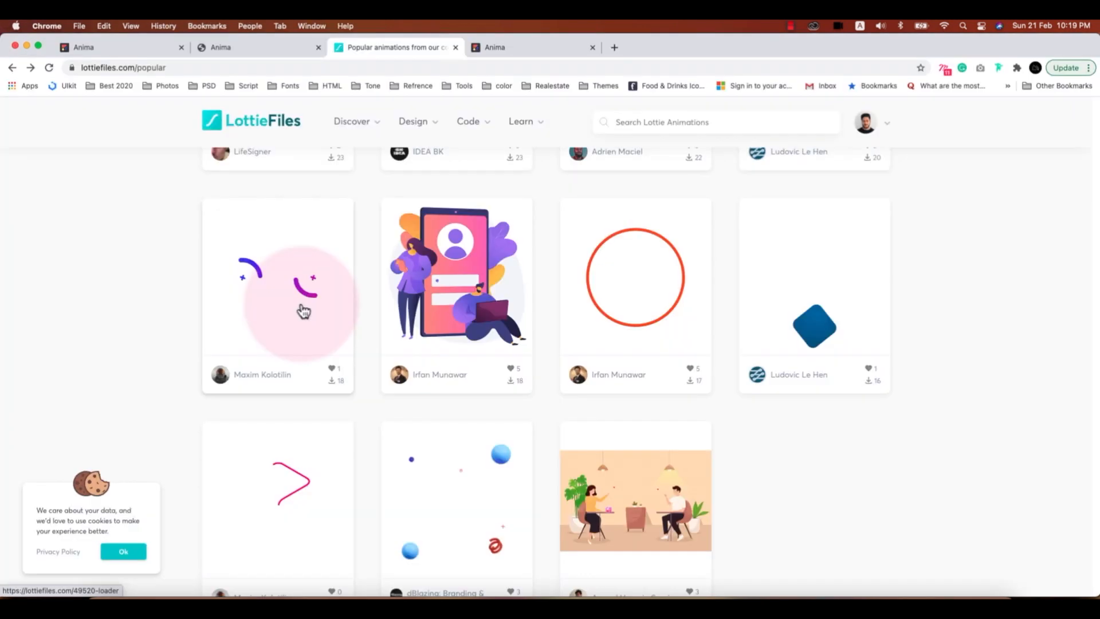
Step: Copy the Lottie URL of the "Background Floting" animation from LottieFiles in Chrome and return to Adobe XD
scroll(300, 309, down, 4)
click(445, 296)
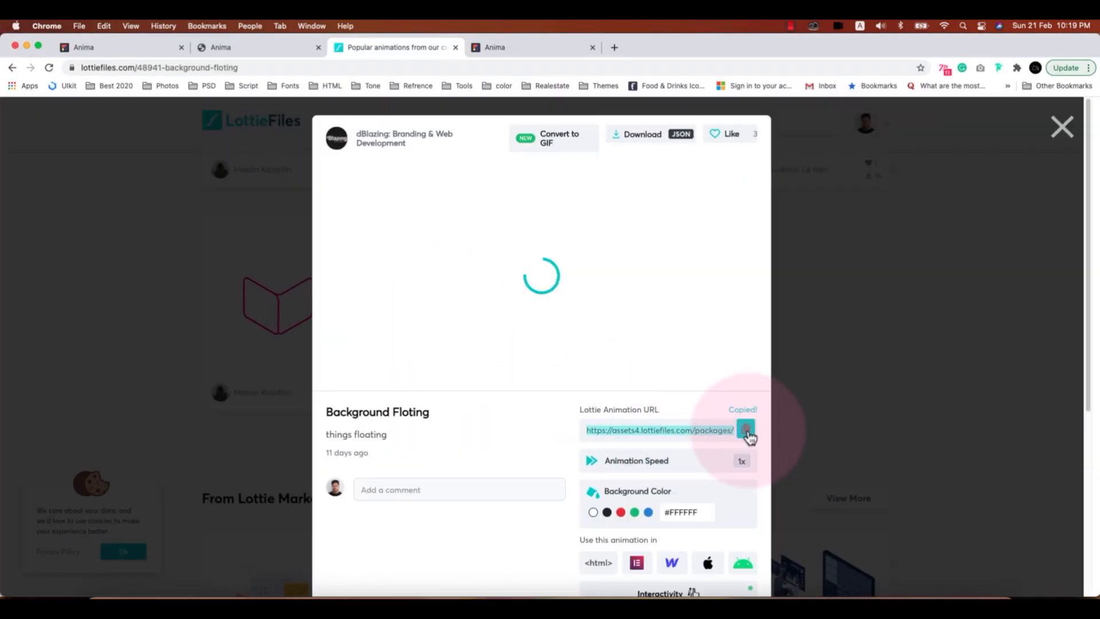
click(429, 608)
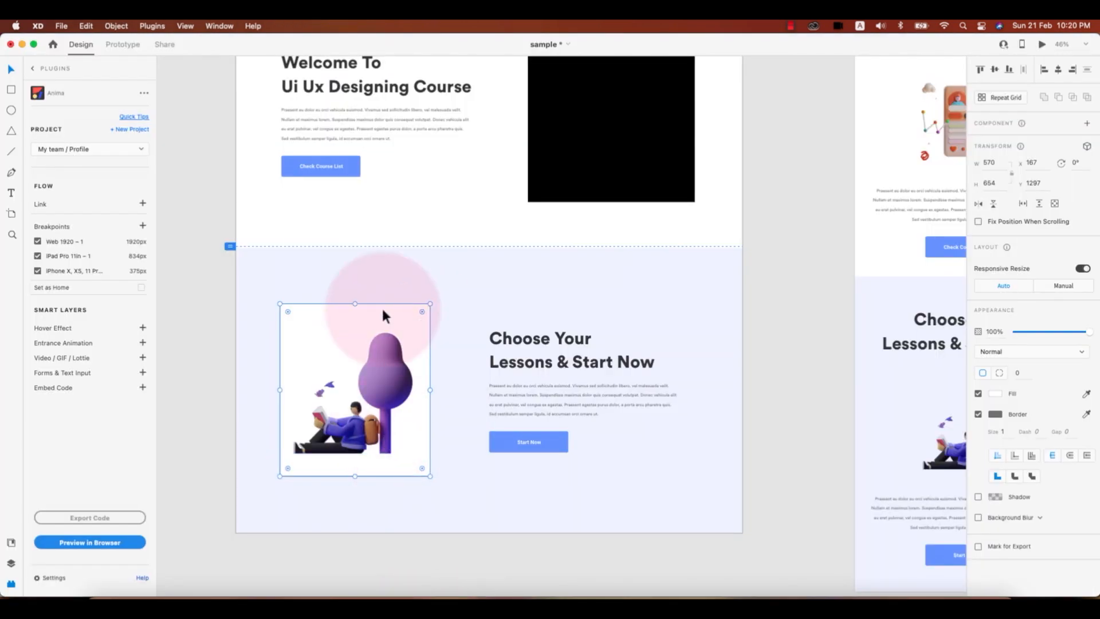
Step: Attach the copied Lottie URL to the rectangle over the tree illustration with Cover (Fill shape), No Controls, Mute and Autoplay, and save
click(138, 358)
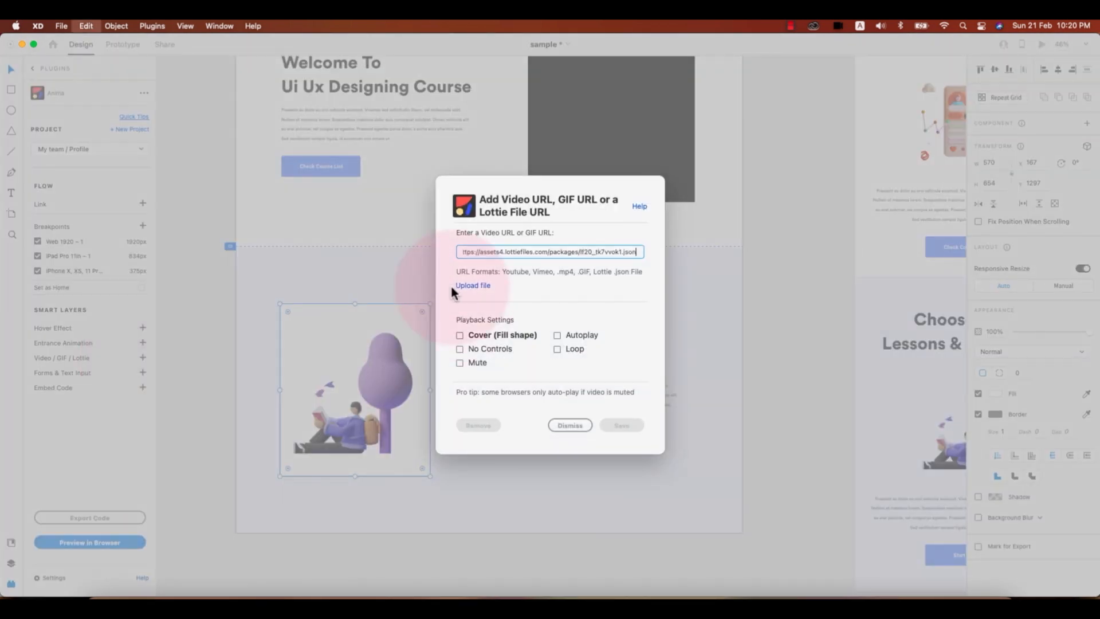
key(super+v)
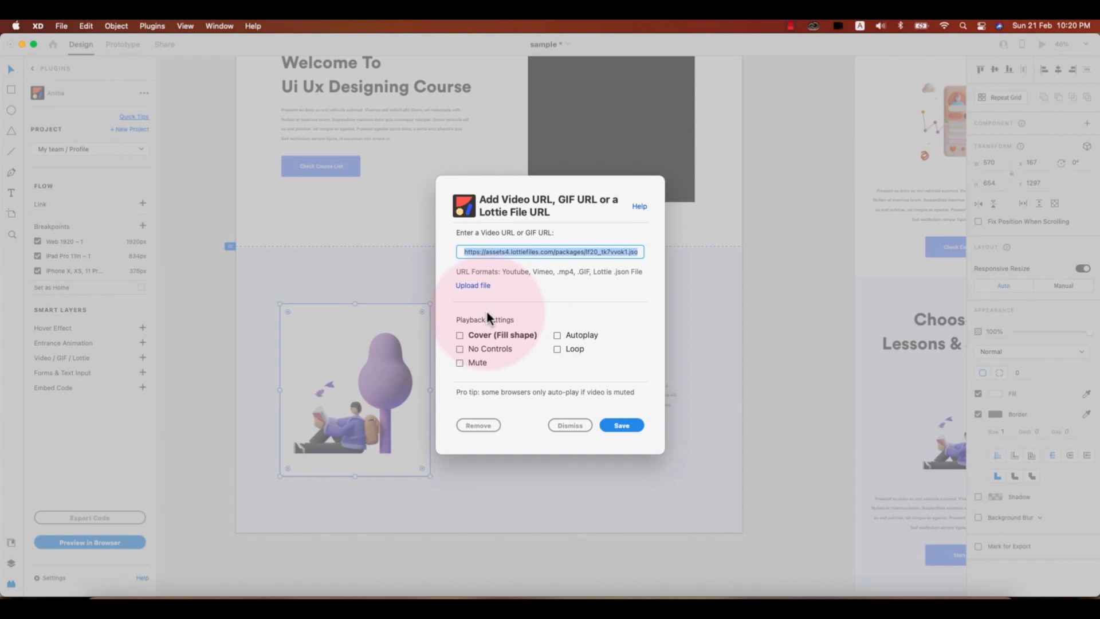
click(460, 336)
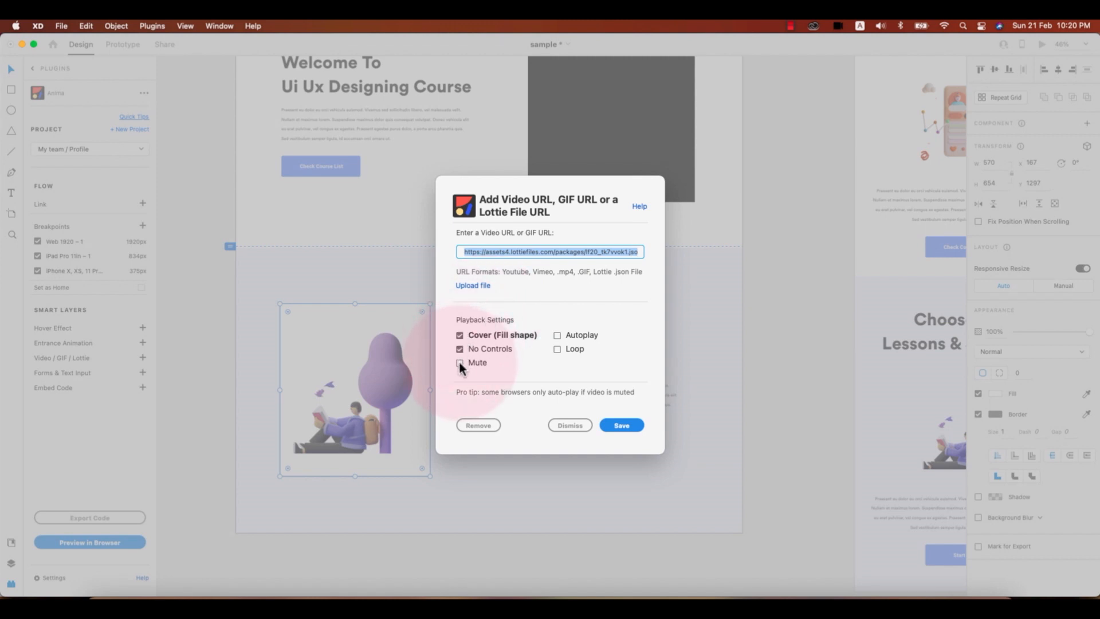
click(460, 364)
click(556, 336)
click(557, 349)
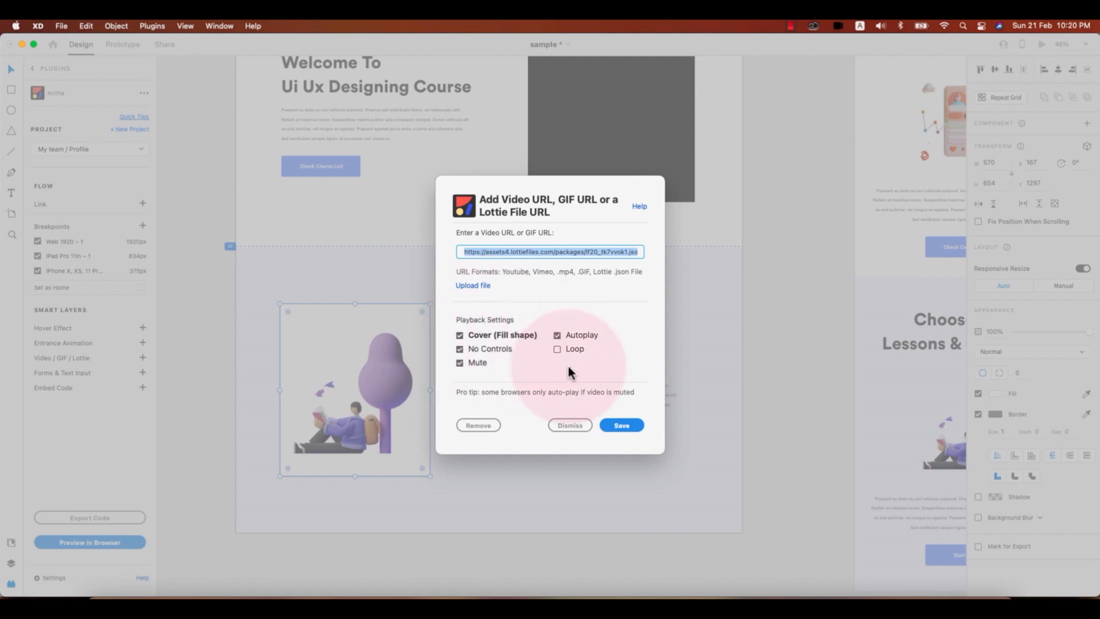
click(622, 425)
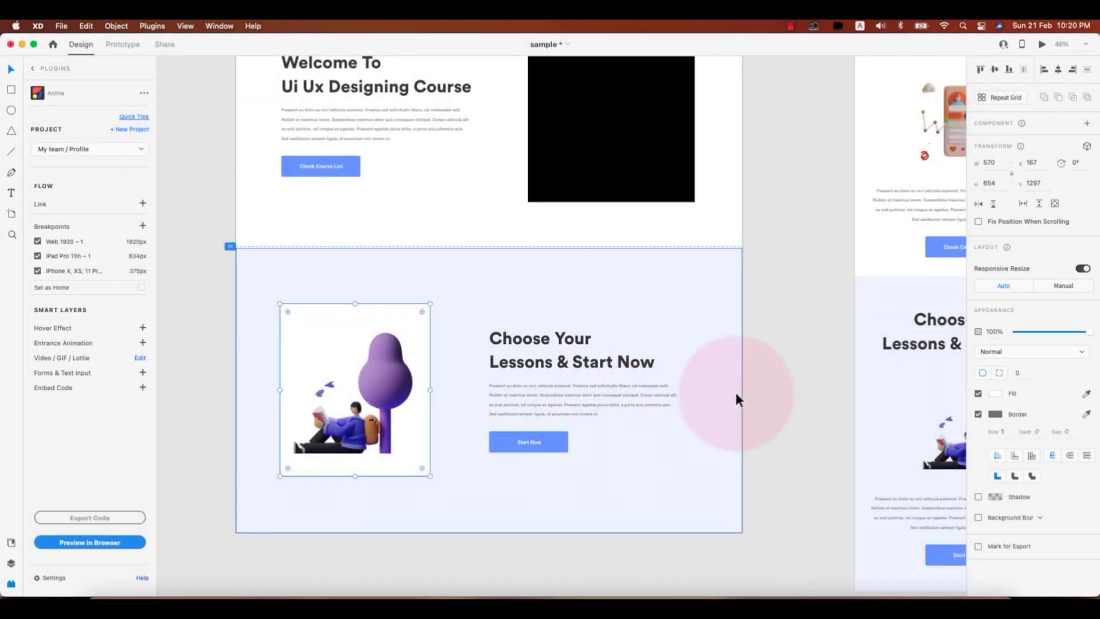
scroll(742, 394, up, 5)
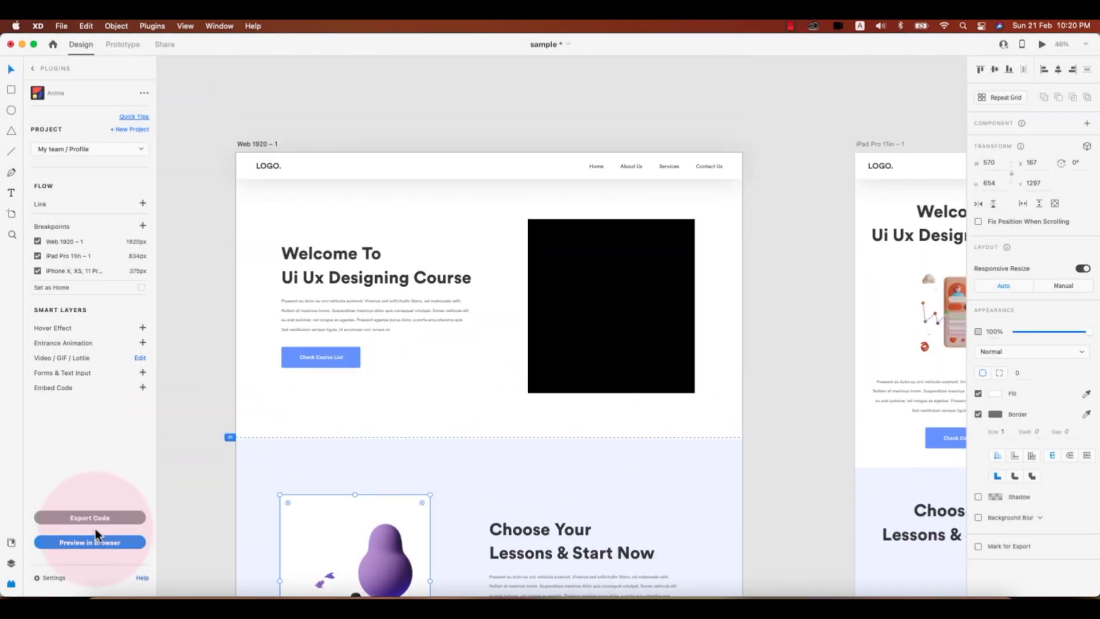
Step: Generate an Anima browser preview of the design, open the prototype draft, and close the older preview tab
click(97, 541)
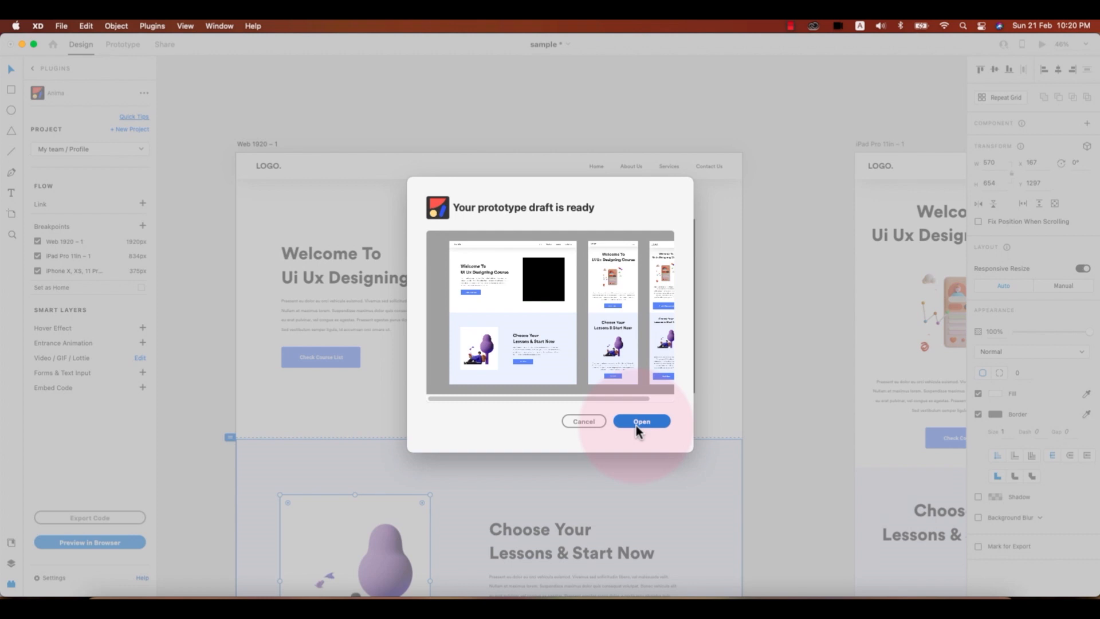
click(636, 425)
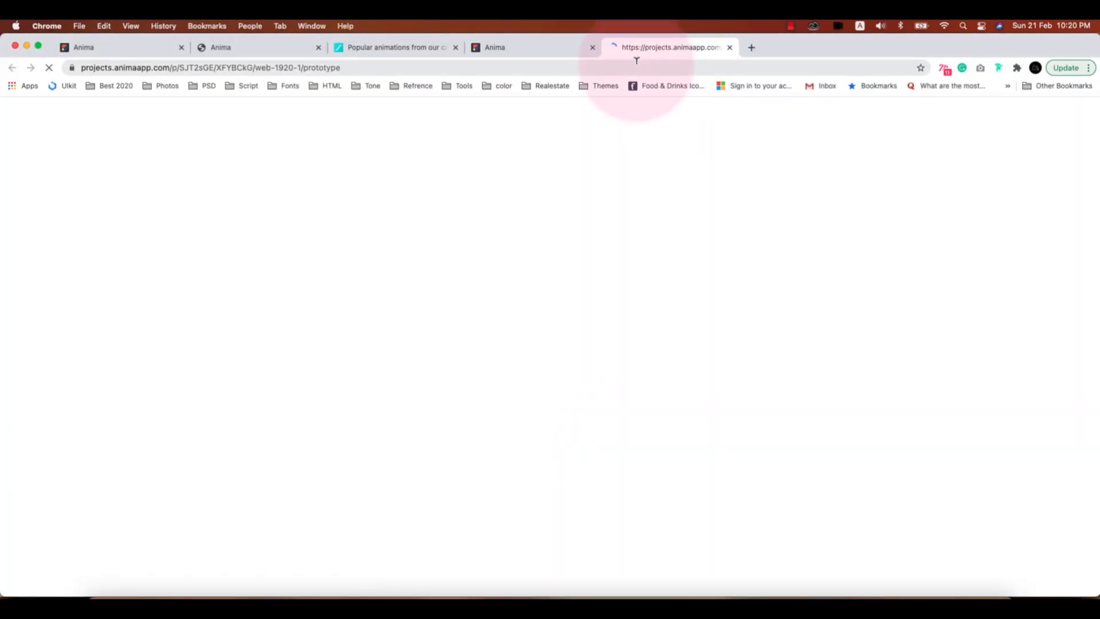
click(593, 48)
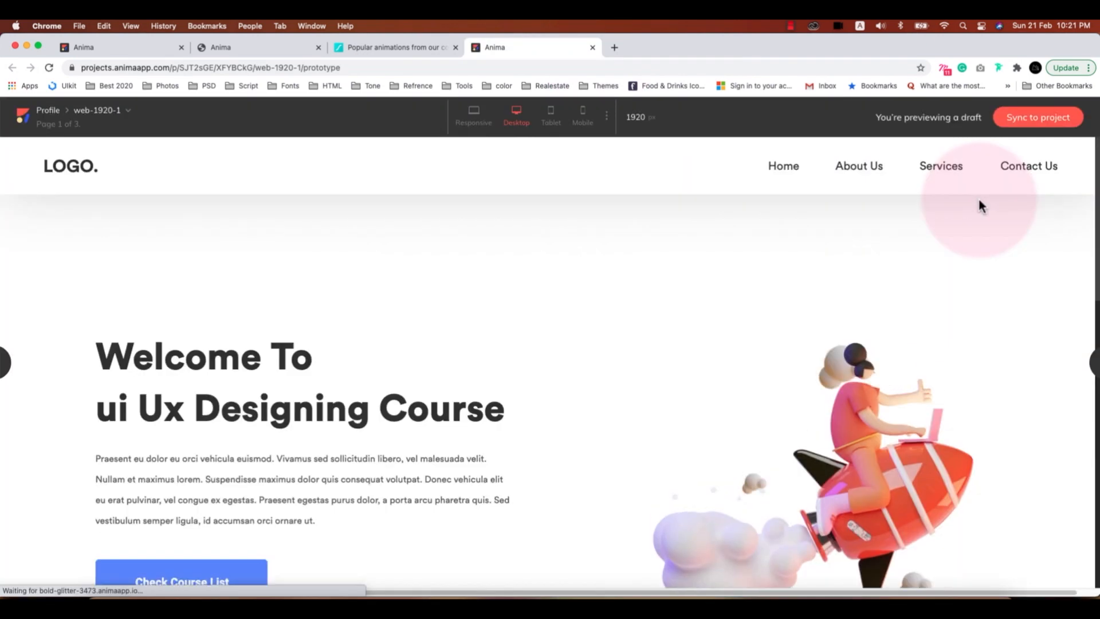
Step: Examine both Lottie animations in the desktop preview, including the edges of the one beside "Choose Your Lessons & Start Now"
scroll(966, 288, down, 3)
scroll(967, 292, down, 5)
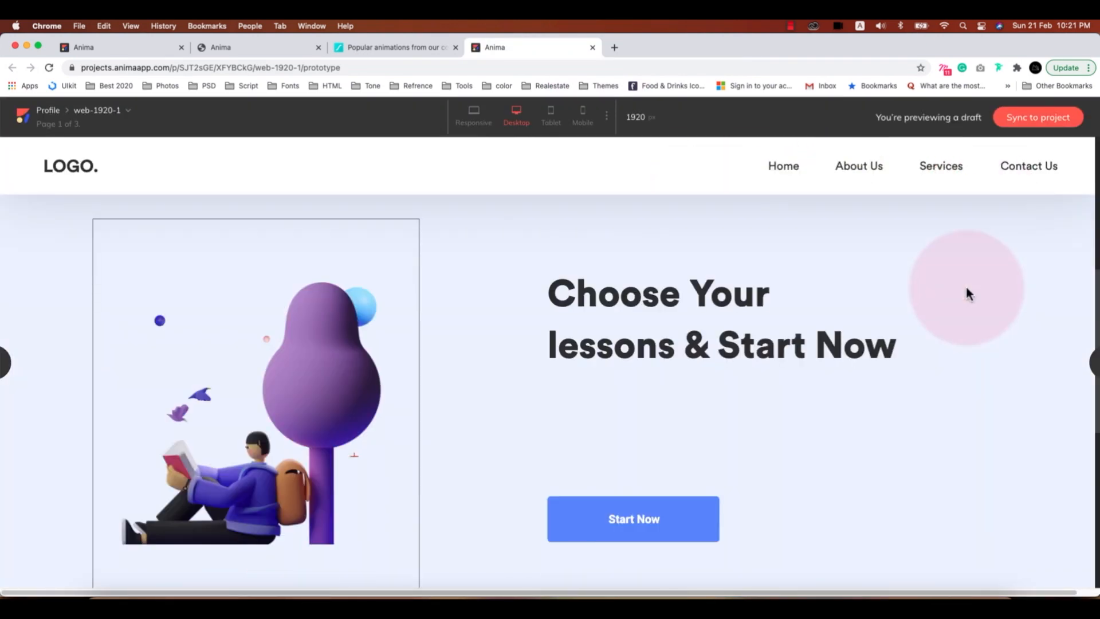
scroll(967, 288, down, 1)
scroll(865, 317, up, 2)
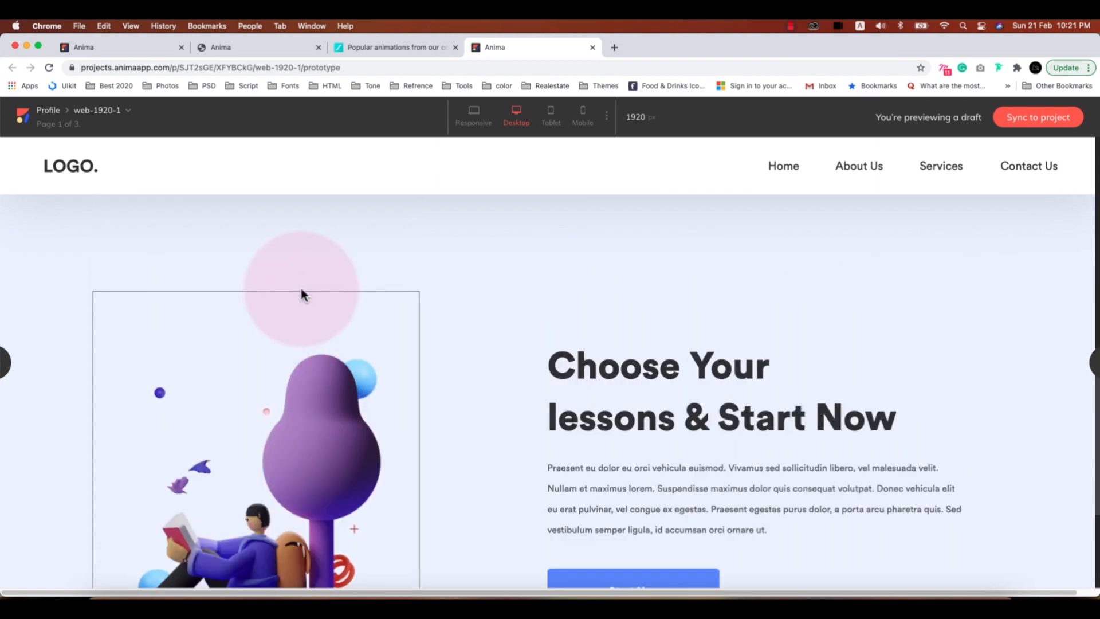
scroll(420, 349, down, 2)
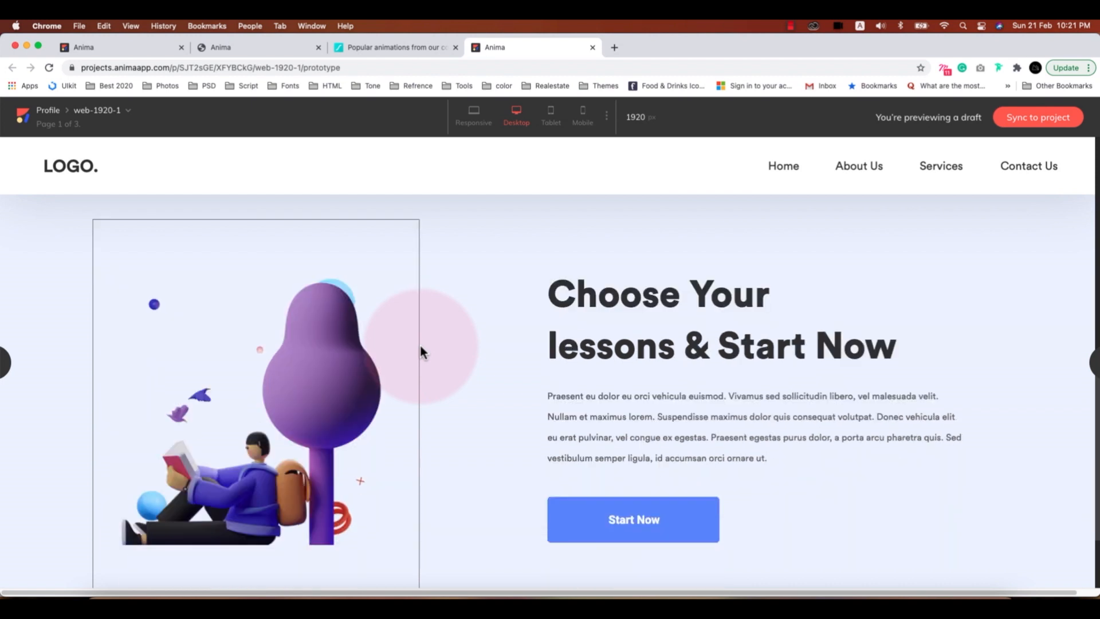
scroll(420, 346, up, 3)
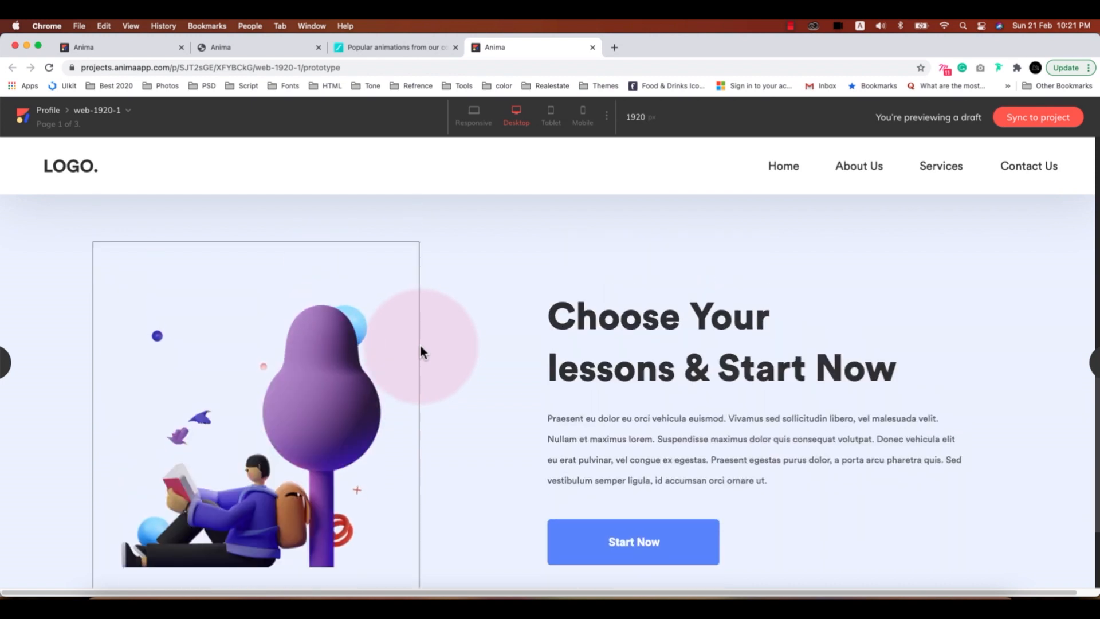
scroll(420, 348, up, 5)
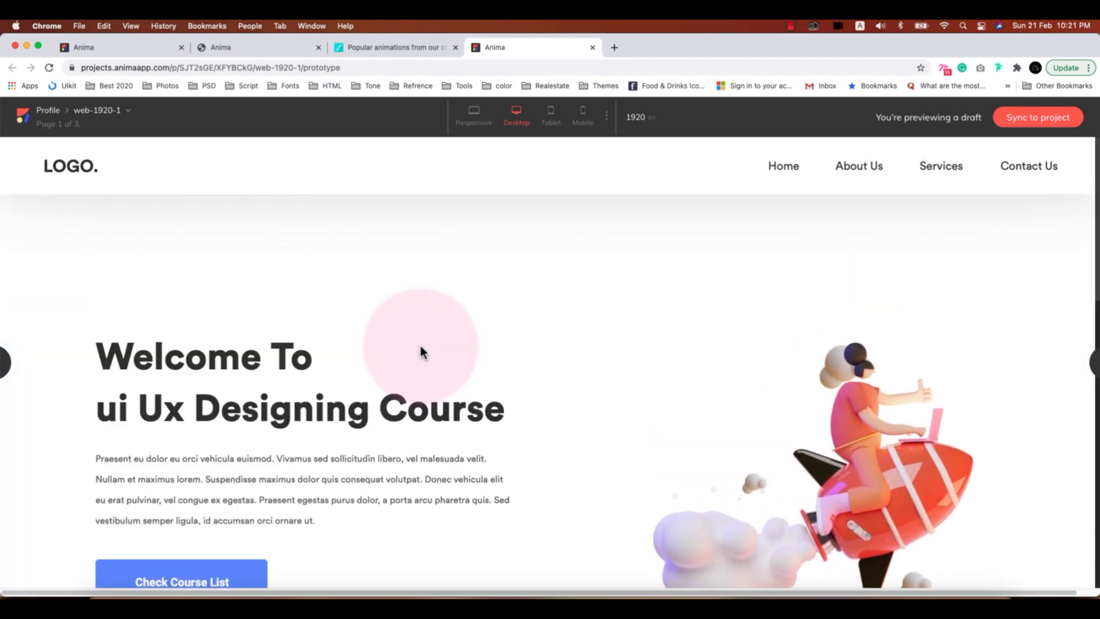
scroll(420, 348, down, 3)
Step: Back in Adobe XD, dismiss the preview rating prompt, remove the border from the rectangle over the tree illustration, and deselect it
click(422, 590)
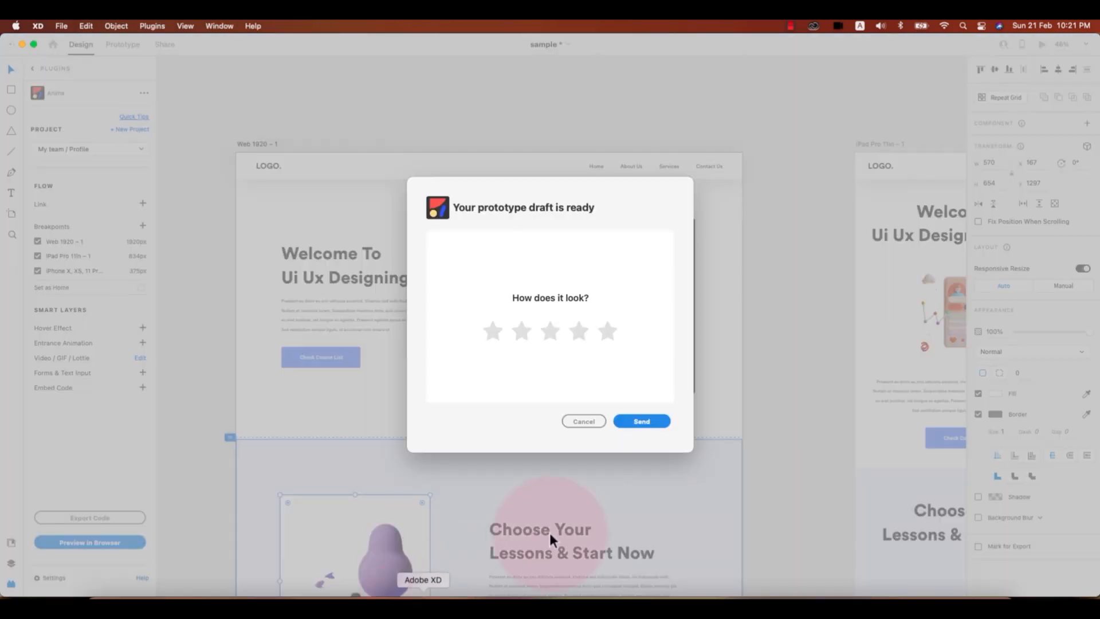
click(583, 420)
scroll(761, 390, down, 2)
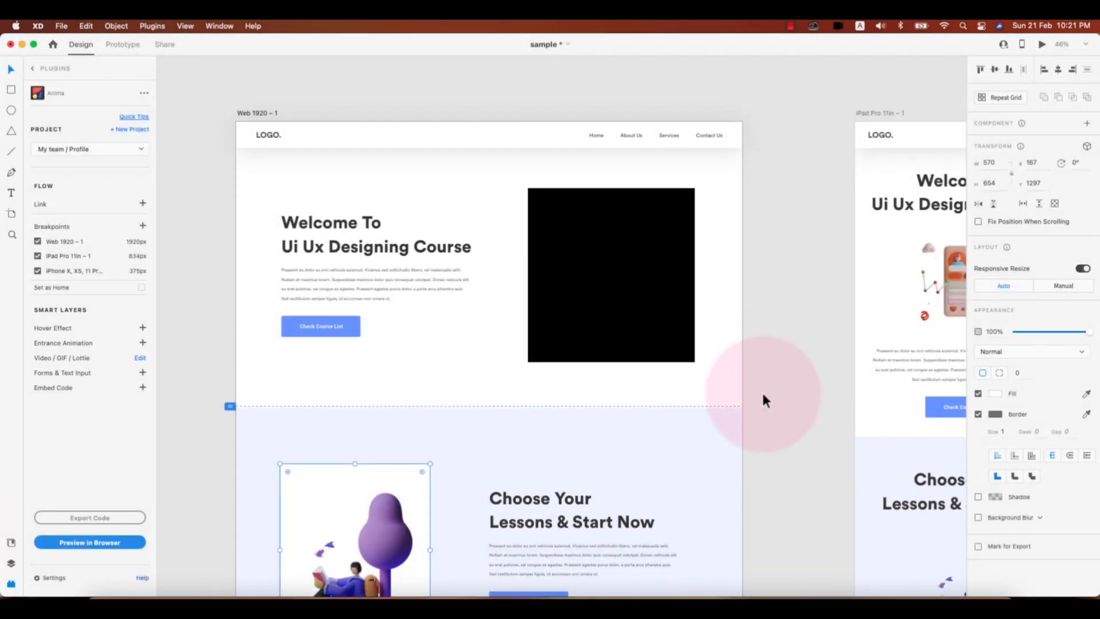
click(386, 476)
scroll(716, 321, down, 4)
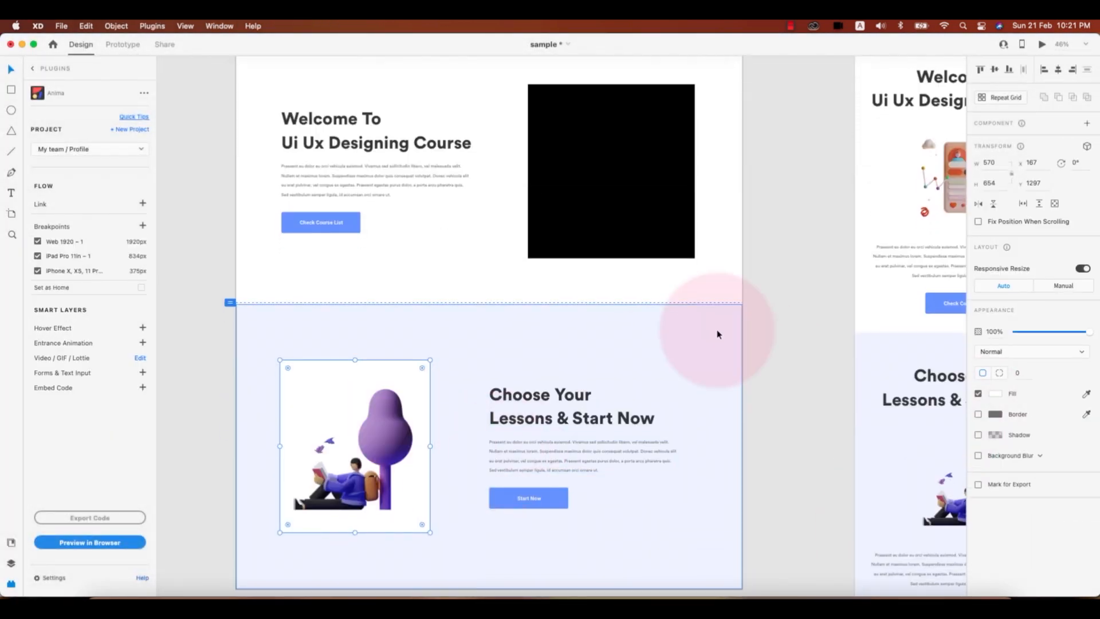
click(614, 172)
click(407, 383)
click(504, 367)
Step: Generate and open a fresh Anima browser preview, and check the borderless tree animation and the hero animation on the desktop page
click(94, 542)
click(614, 343)
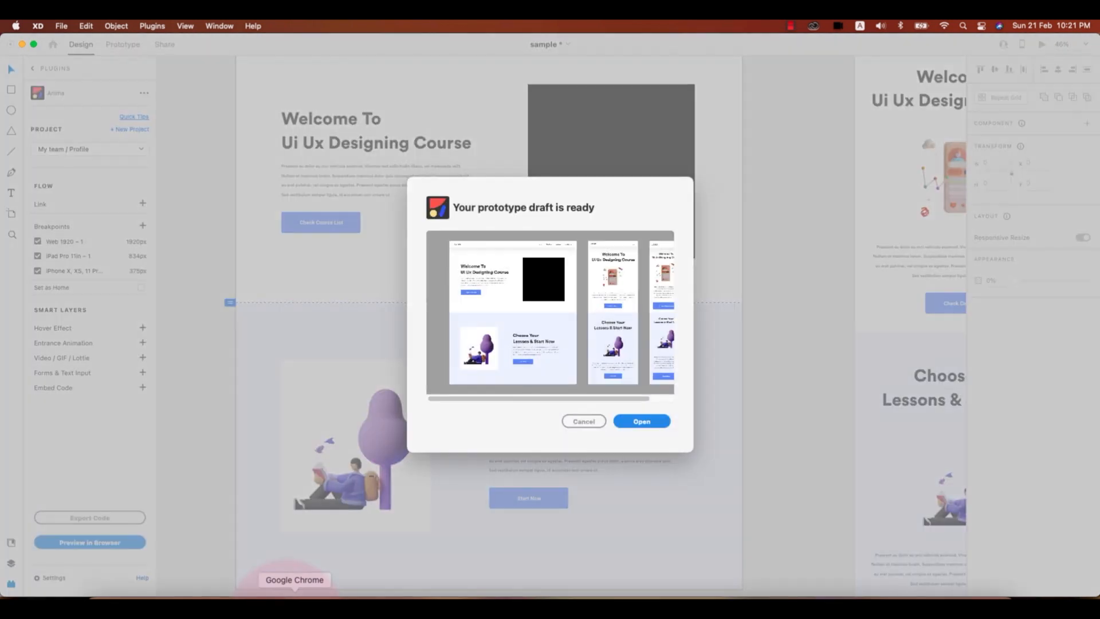
click(638, 420)
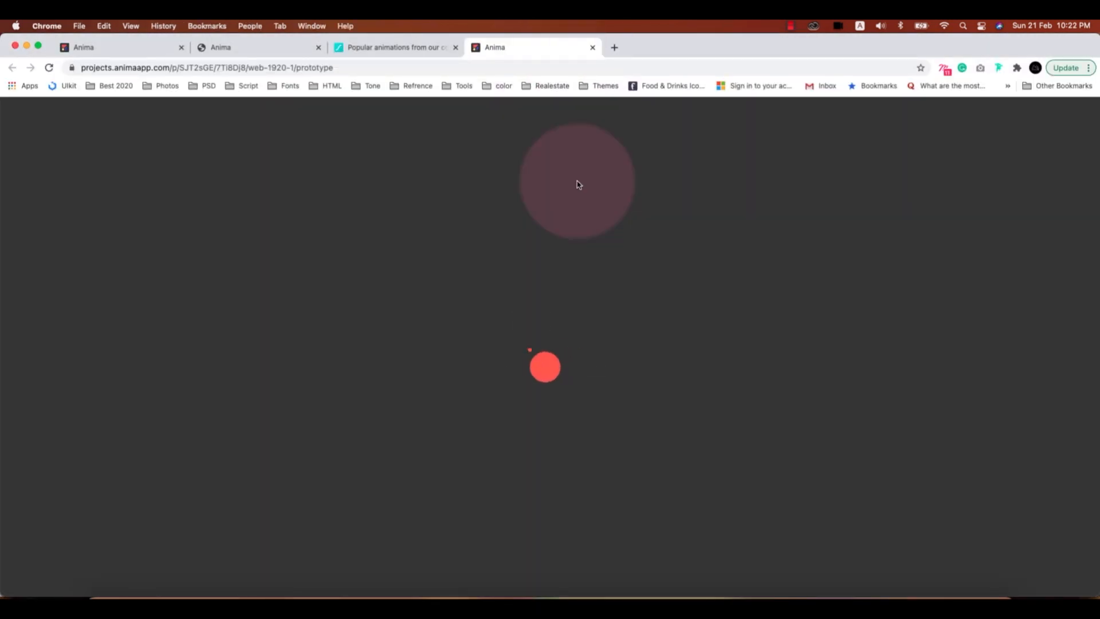
scroll(661, 289, down, 3)
scroll(592, 296, up, 1)
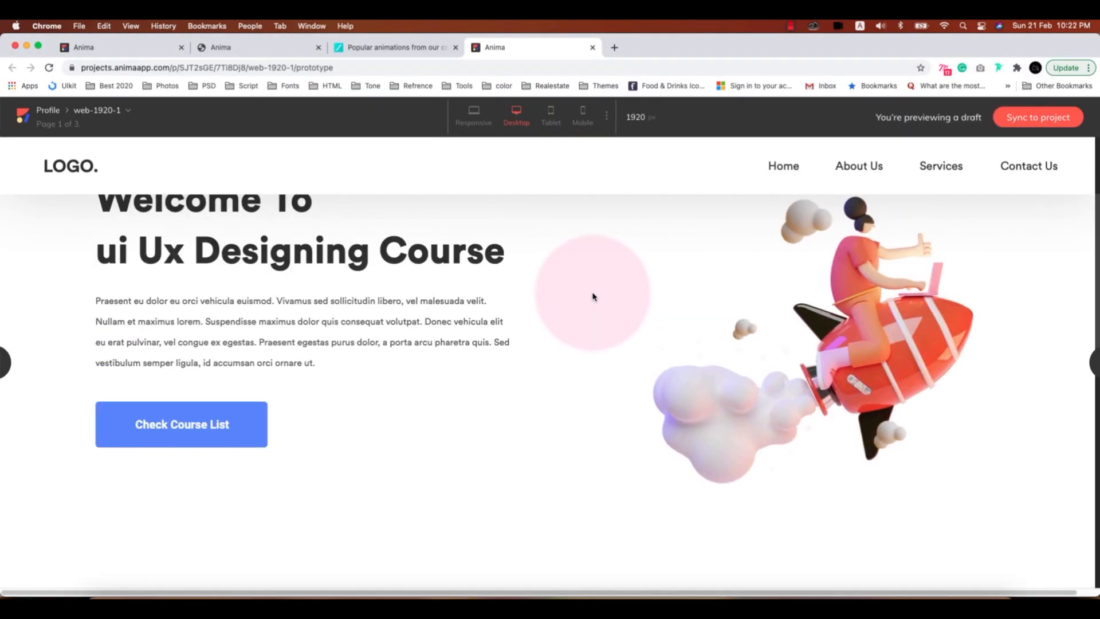
scroll(593, 296, down, 6)
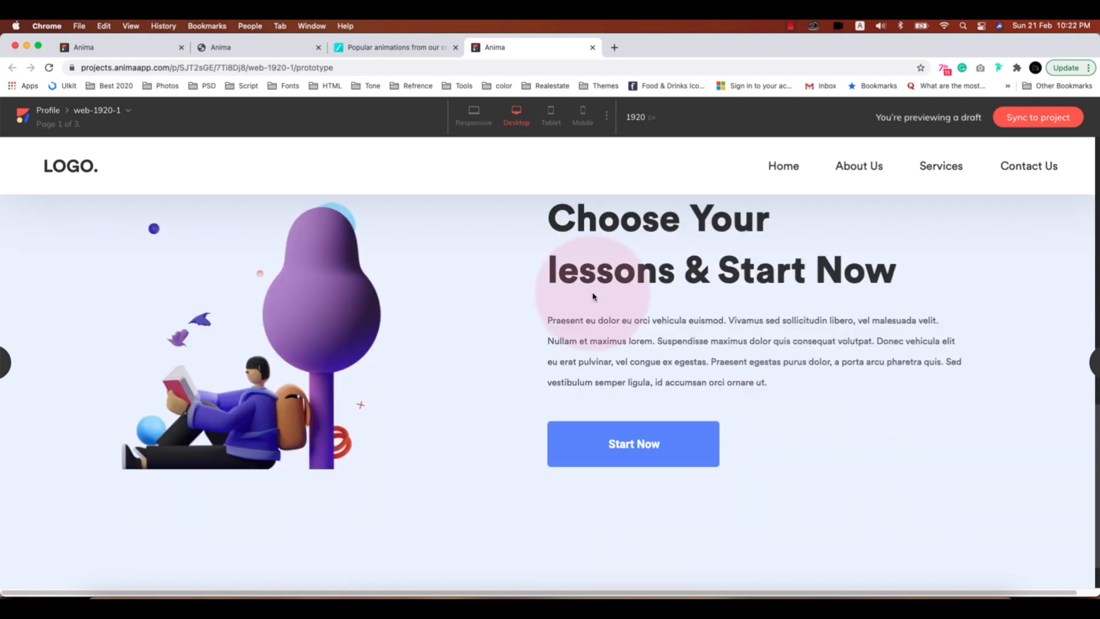
scroll(592, 296, up, 3)
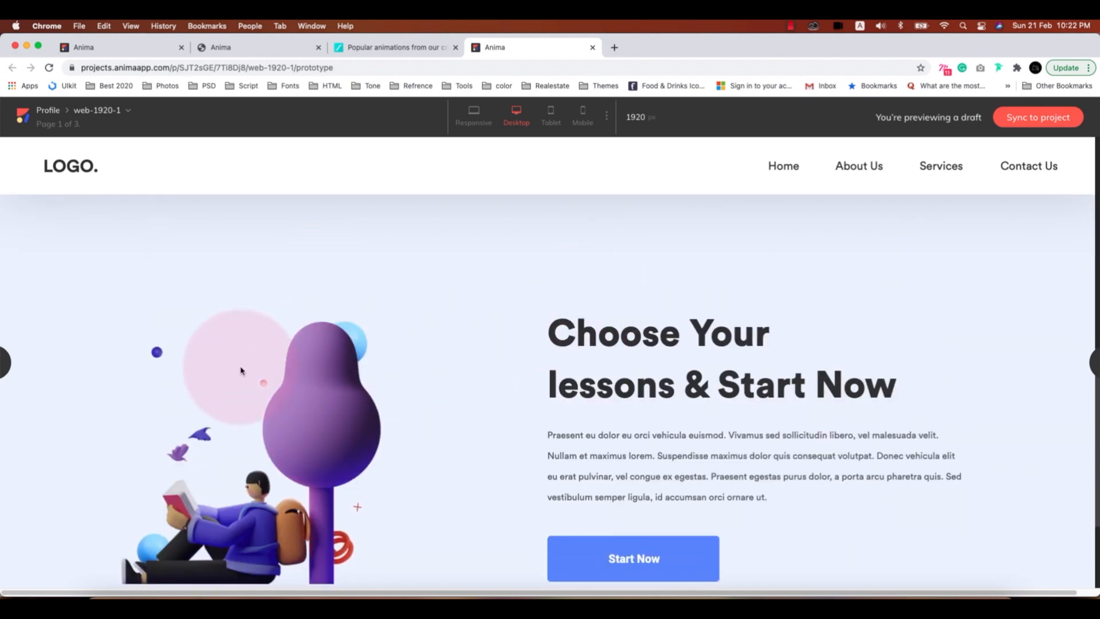
scroll(462, 349, down, 1)
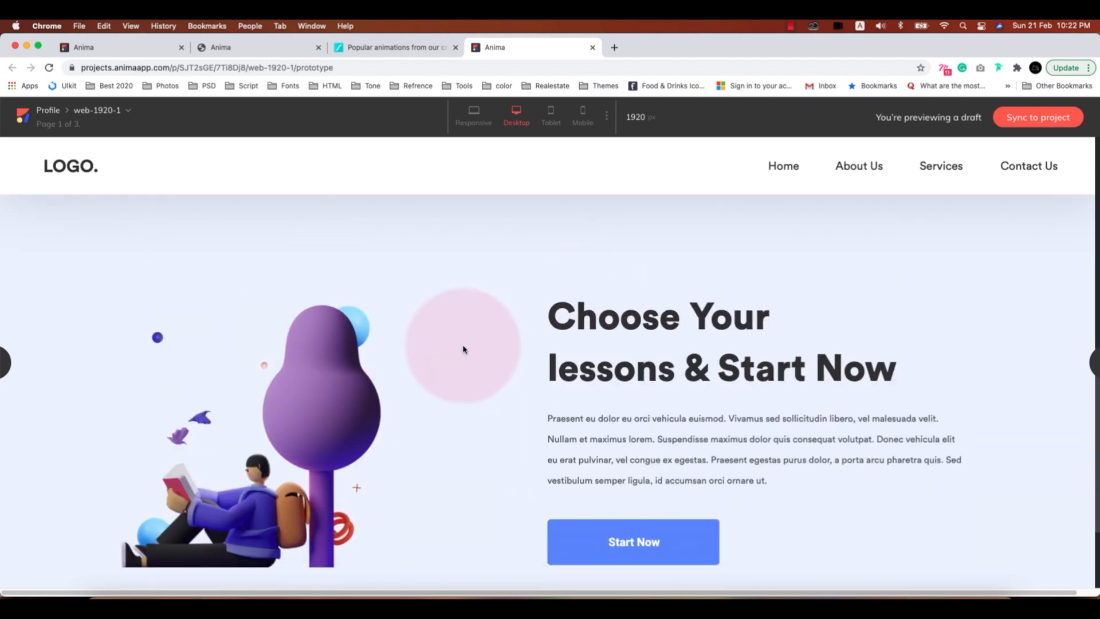